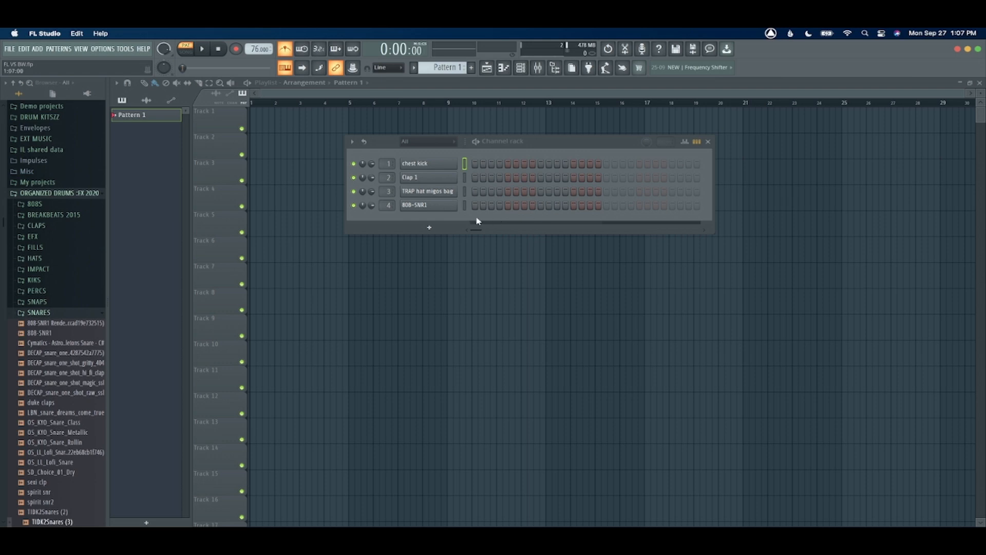
- View the chest kick channel's piano roll and close it
right_click(438, 169)
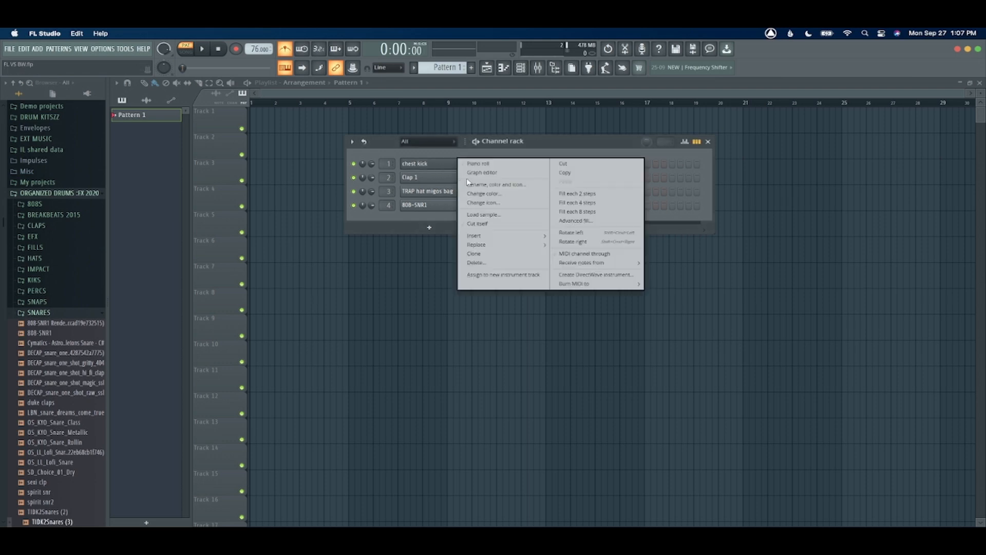
left_click(486, 164)
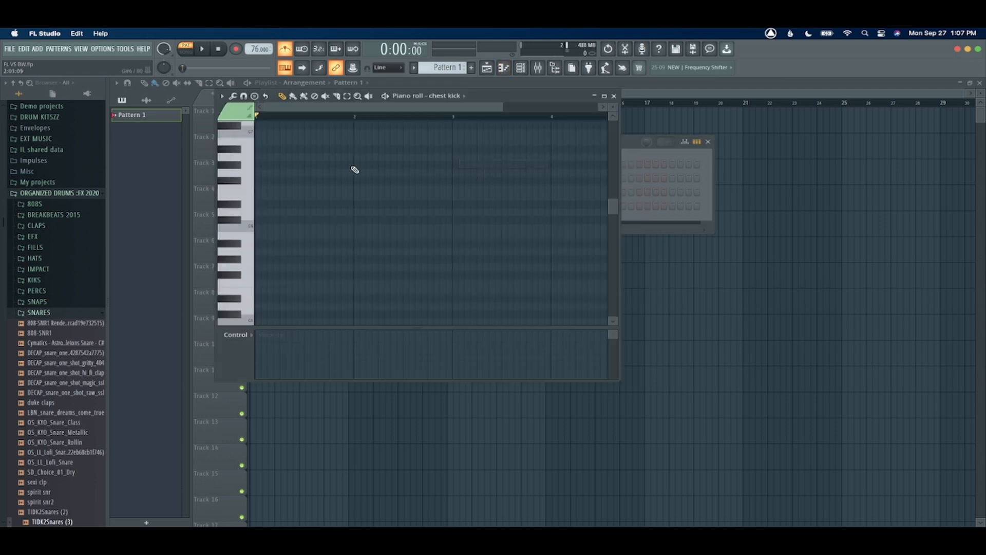
left_click(614, 96)
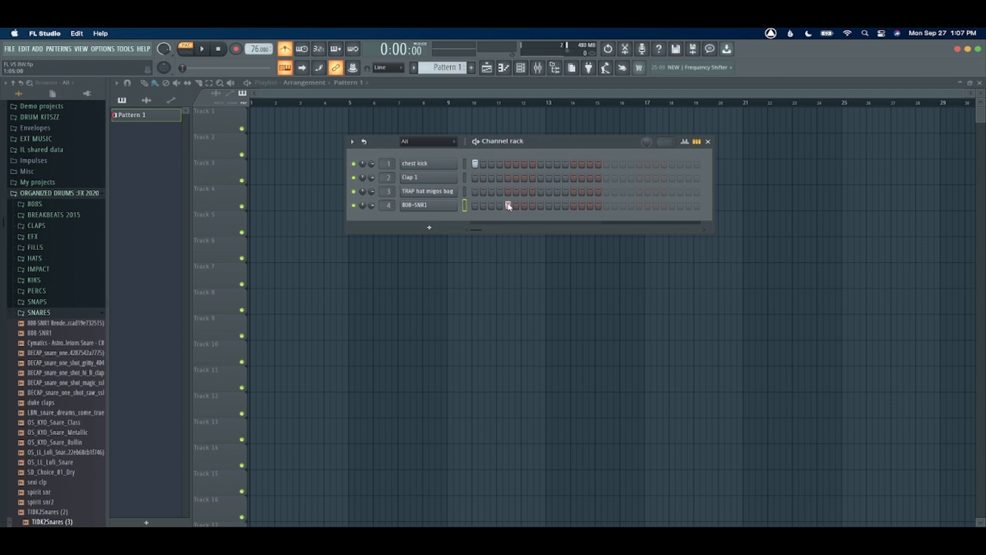
- Start pattern playback and add an 808-SNR1 hit on step 13 plus chest kick hits on steps 8 and 16
key("space")
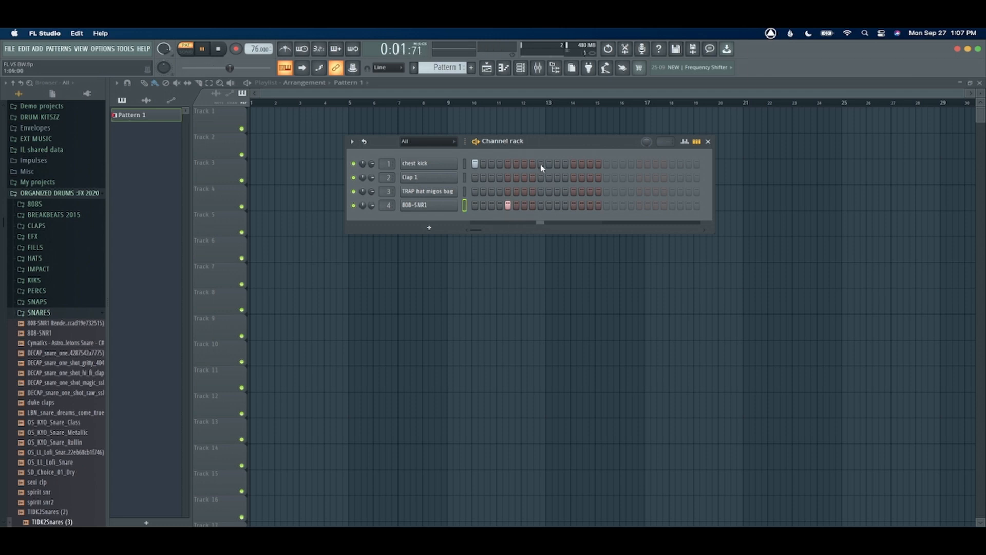
left_click(575, 206)
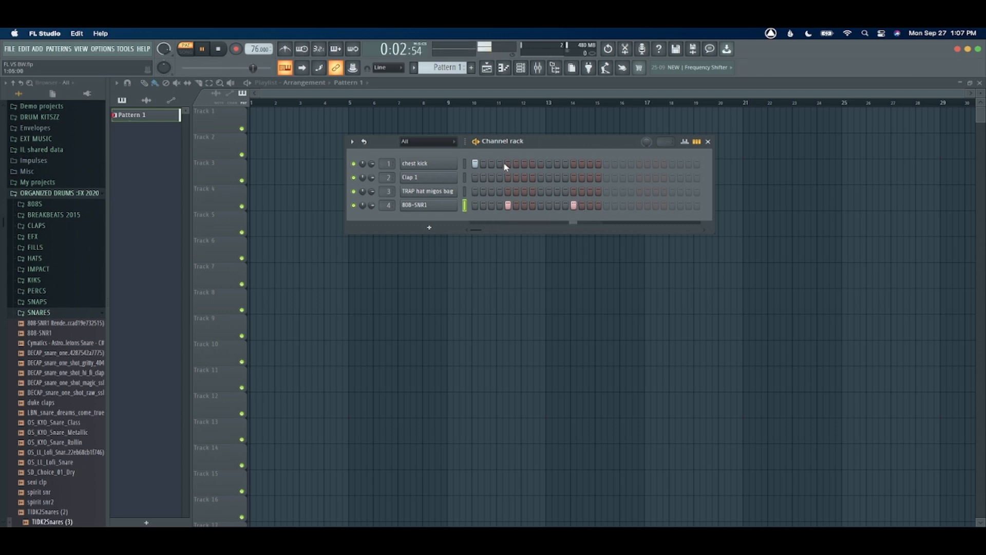
left_click(532, 164)
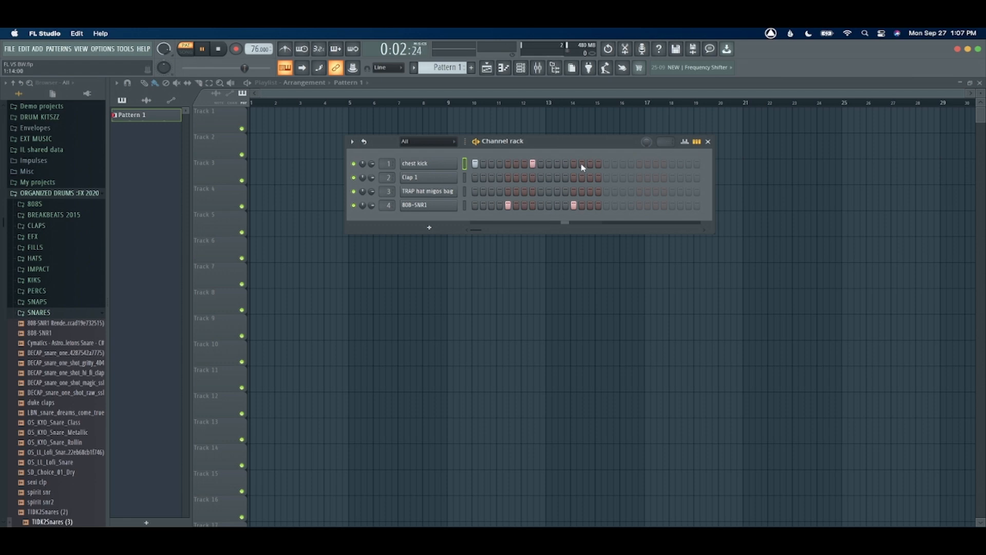
left_click(598, 163)
- Fill all 16 TRAP hat steps, replace the 808-SNR1 hits with Clap 1 hits on steps 5 and 13, and stop playback
left_click_drag(477, 193, 598, 192)
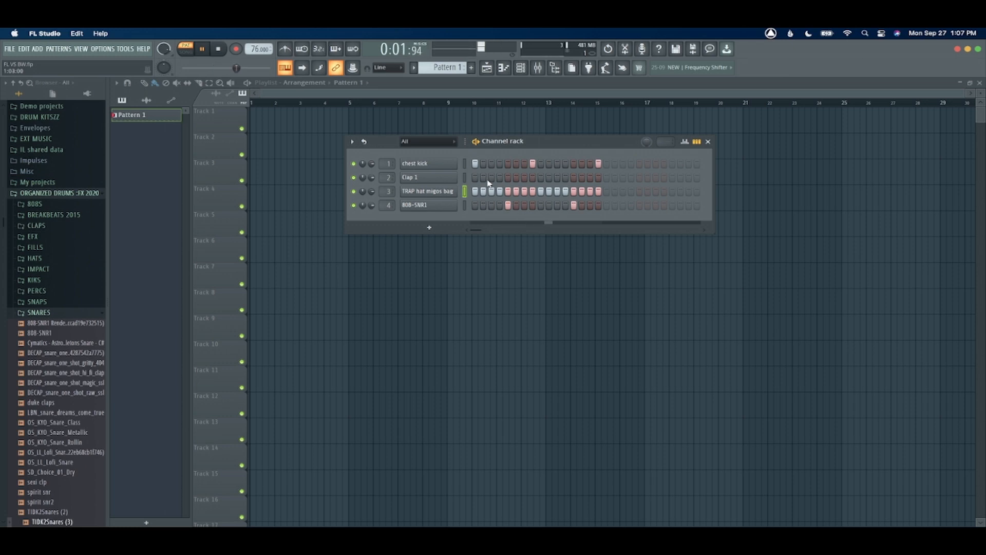
left_click(507, 177)
left_click(574, 178)
left_click(573, 205)
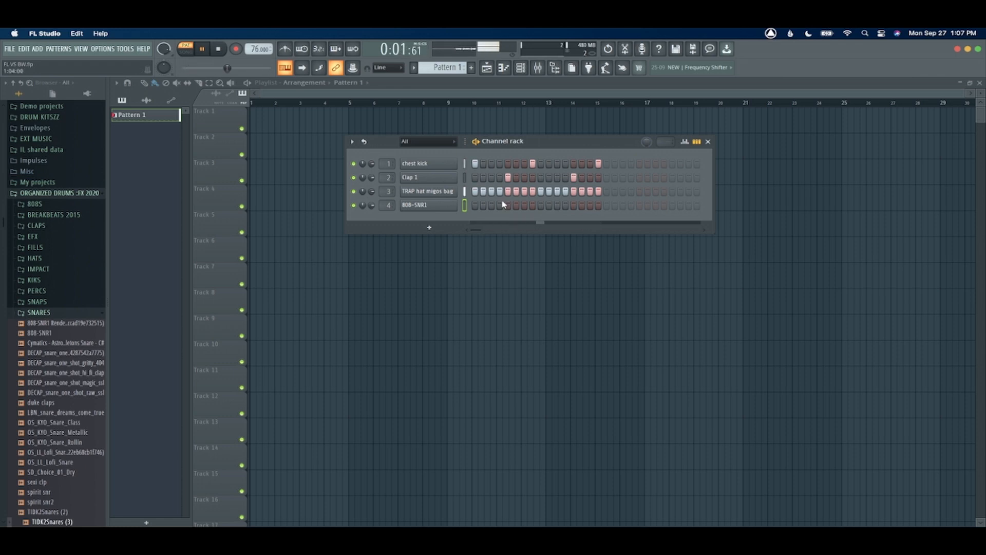
key("space")
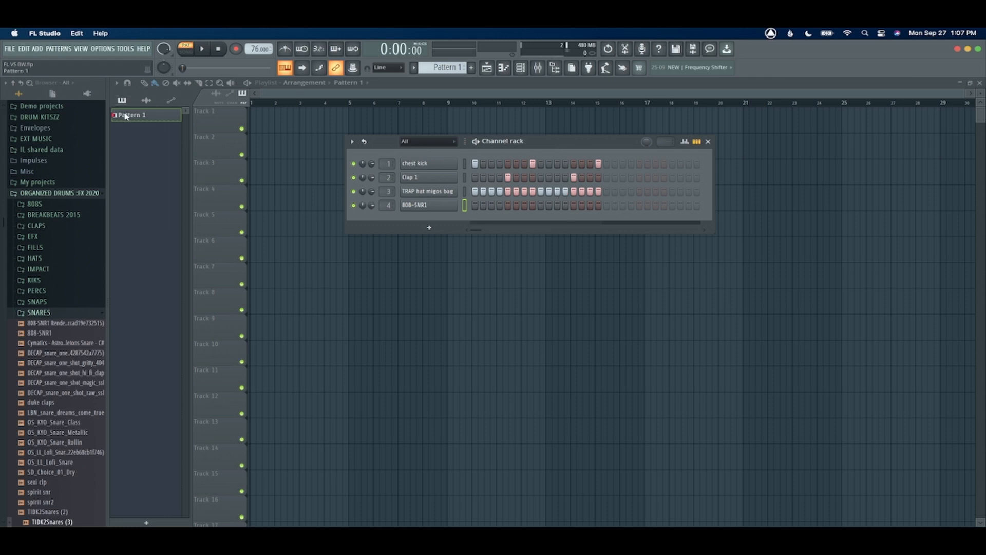
- Place three consecutive Pattern 1 clips on playlist Track 1 at bars 1, 2 and 3
left_click_drag(155, 122, 253, 118)
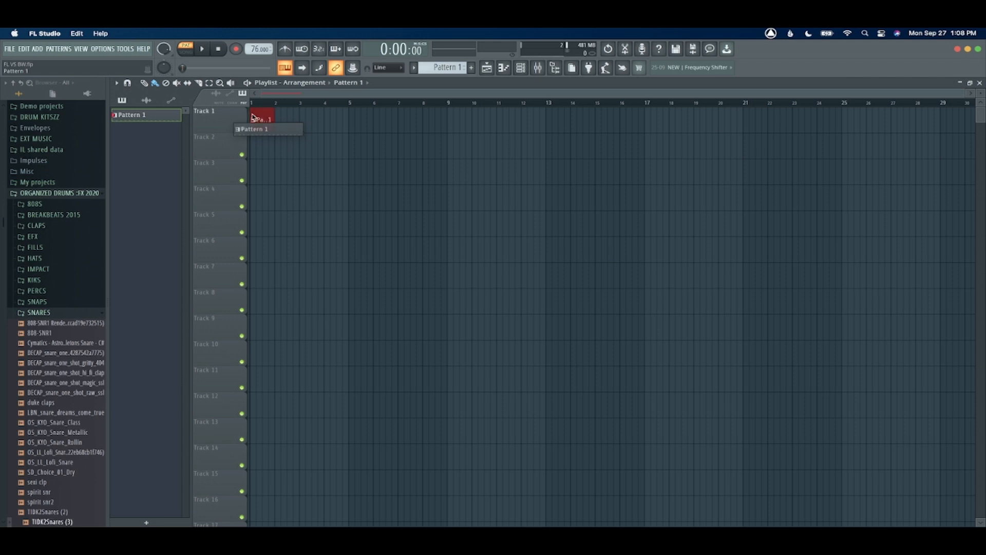
left_click(279, 128)
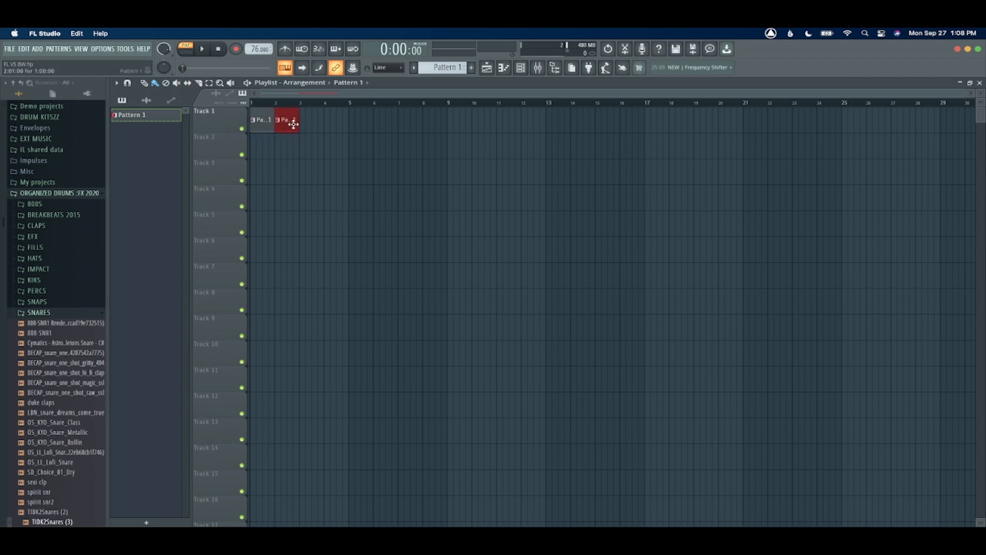
left_click(310, 125)
left_click(312, 125)
left_click(314, 123)
left_click_drag(321, 120, 314, 121)
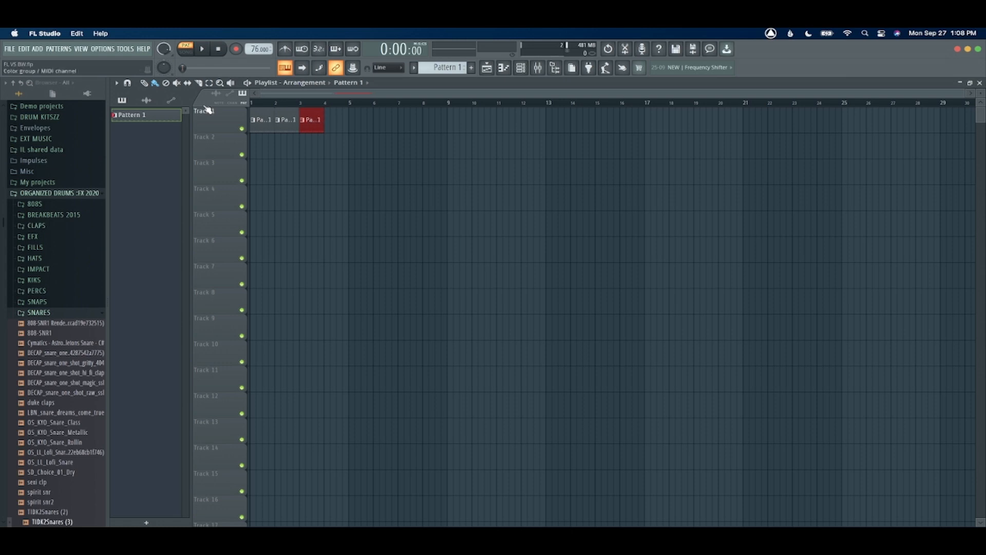
- Turn off Performance mode for the playlist
left_click(117, 83)
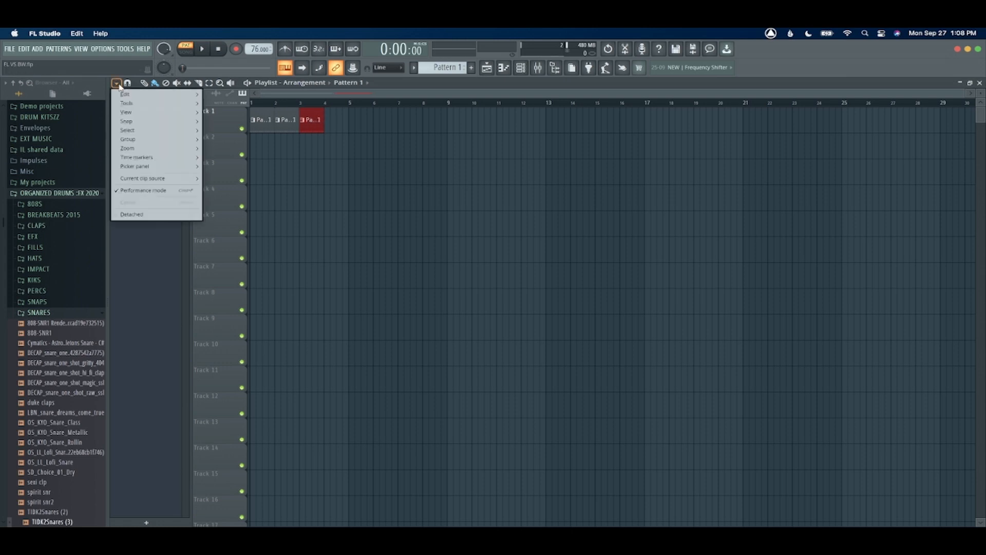
left_click(162, 191)
left_click(260, 124)
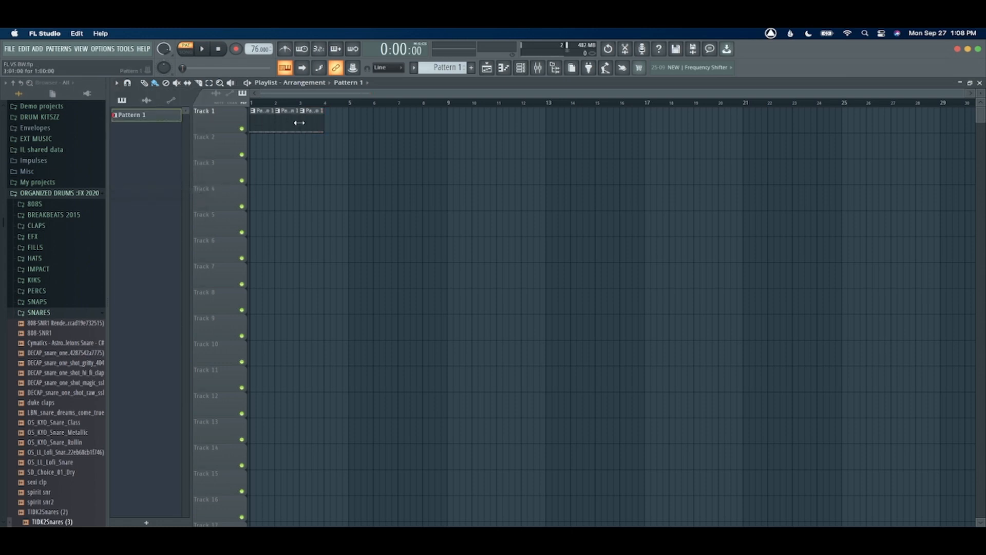
- Delete the three Pattern 1 clips from Track 1 and split Pattern 1 by channel
right_click(313, 124)
right_click(287, 125)
right_click(267, 125)
right_click(146, 122)
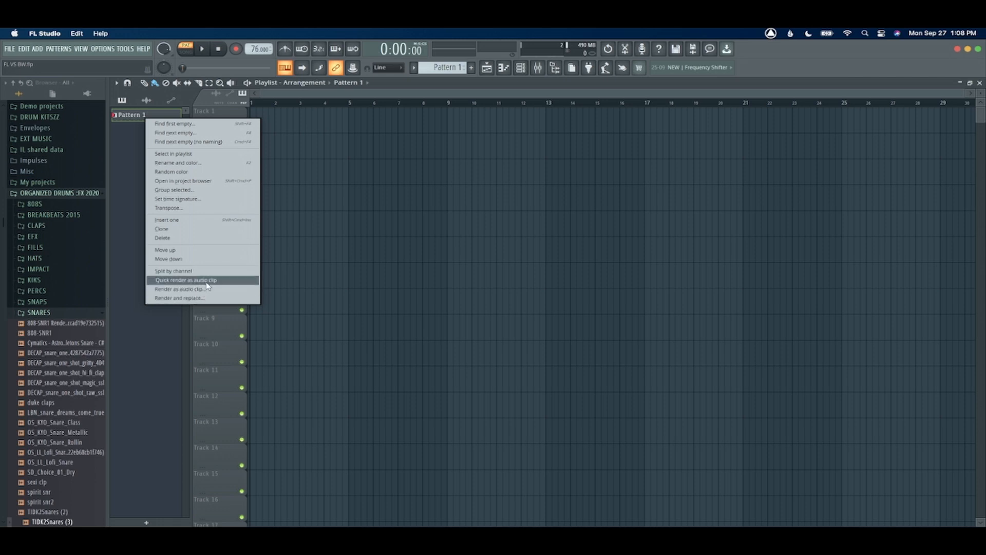
left_click(183, 271)
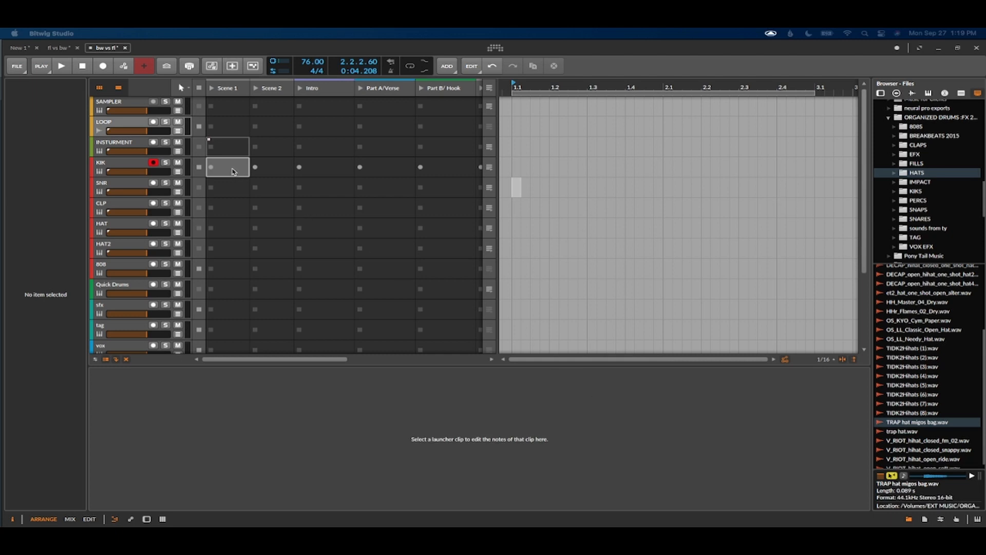
- In Bitwig Studio, create a KIK clip in Scene 1 with a C3 note at the start, showing only the used key
double_click(233, 171)
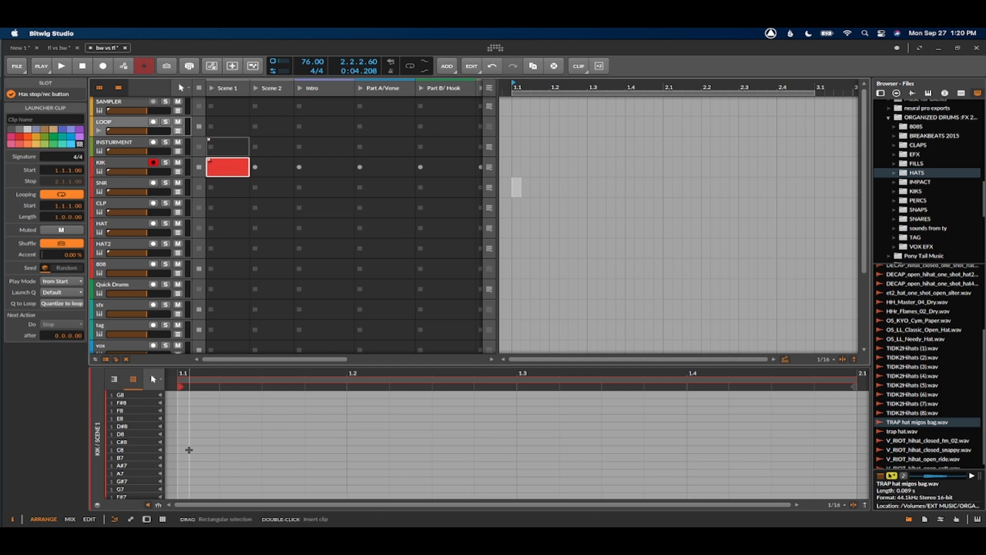
double_click(189, 451)
key("shift+Right")
key("shift+Down")
key("shift+Down")
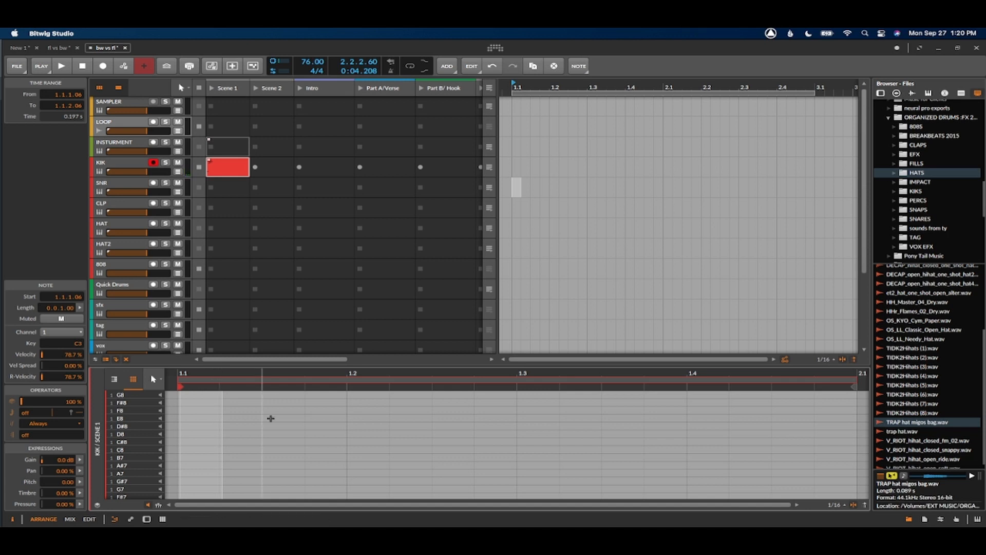
scroll(269, 411, "down", 3)
left_click(133, 379)
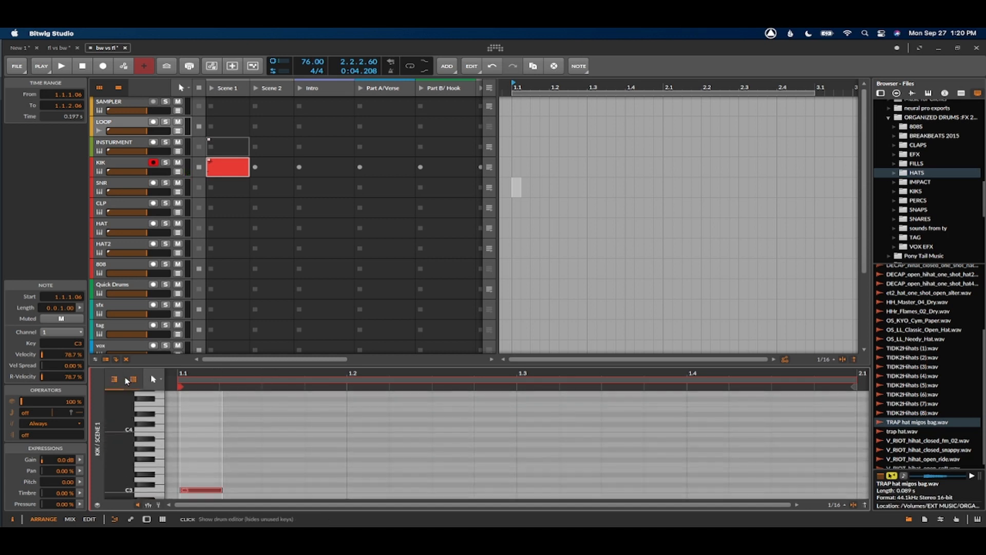
- Launch the KIK clip and add C3 kick notes at 1.4.4 and 1.2.4
left_click(210, 163)
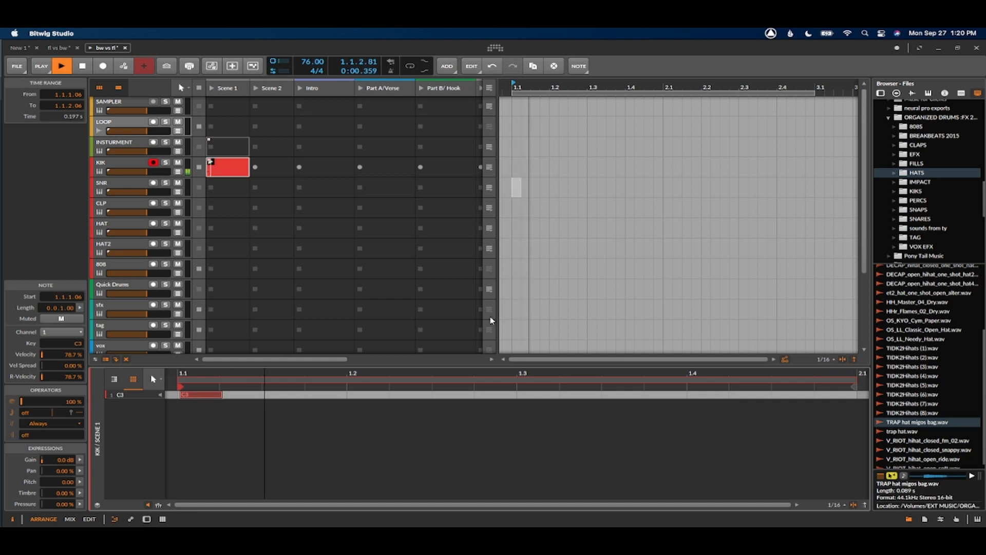
double_click(806, 393)
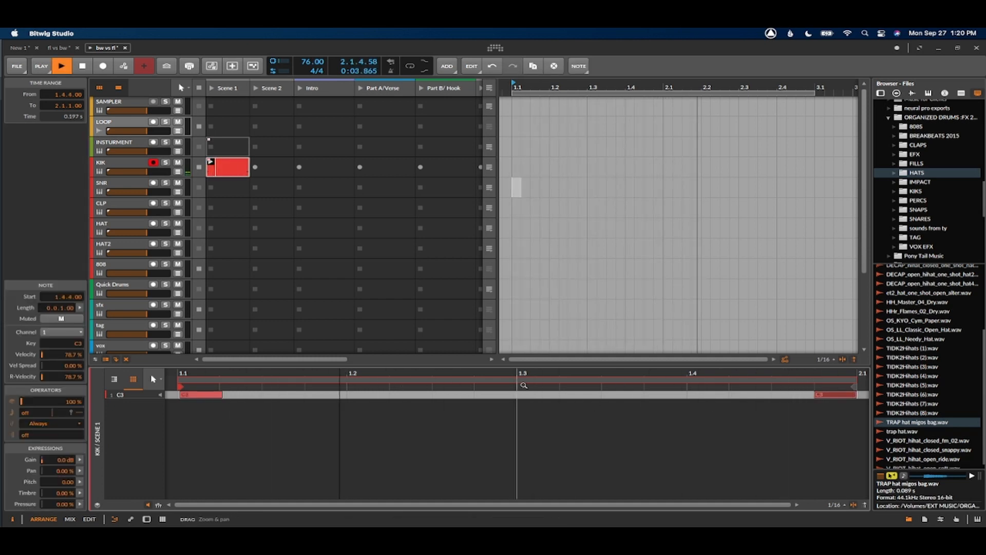
double_click(496, 394)
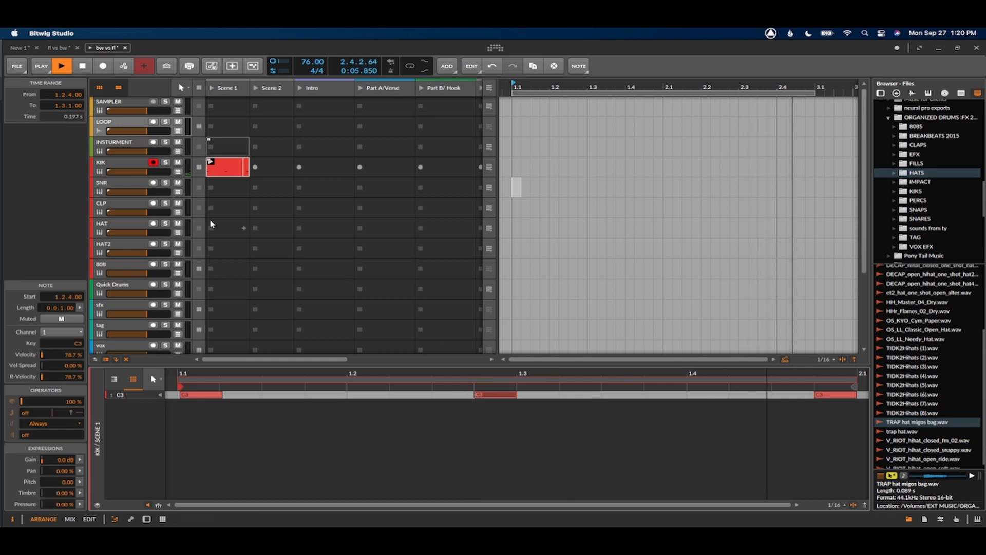
- Create and launch a CLP clip in Scene 1 with C3 notes on beats 2 and 4
double_click(229, 210)
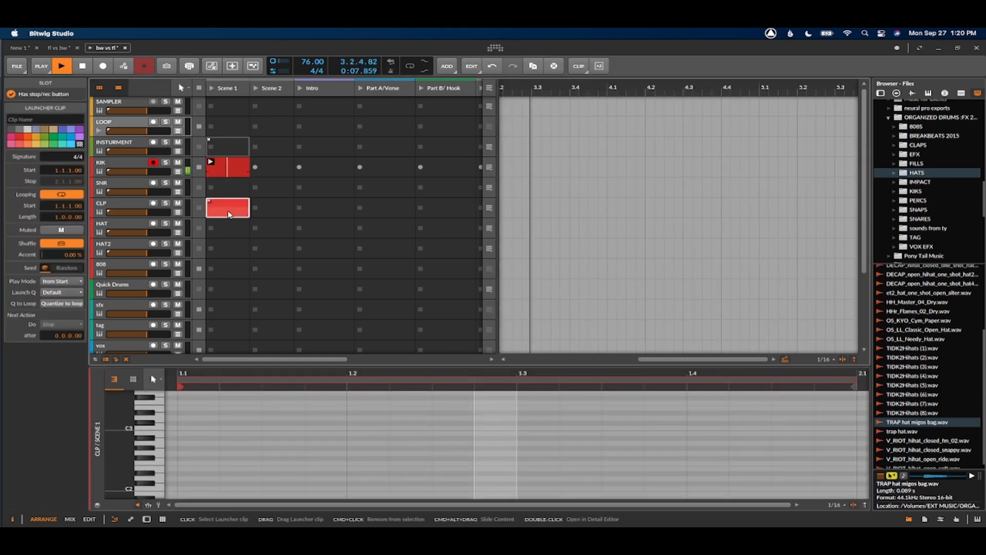
double_click(349, 428)
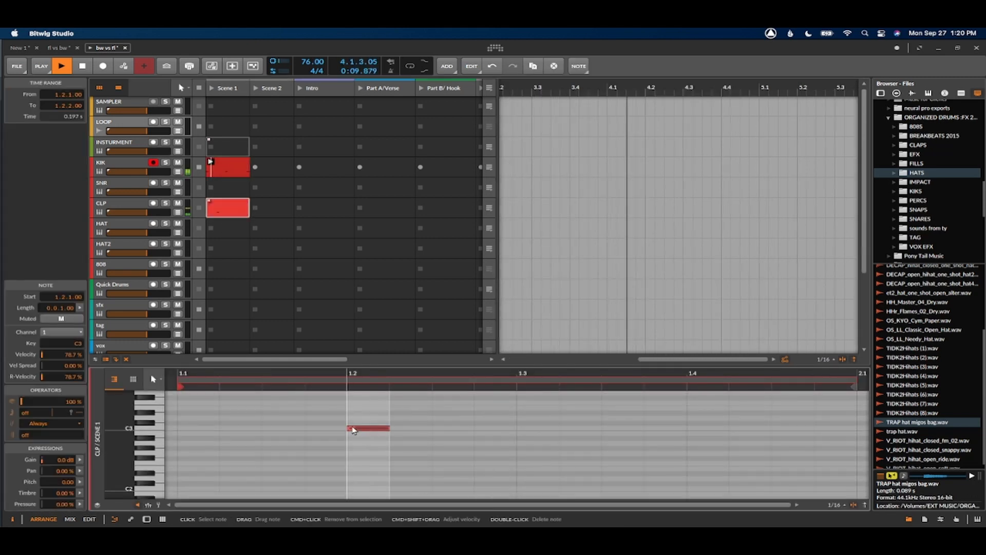
left_click(210, 203)
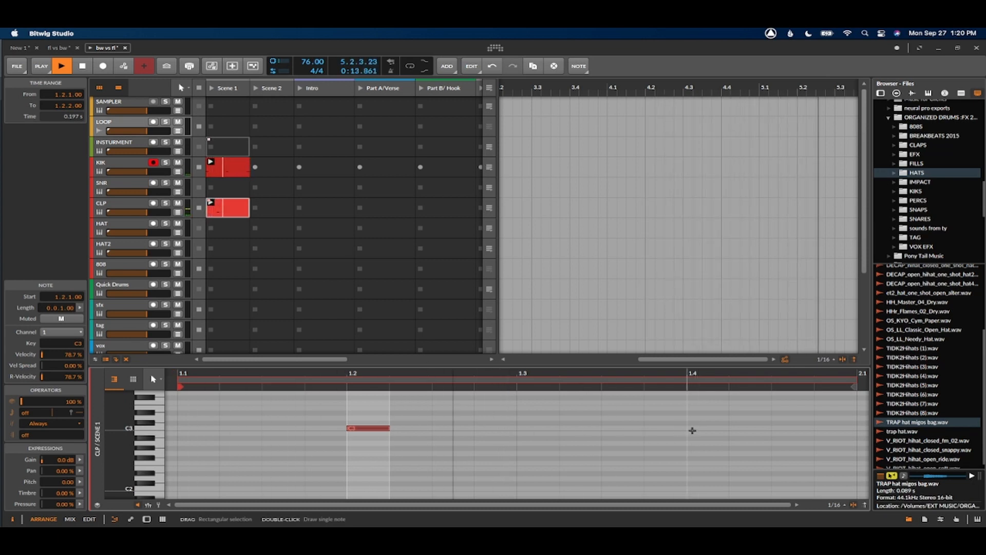
double_click(690, 428)
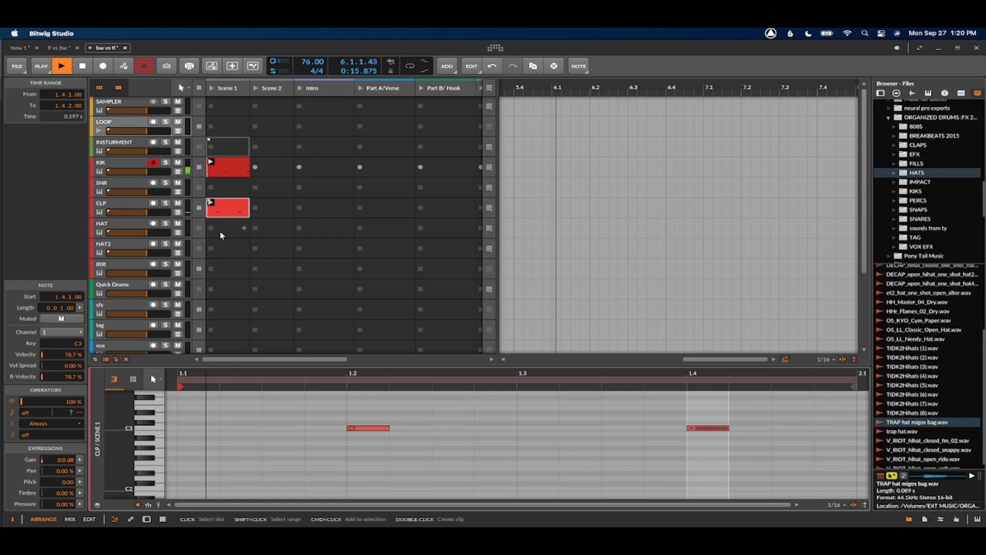
- Check the HAT track's sampler and create an empty Scene 1 clip on the HAT2 track
left_click(127, 224)
double_click(126, 224)
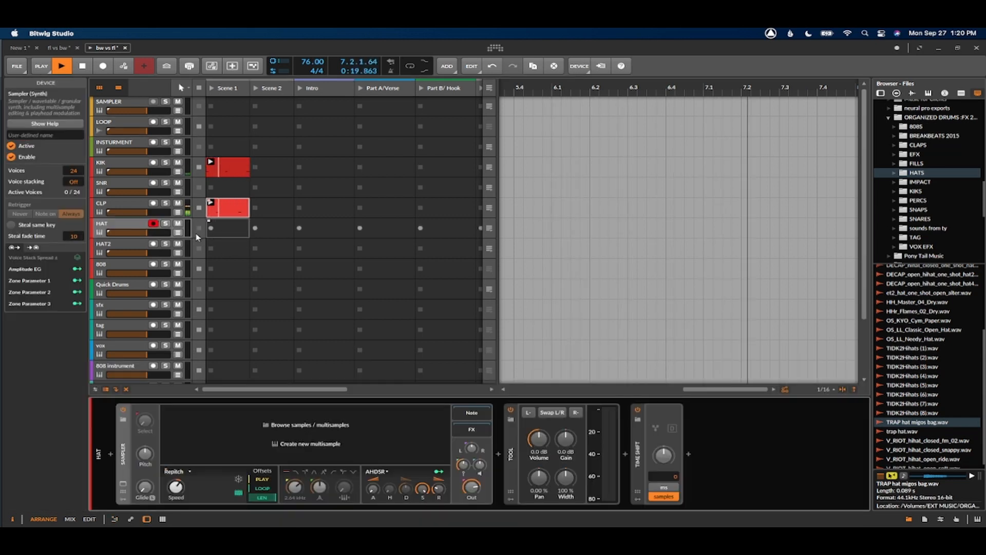
left_click(228, 248)
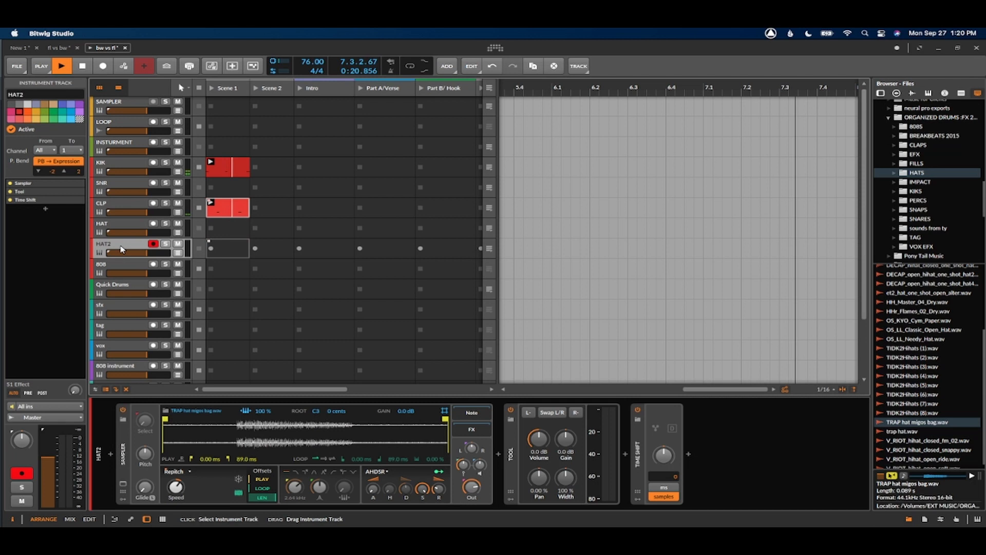
double_click(226, 248)
double_click(226, 246)
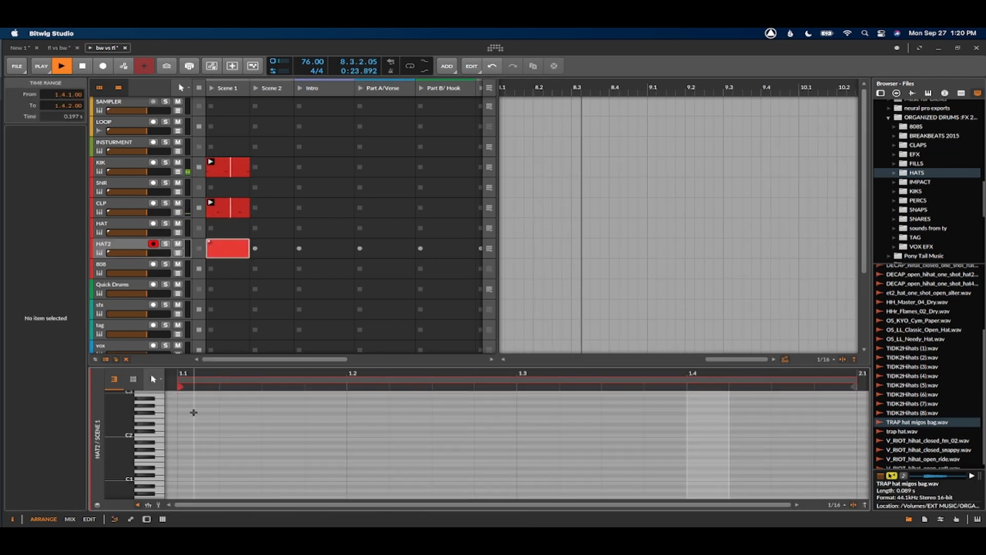
- Choose the Pointer tool and add one F#2 note at the start of the HAT2 clip
left_click(159, 377)
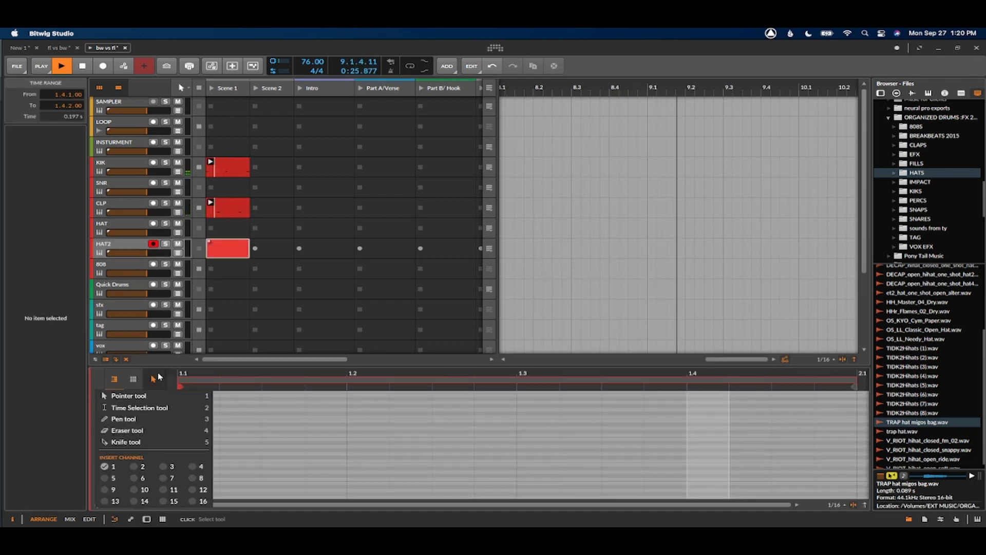
left_click(158, 395)
left_click(177, 433)
left_click(186, 434)
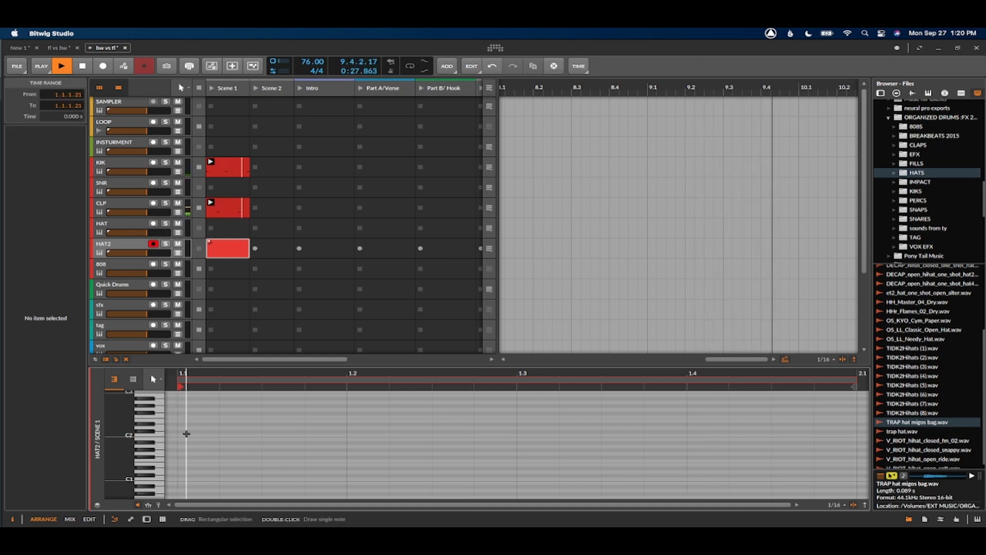
double_click(187, 434)
mouse_move(191, 433)
left_mouse_down()
mouse_move(192, 411)
mouse_move(262, 411)
left_mouse_up()
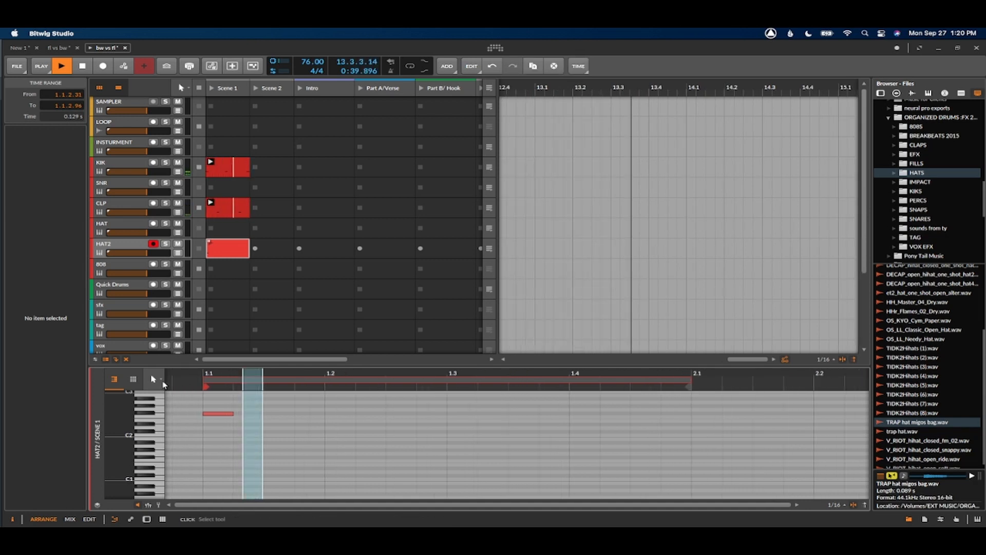
- Fill the rest of the HAT2 clip's bar with sixteenth F#2 notes using the Pen tool
key("3")
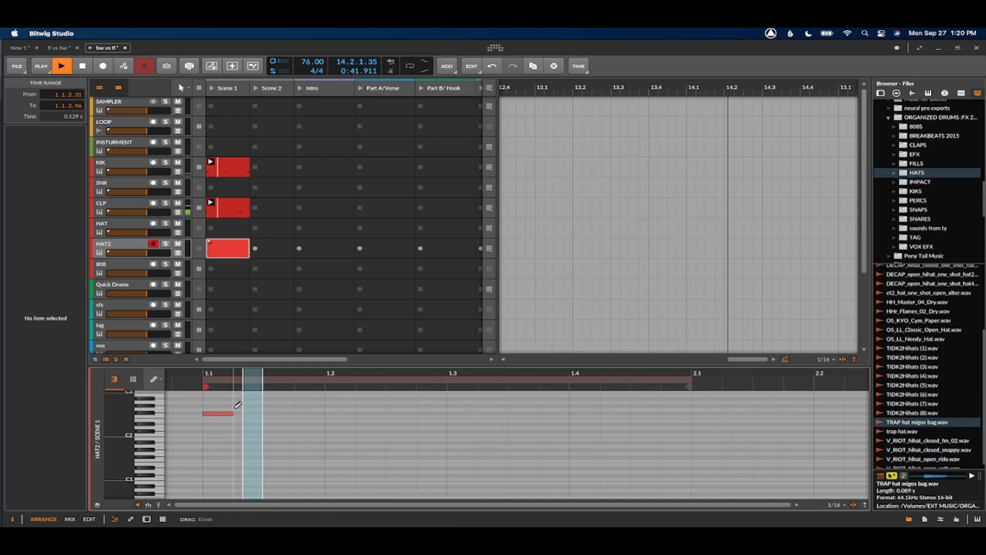
left_click_drag(238, 413, 312, 413)
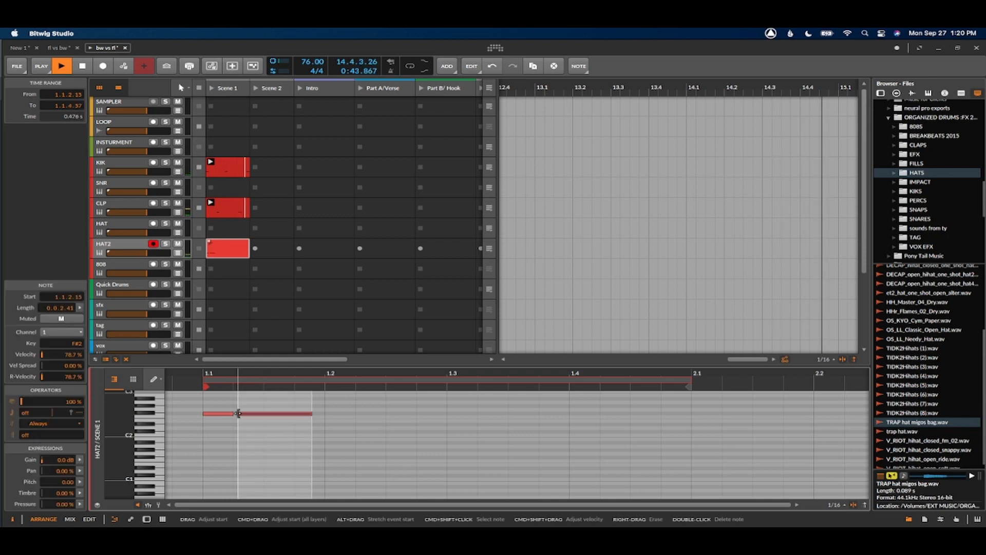
key("super+z")
left_click_drag(236, 413, 692, 414)
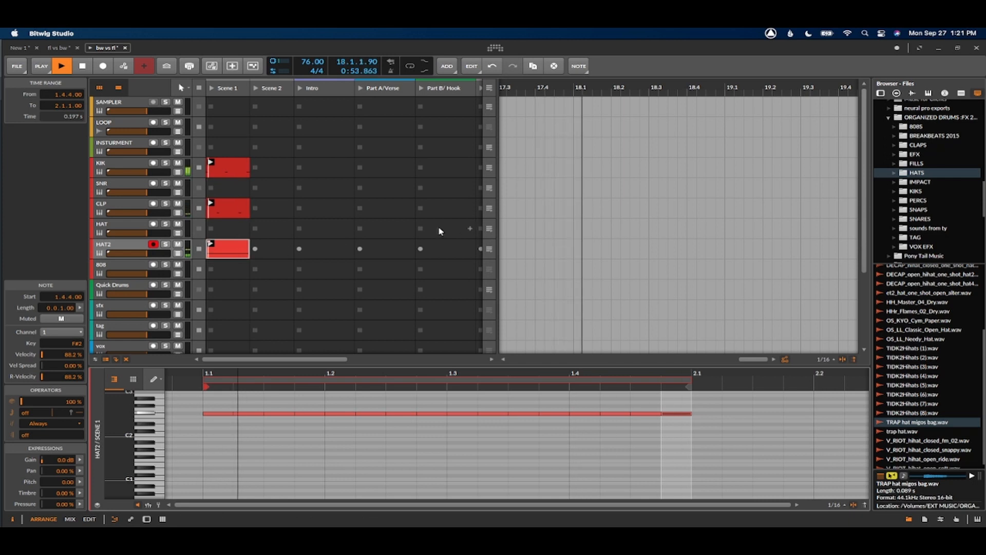
- Stop playback and rename Scene 1 as VERSE
key("space")
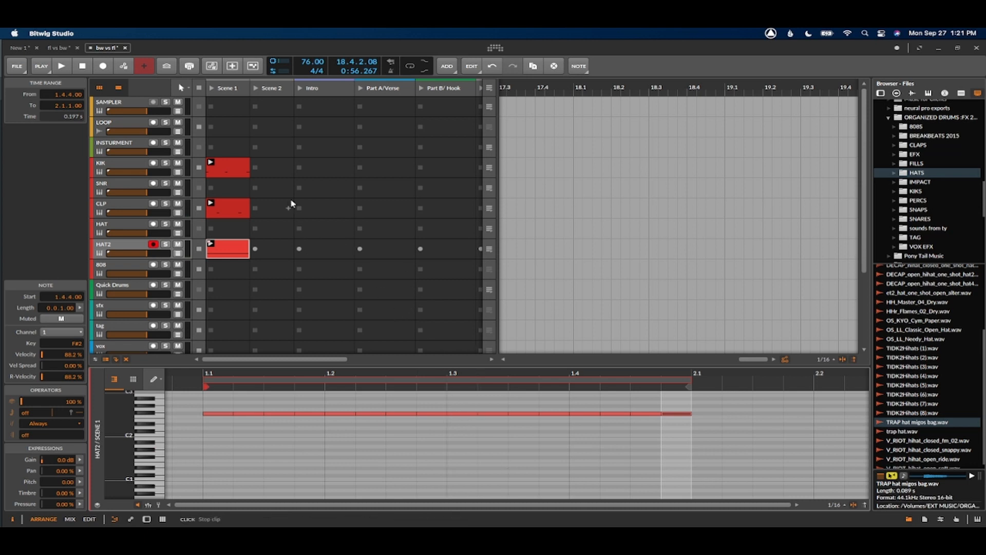
left_click(229, 91)
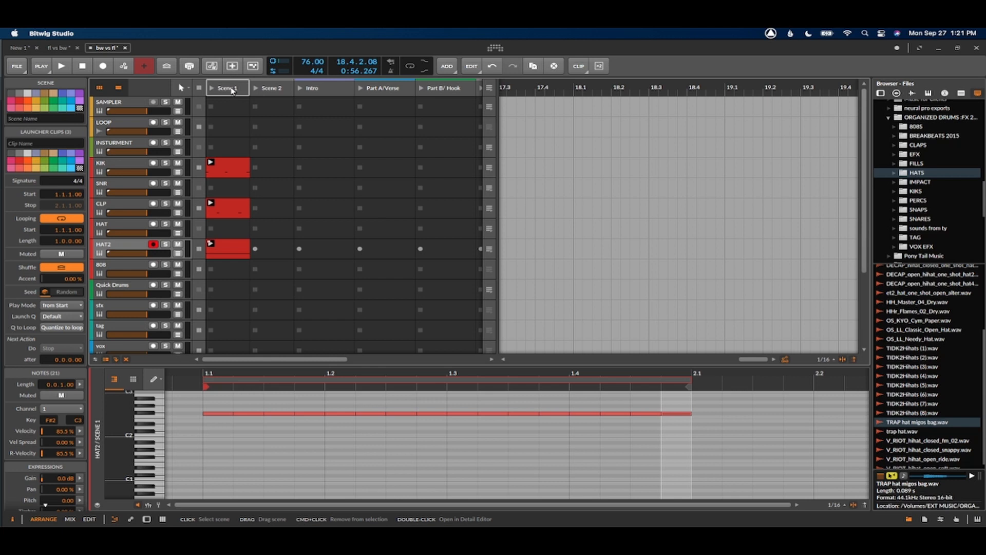
double_click(232, 90)
type("VERSE")
key("Return")
- Duplicate the VERSE scene and rename the copy as HOOK
key("super+d")
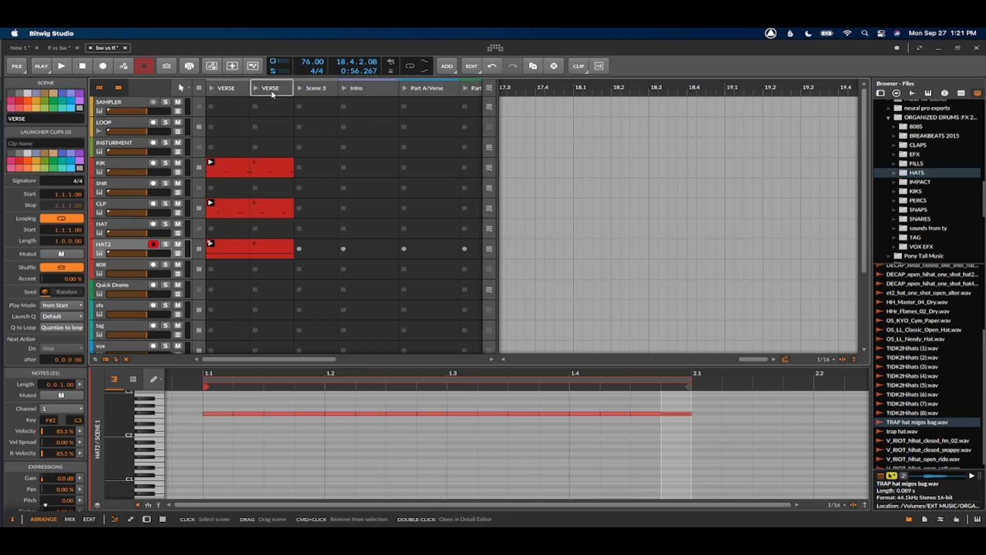
double_click(270, 90)
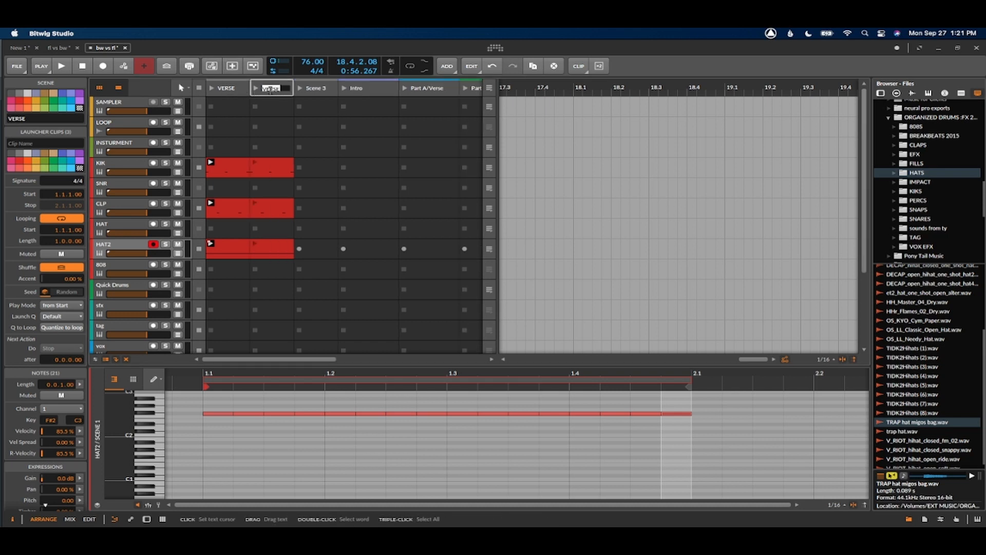
type("HOOK")
key("Return")
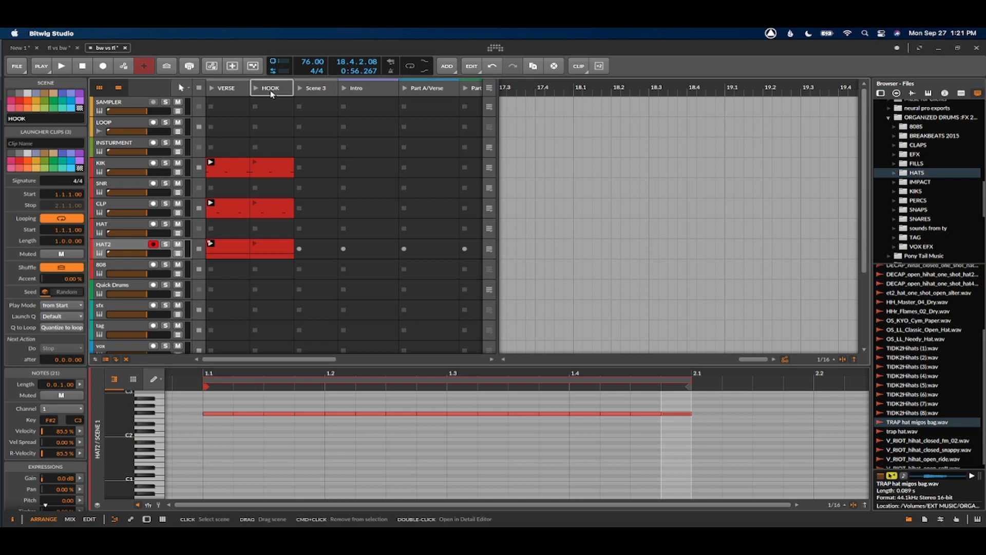
- Delete the HAT2 clip from the VERSE scene, keeping the HAT2 clip in the HOOK scene
scroll(564, 193, "down", 5)
scroll(512, 188, "left", 10)
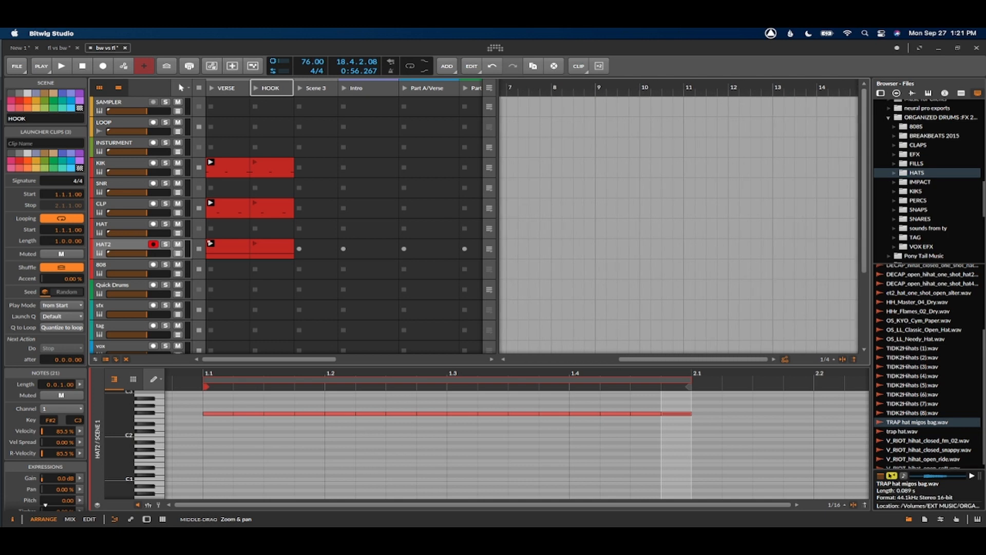
scroll(785, 194, "down", 1)
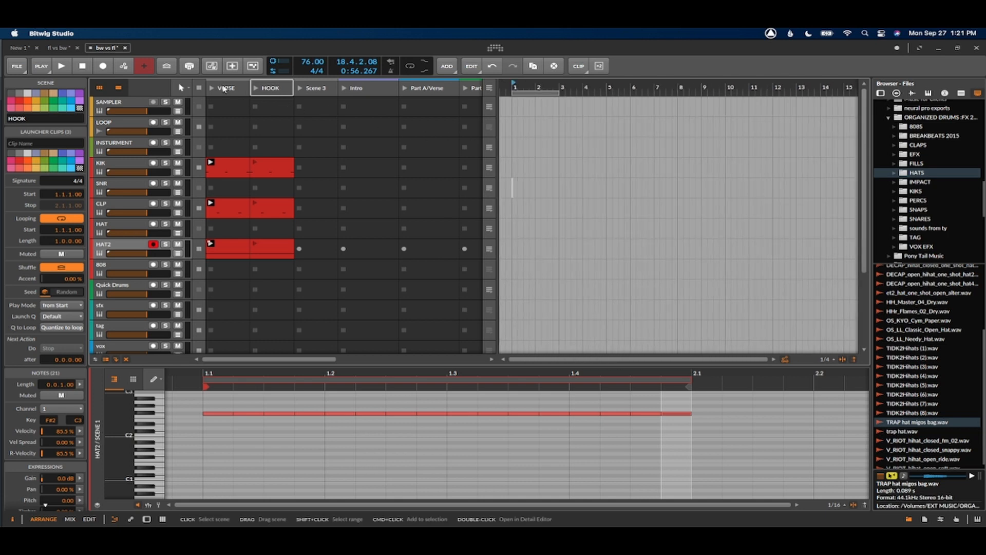
left_click(224, 89)
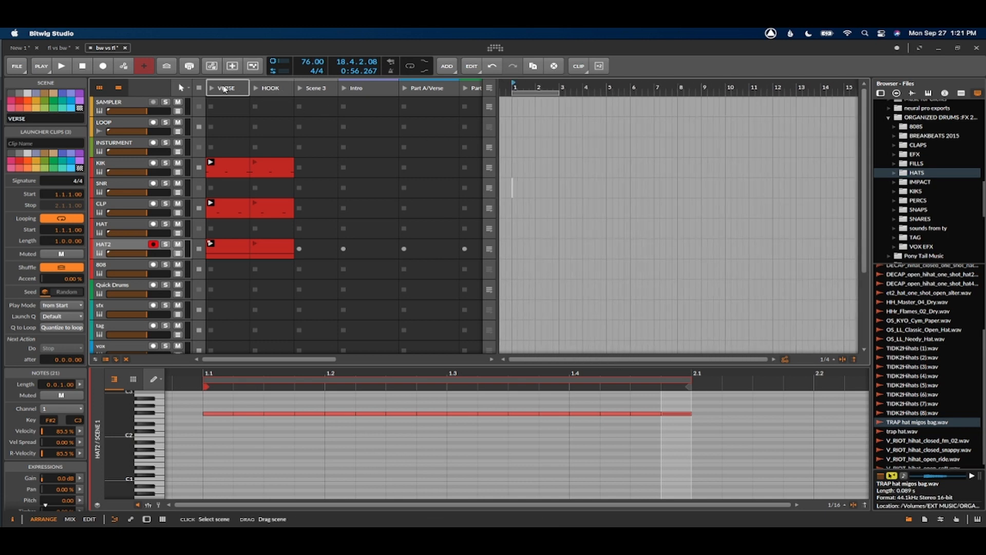
left_click(270, 249)
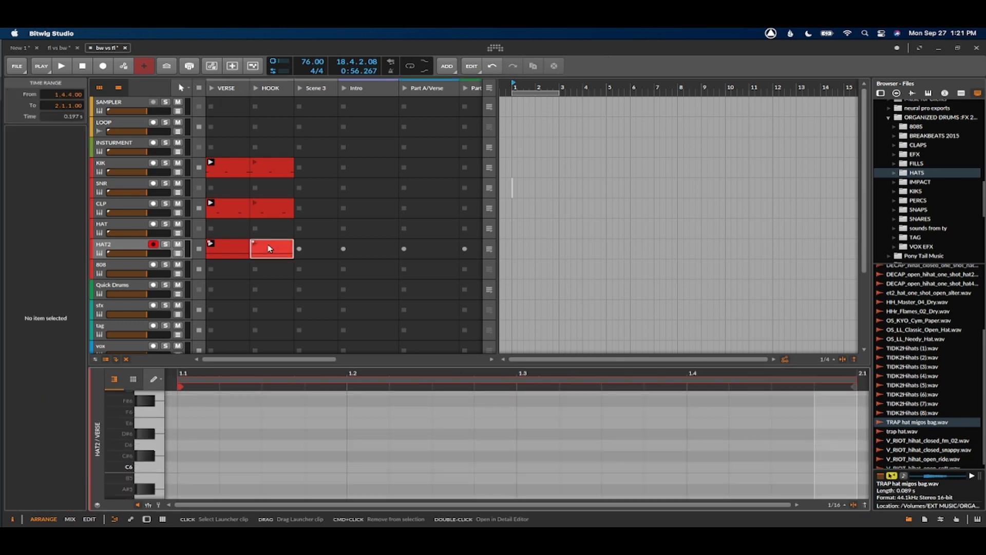
left_click(232, 245)
key("Delete")
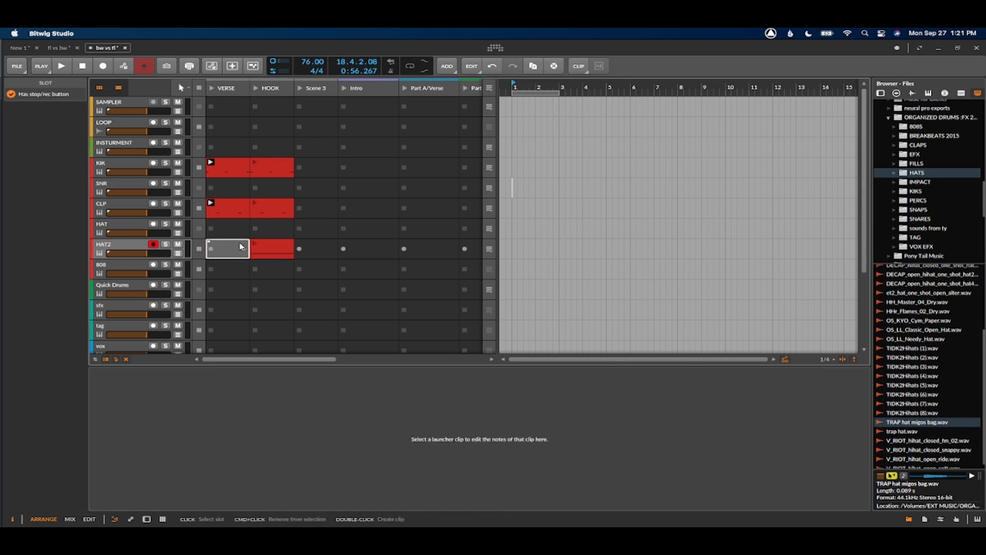
- Place the VERSE scene at bar 1 and the HOOK scene at bar 2 of the Arranger, and switch all tracks to Arranger playback
left_click(219, 92)
left_click_drag(220, 91, 517, 105)
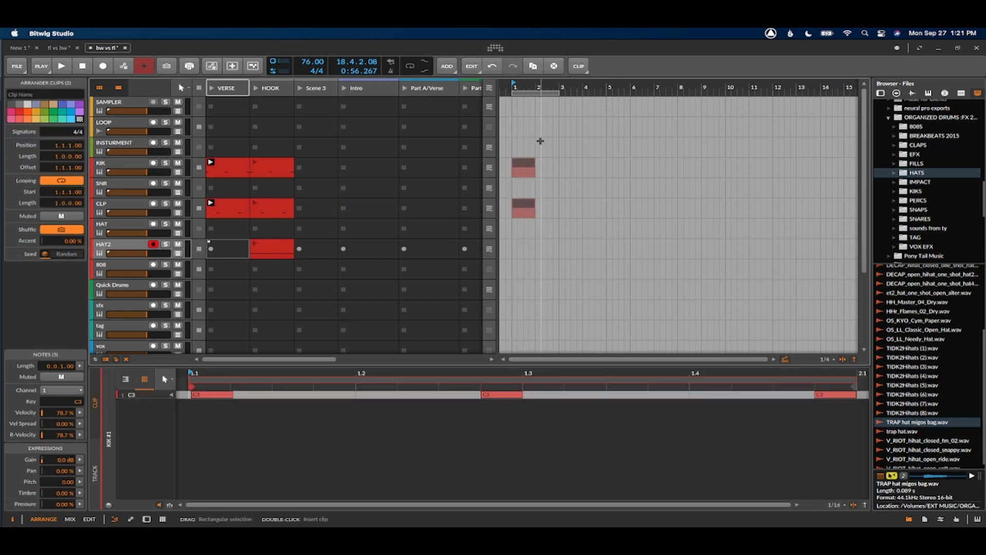
left_click_drag(265, 89, 542, 118)
left_click_drag(541, 119, 673, 149)
left_click_drag(673, 88, 674, 92)
left_click(489, 88)
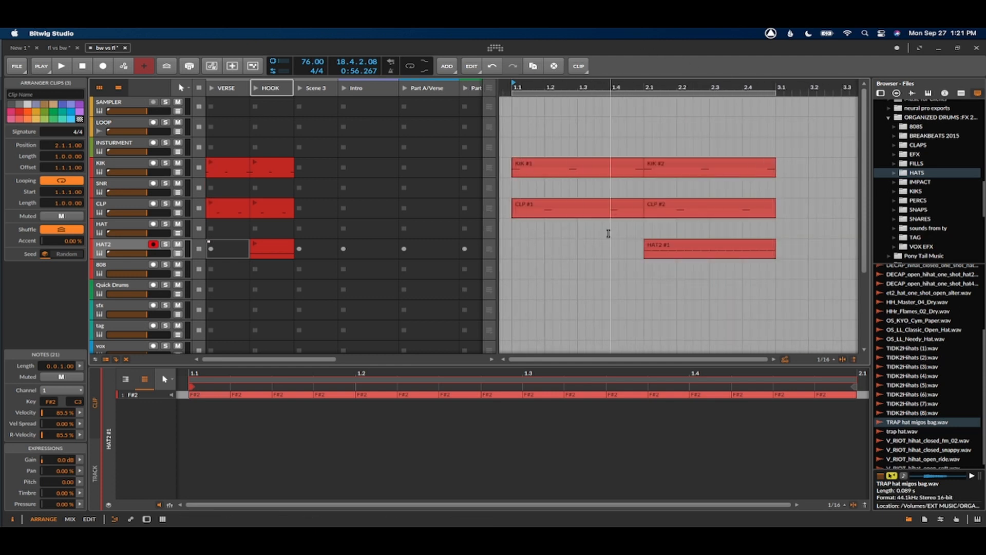
left_click_drag(676, 88, 676, 86)
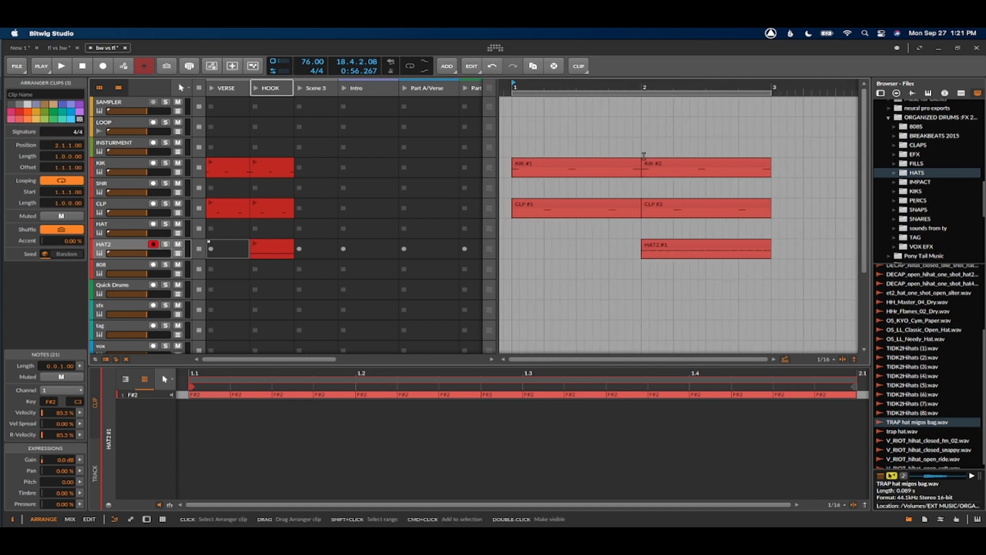
- Hide the clip launcher to view the arranged KIK, CLP and HAT2 clips on the full-width timeline
left_click(99, 89)
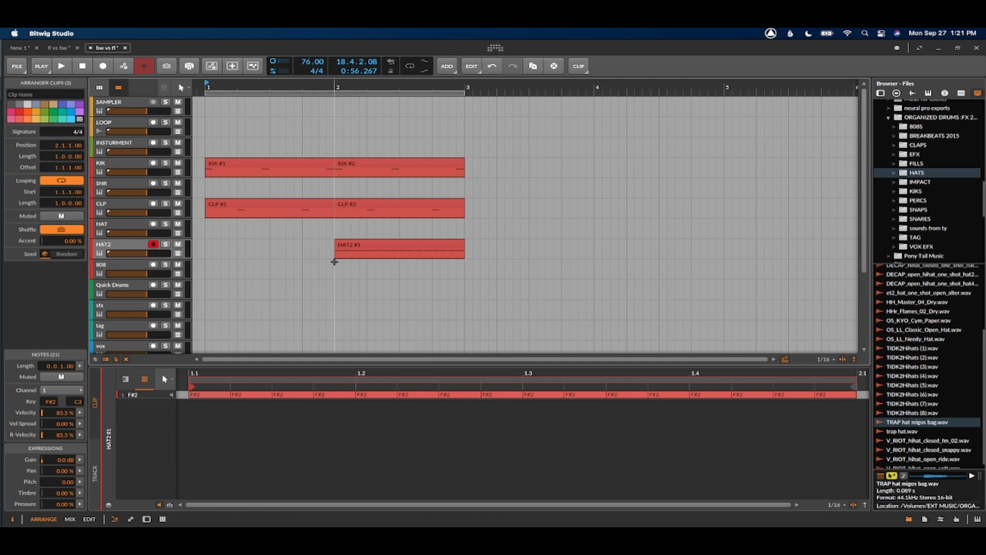
scroll(439, 203, "down", 5)
scroll(447, 203, "up", 5)
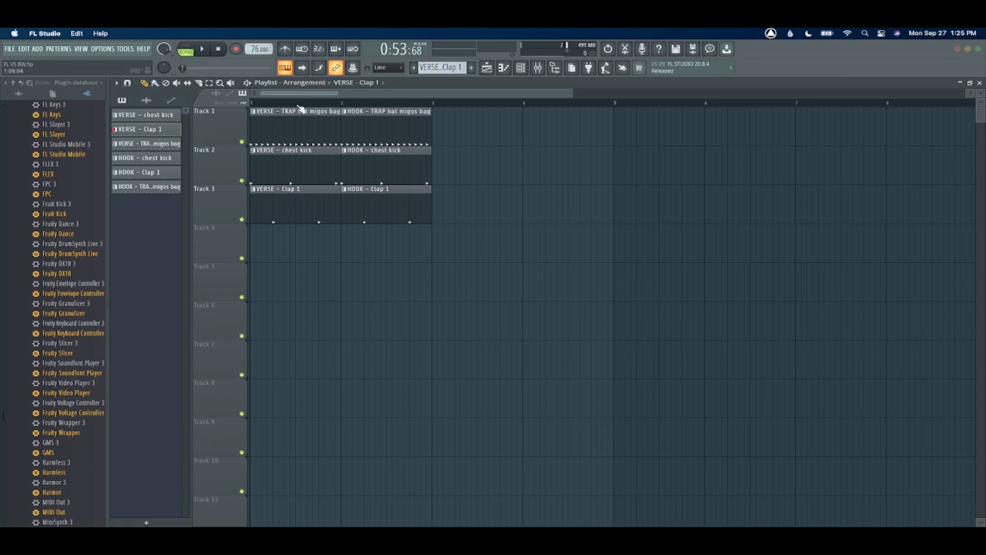
- In FL Studio, open the PERFORMANCE arrangement and look up the "Prepare for performance mode" macro without running it
left_click(305, 83)
left_click(310, 102)
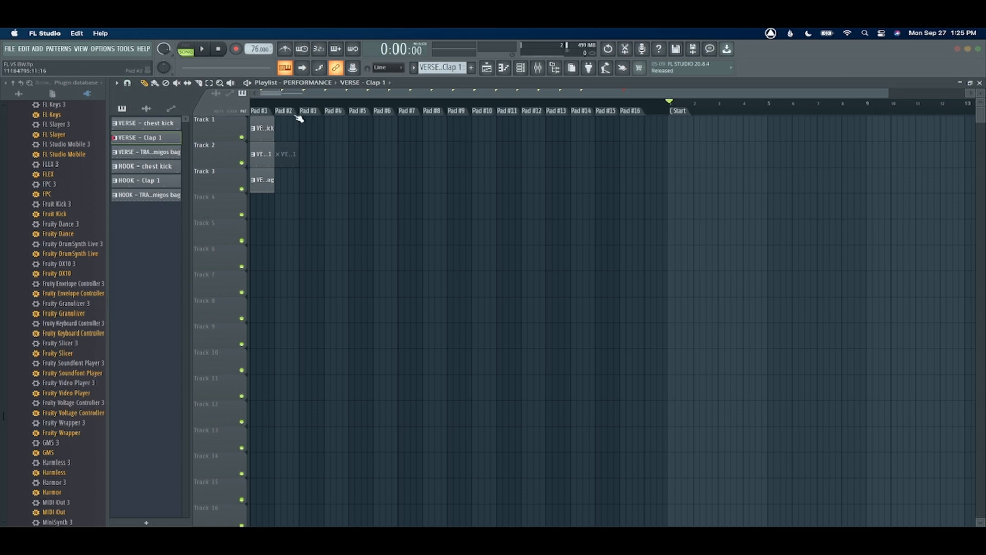
left_click(117, 50)
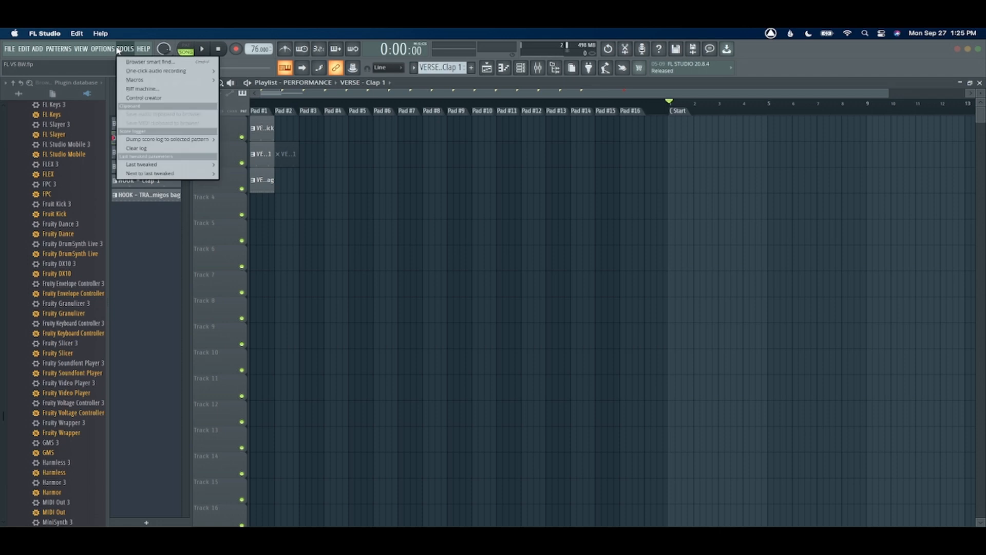
mouse_move(136, 80)
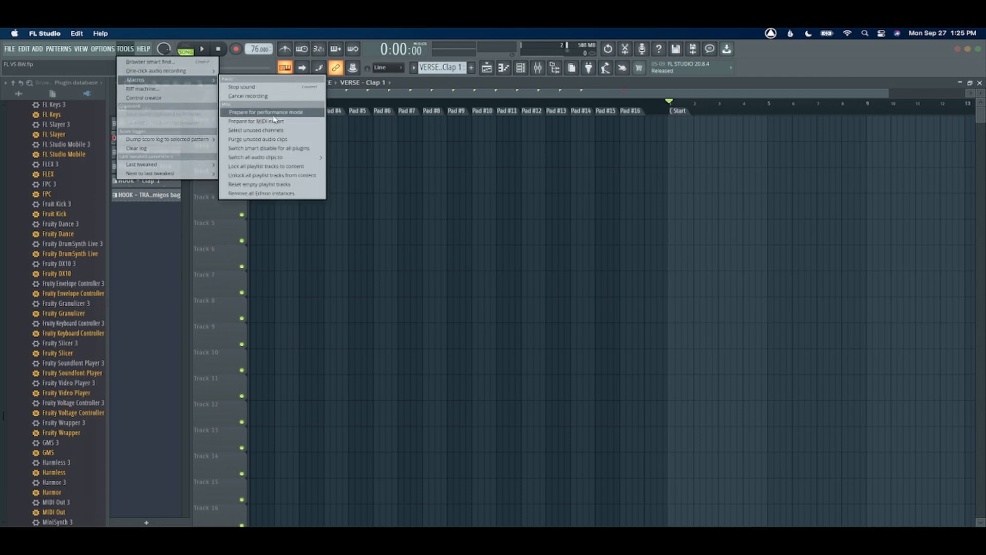
left_click(607, 98)
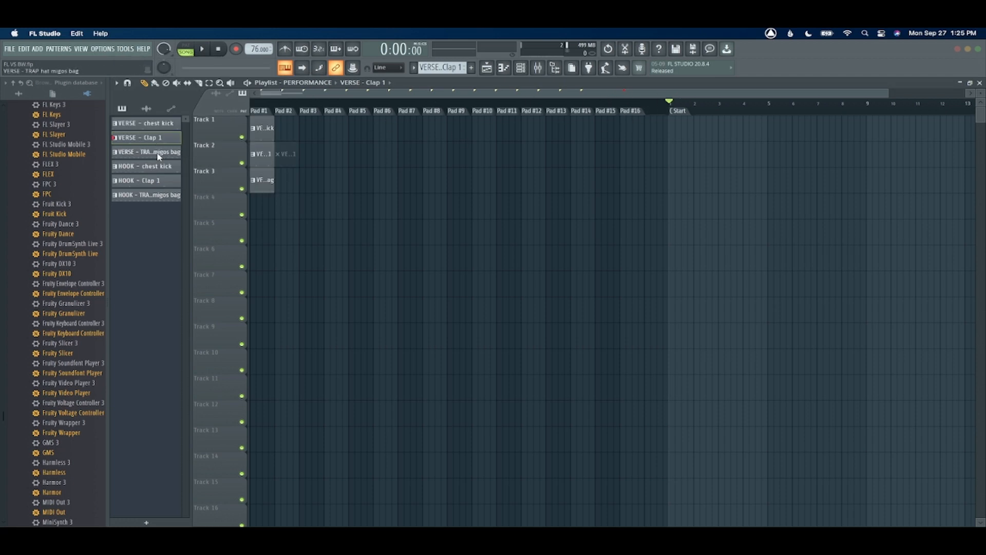
- Place the HOOK chest kick pattern on Track 1 and the HOOK TRAP hat migos bag pattern on Track 3, both under Pad #2
left_click_drag(146, 168, 285, 130)
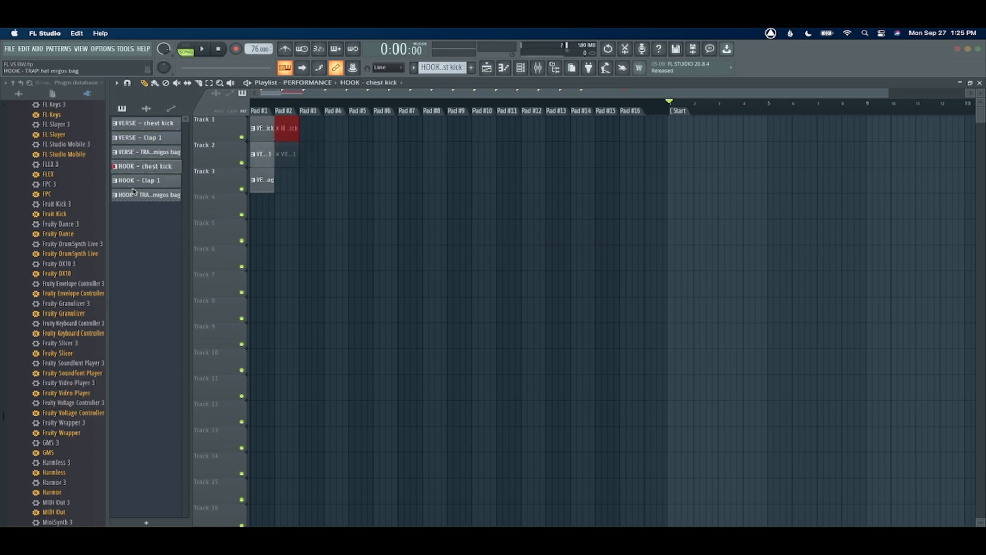
left_click_drag(150, 201, 283, 181)
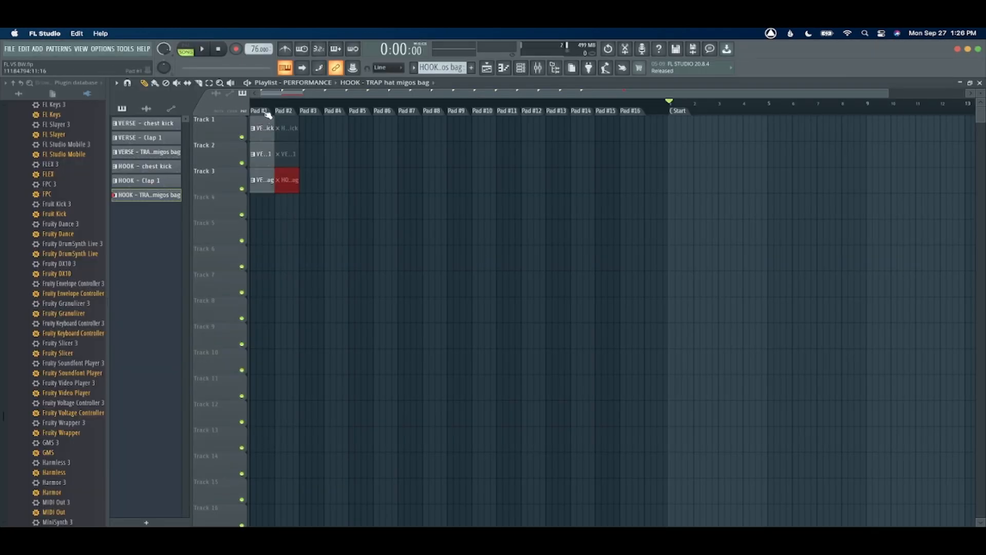
- Launch the Pad #1 clips, switch to the Pad #2 clips, and stop playback
left_click(265, 112)
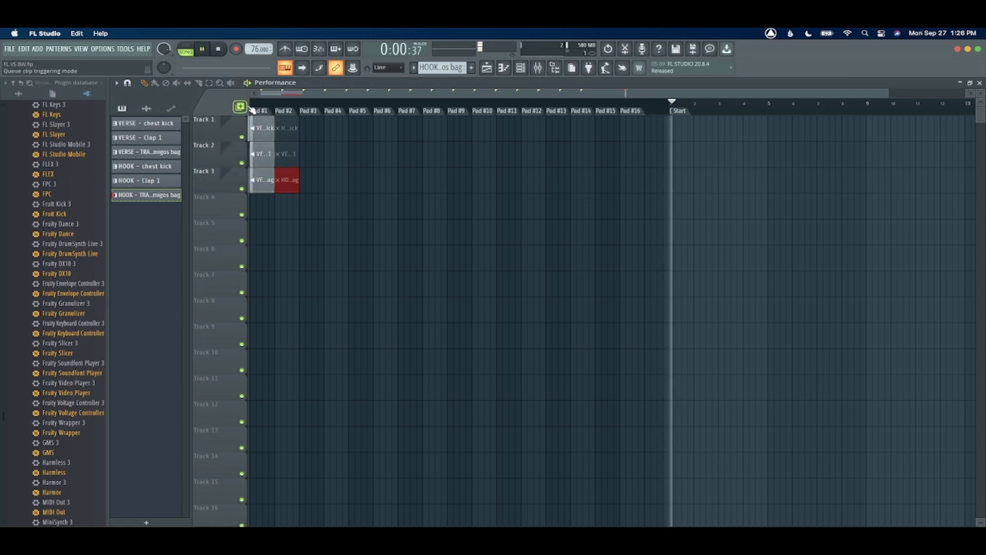
left_click(277, 111)
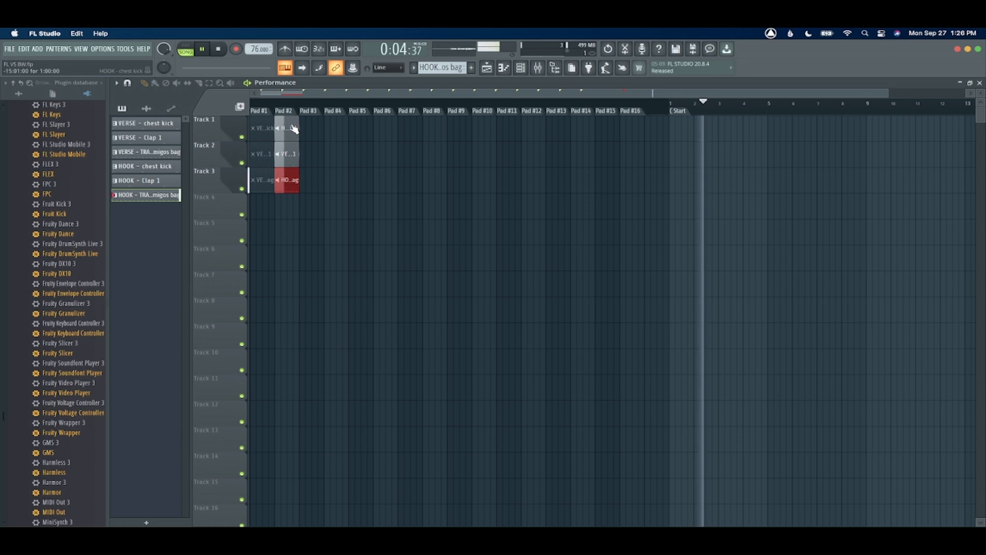
key("space")
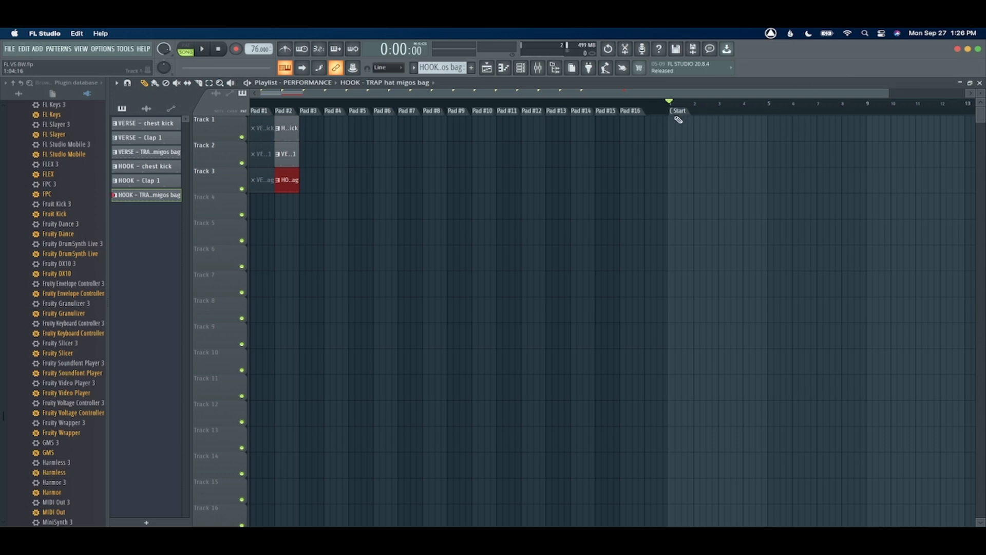
- Record a performance into the playlist that starts with the Pad #2 clips and changes to the Pad #1 clips
key("space")
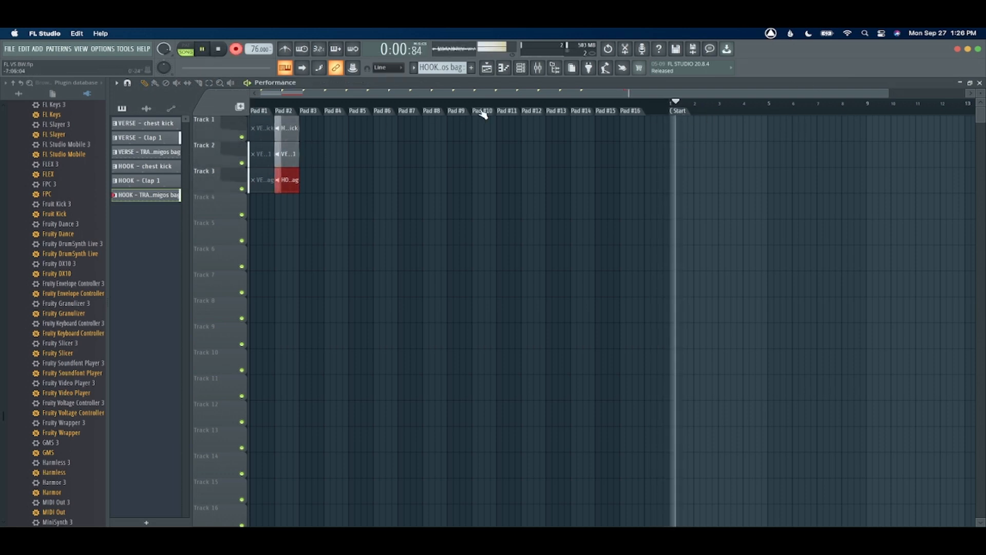
left_click(261, 111)
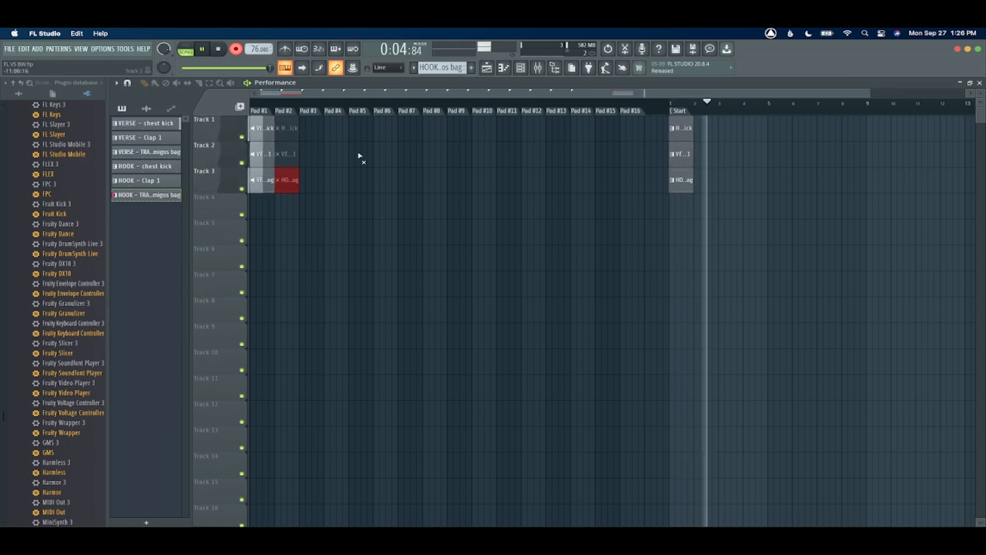
key("space")
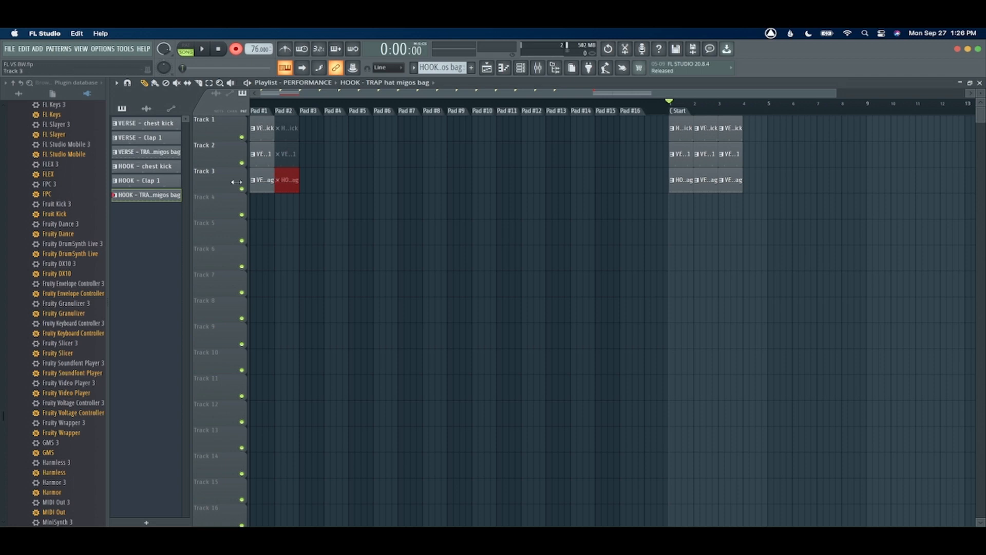
- Pick the VERSE and HOOK hat clips on Track 3 and switch the playlist back to Arrangement
left_click(264, 180)
left_click(293, 180)
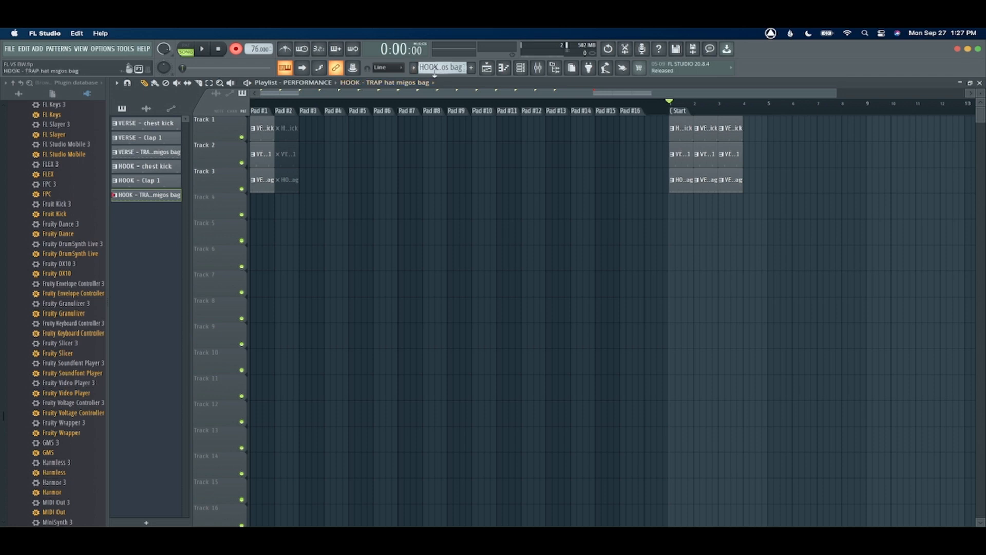
left_click(311, 83)
left_click(314, 101)
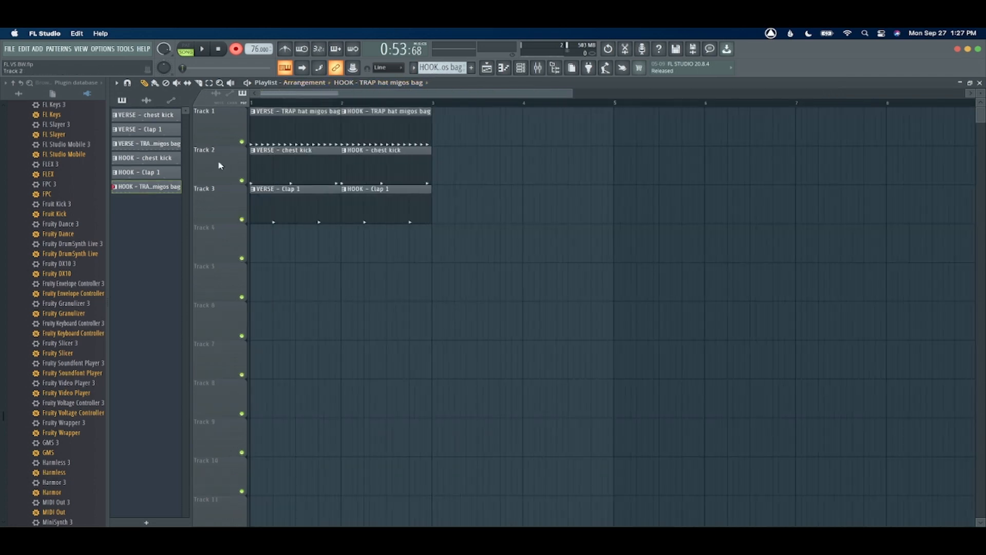
- Compare the VERSE and HOOK versions of the clap and chest kick clips by picking each on Tracks 2 and 3
left_click(306, 202)
left_click(388, 199)
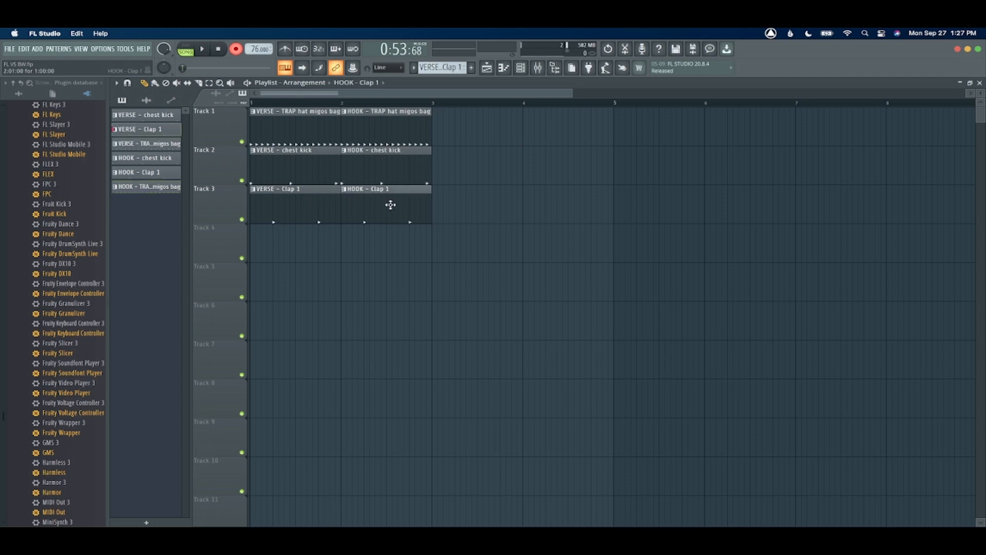
left_click(300, 167)
left_click(370, 163)
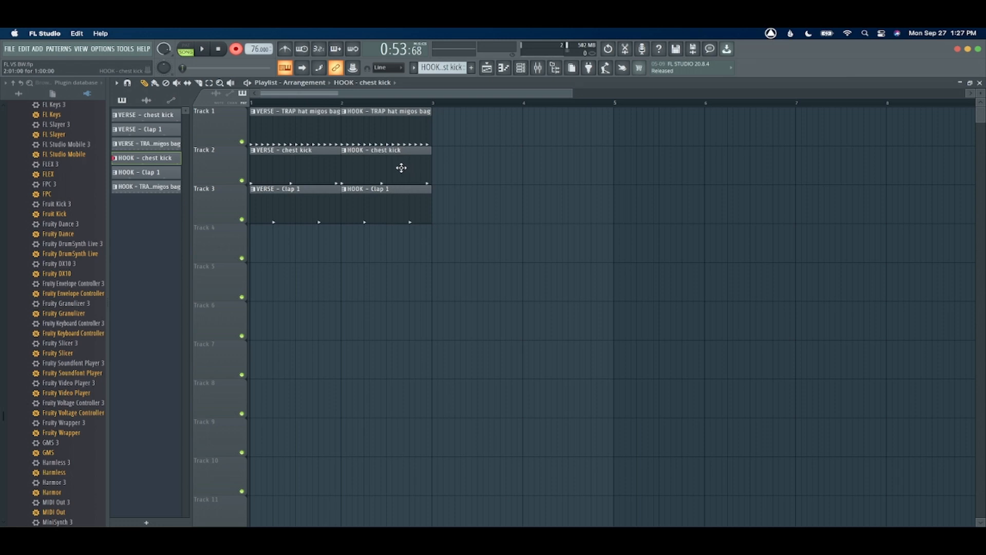
left_click(307, 166)
left_click(361, 207)
left_click(303, 203)
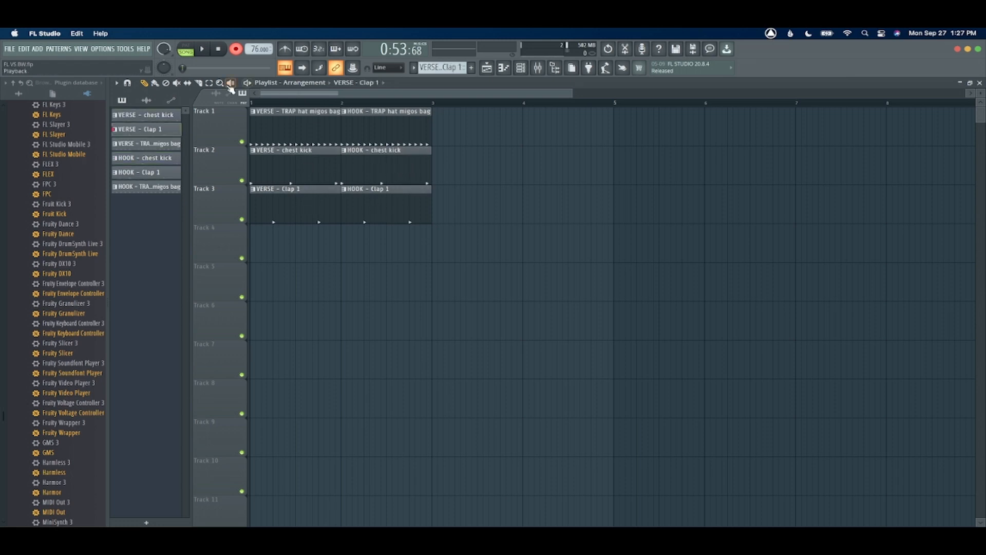
- Show the PERFORMANCE arrangement again and switch to Bitwig Studio
left_click(306, 83)
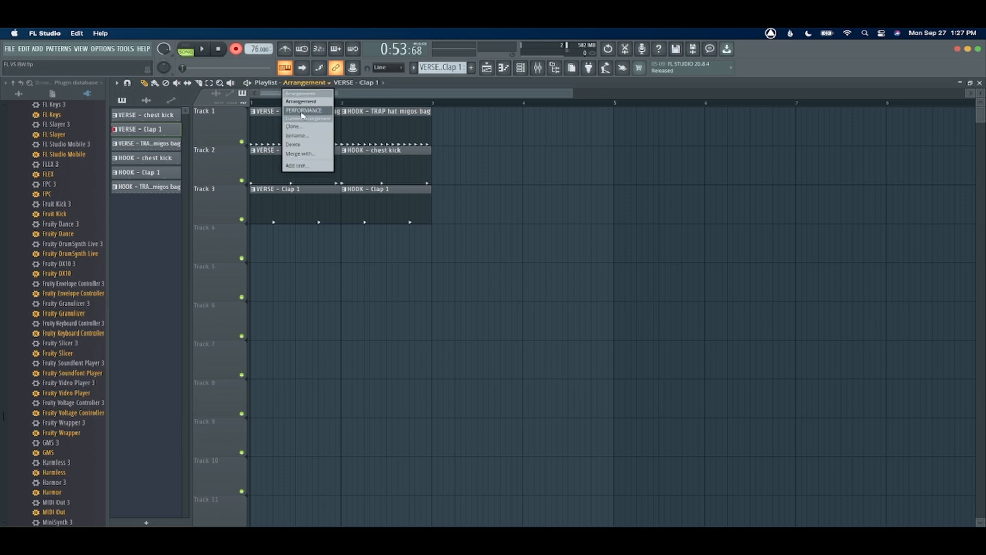
left_click(301, 110)
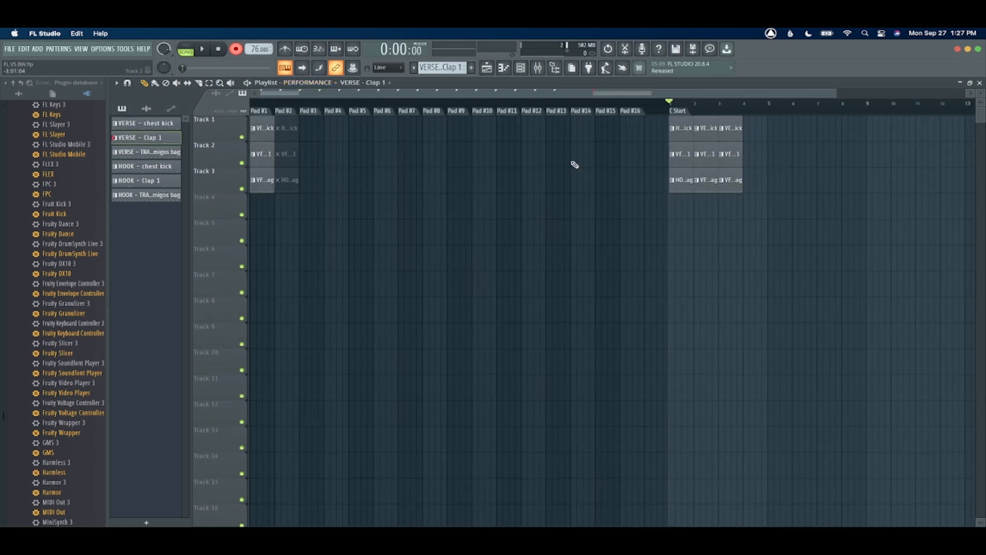
key("super+Tab")
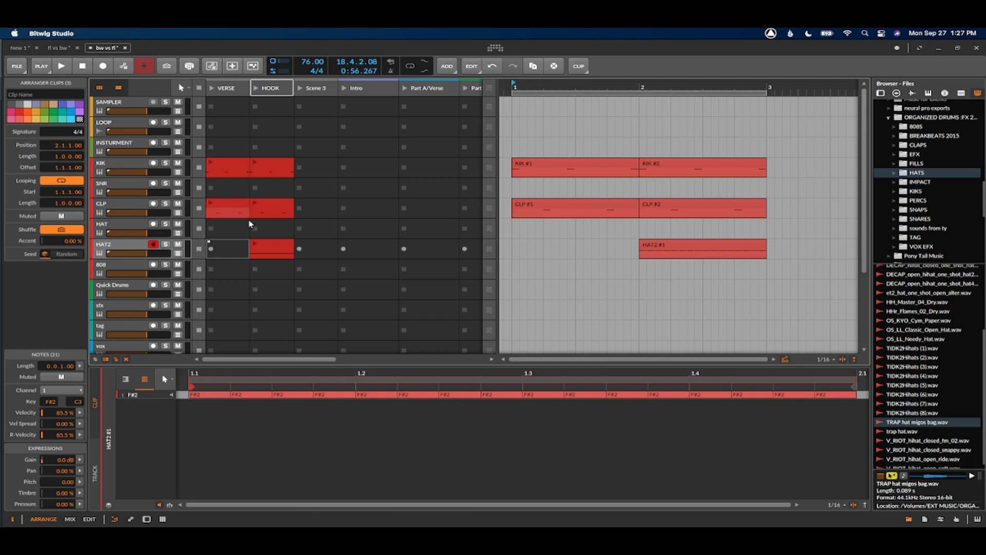
- Play the VERSE scene and switch playback to the HOOK scene
left_click(213, 90)
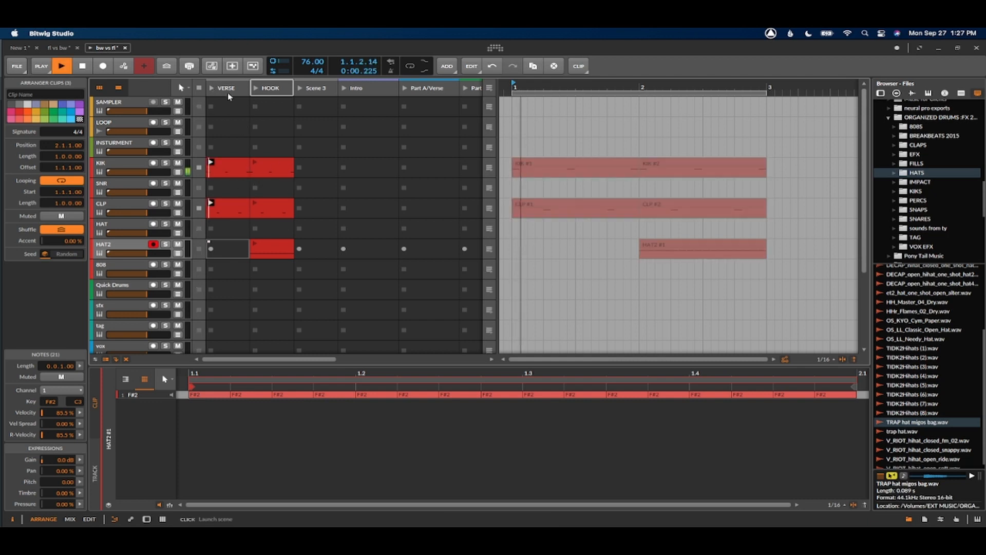
left_click(259, 92)
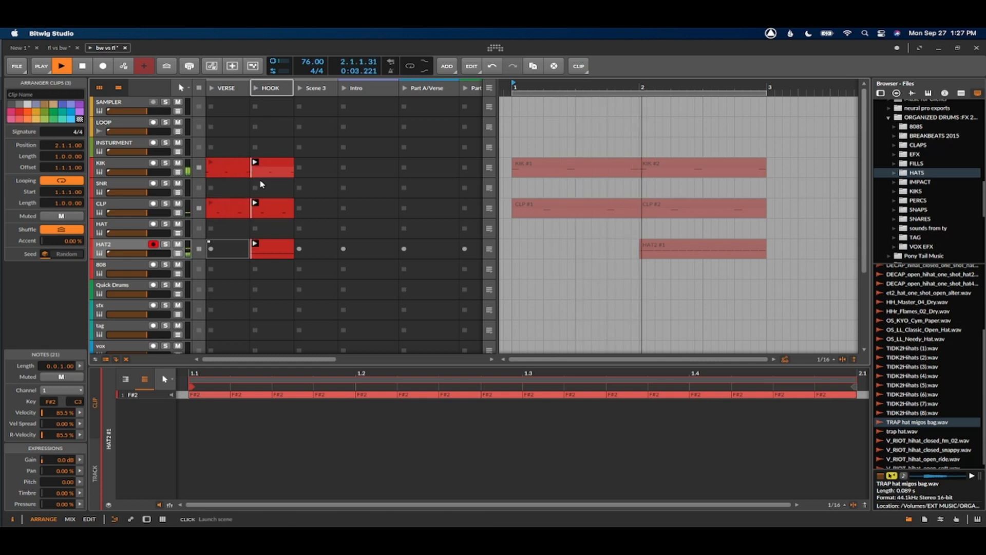
- Delete the F#2 notes at 1.1.3, 1.2.3 and 1.4.1 from the HOOK clip on HAT2 during playback, and stop
left_click(280, 253)
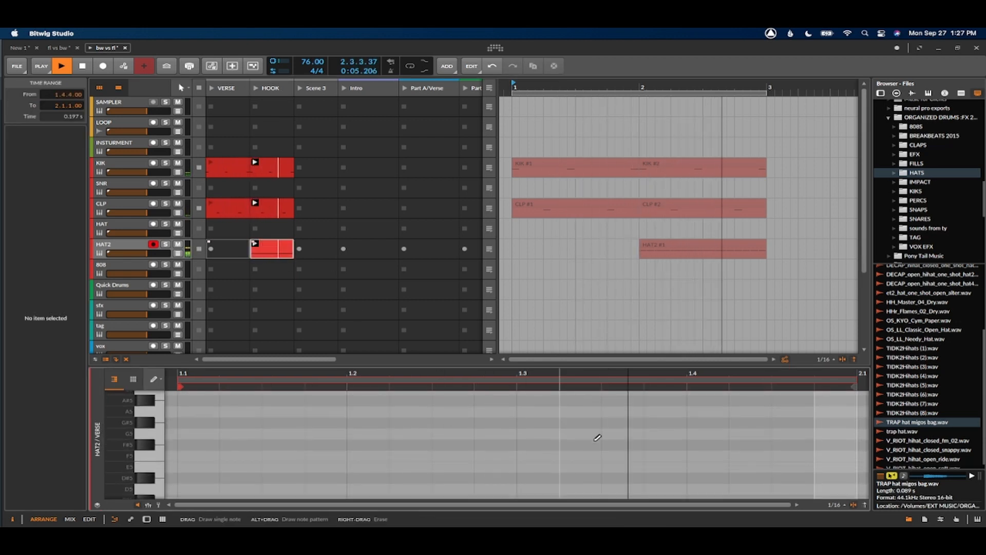
scroll(600, 438, "down", 10)
scroll(600, 438, "up", 6)
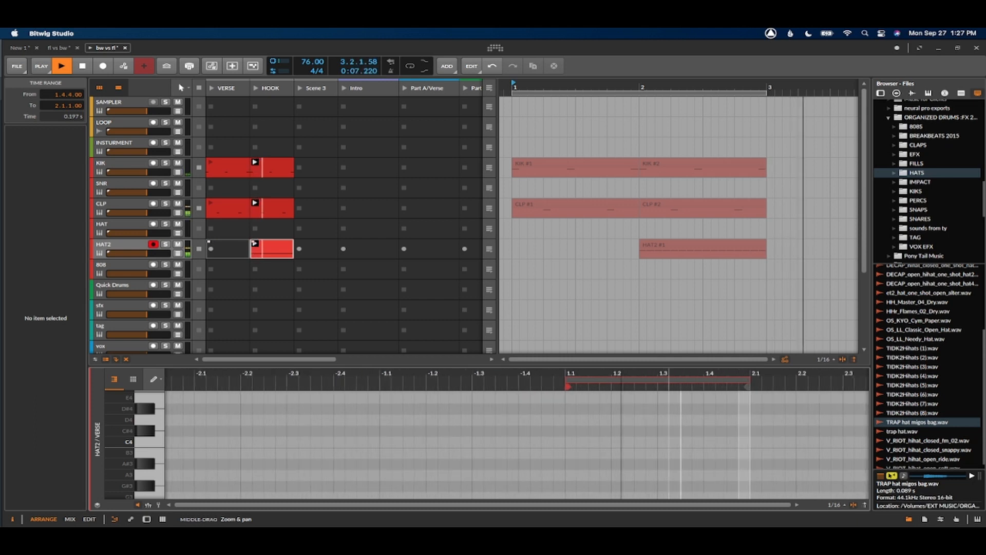
left_click(133, 379)
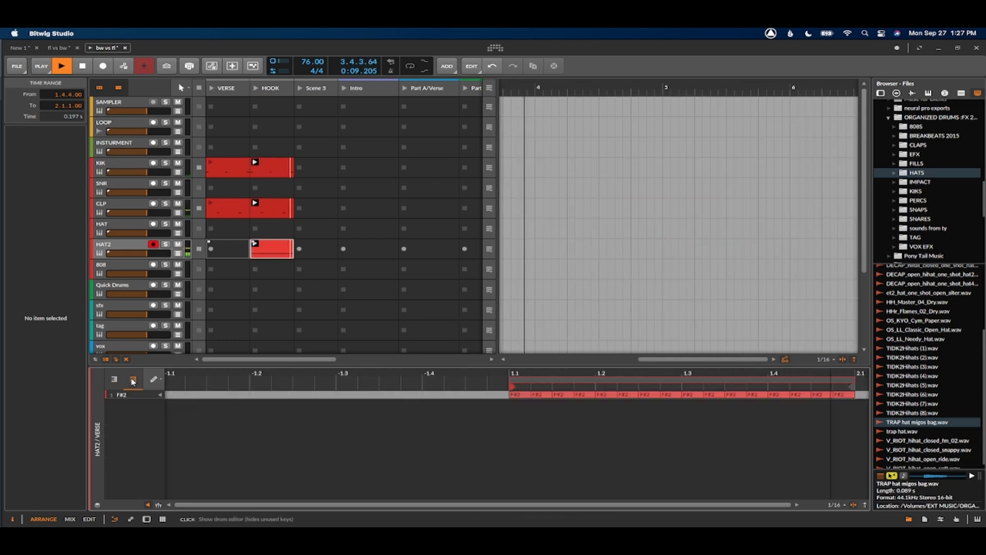
right_click(649, 394)
right_click(779, 394)
left_click(566, 394)
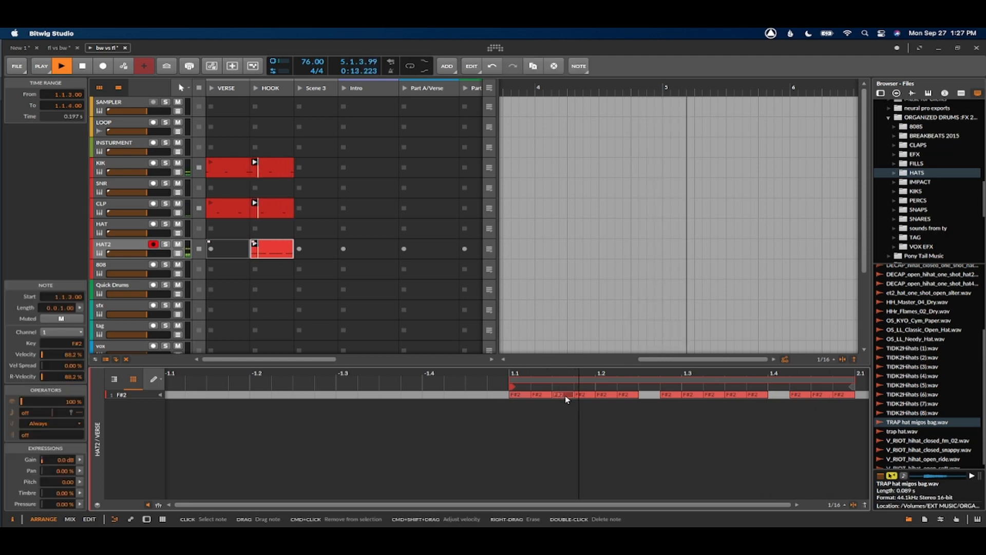
double_click(566, 395)
scroll(583, 329, "down", 5)
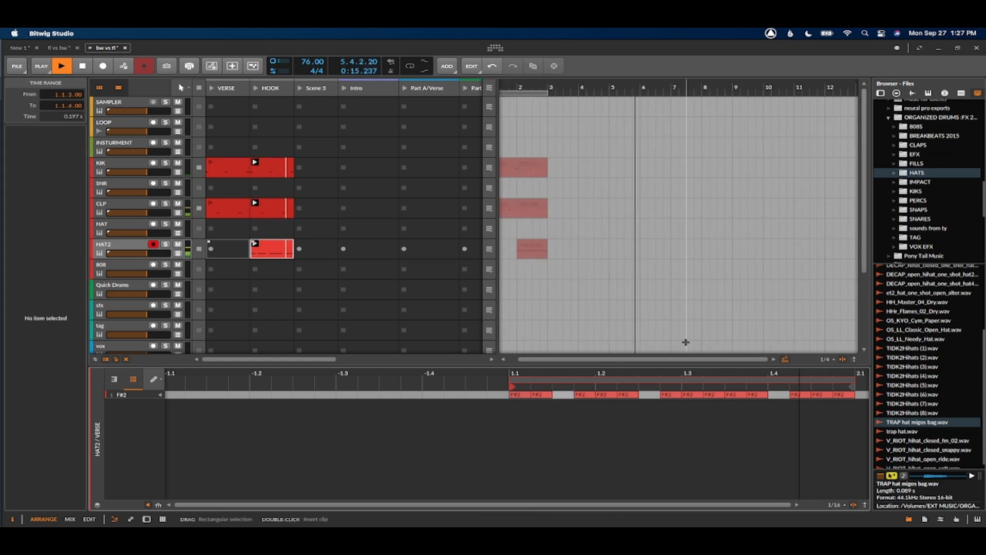
key("space")
- Switch to FL Studio, render and replace the VERSE - Clap 1 pattern as an audio clip, and play the arrangement
key("super+Tab")
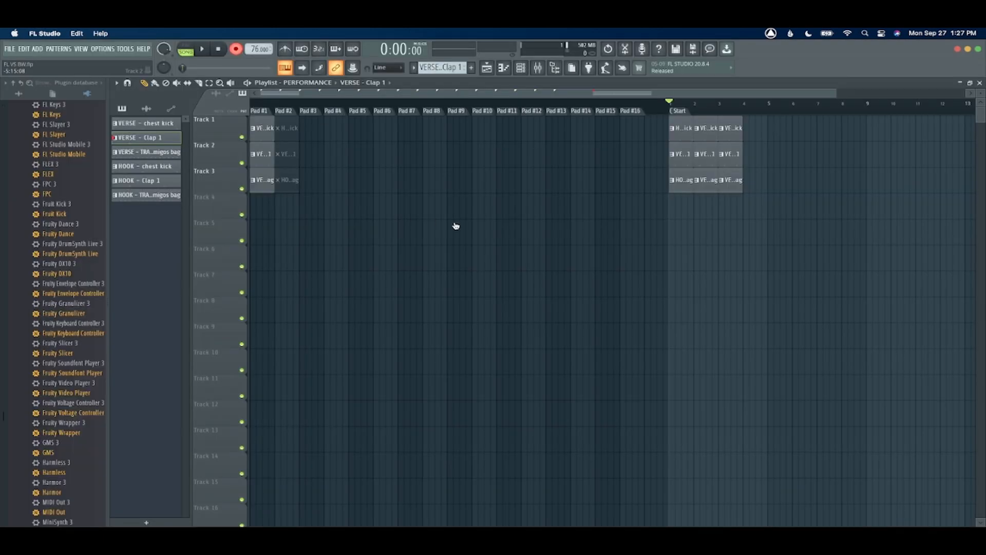
key("super+Tab")
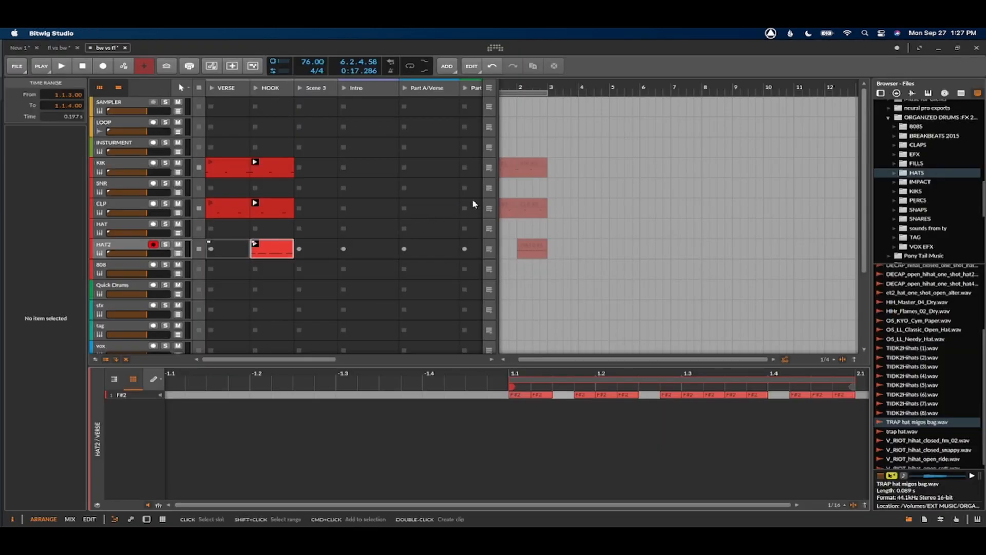
key("super+Tab")
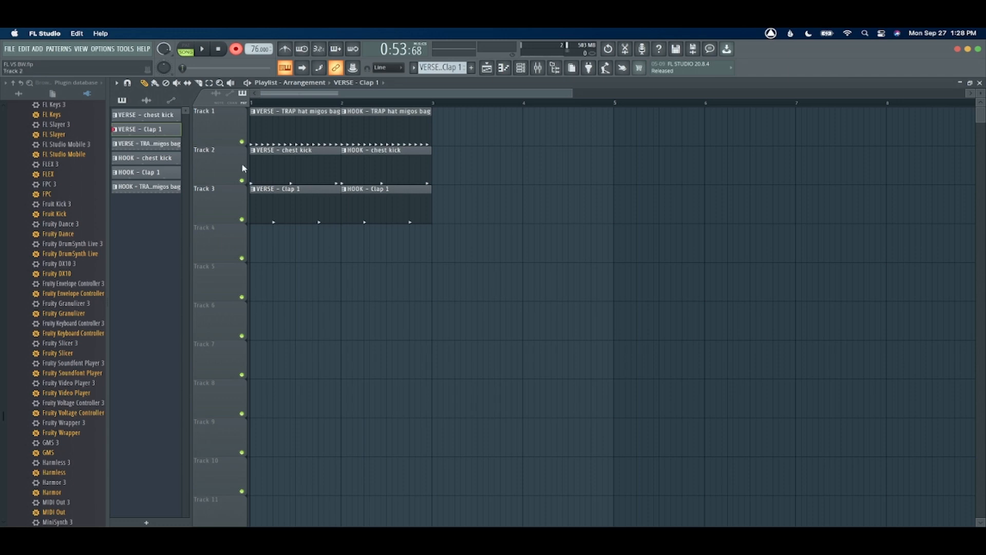
right_click(148, 135)
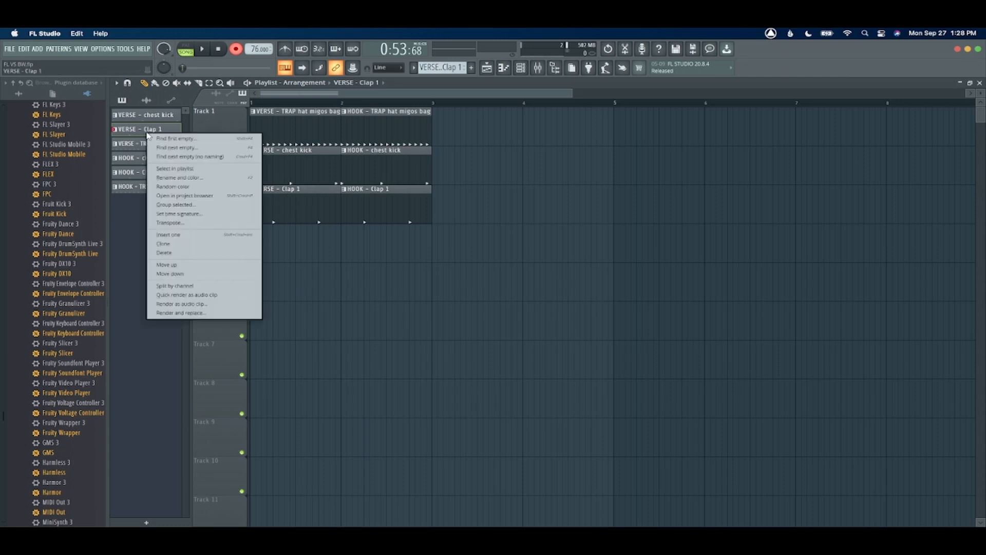
left_click(226, 314)
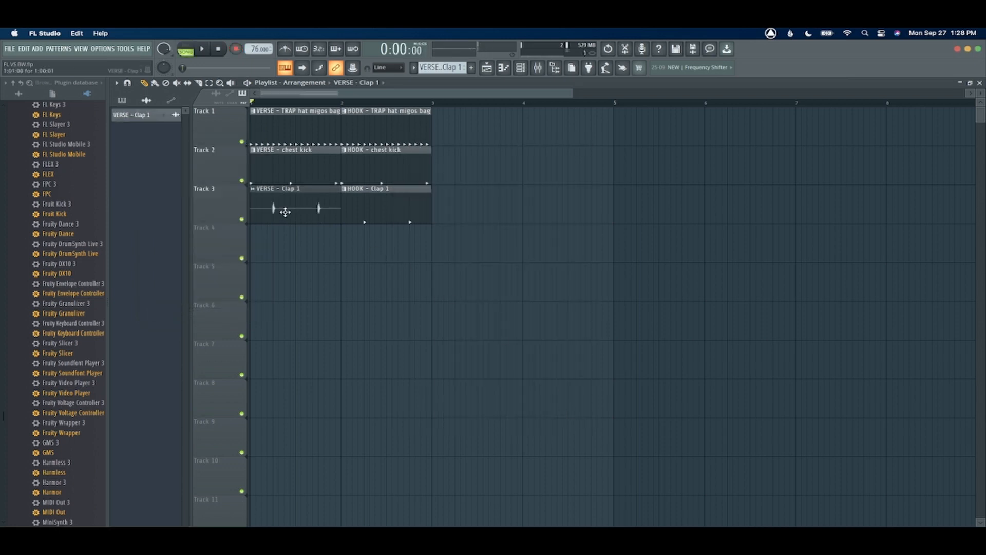
key("space")
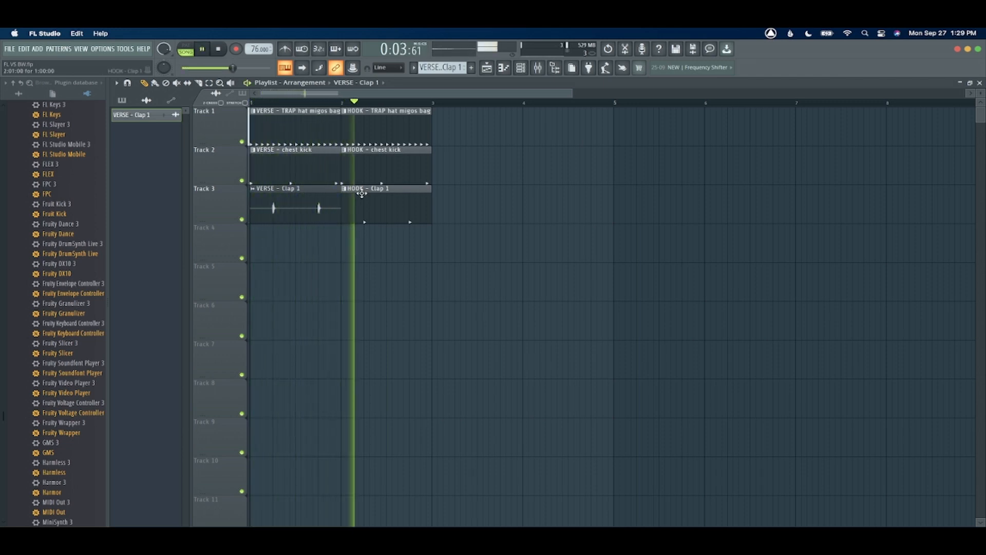
key("space")
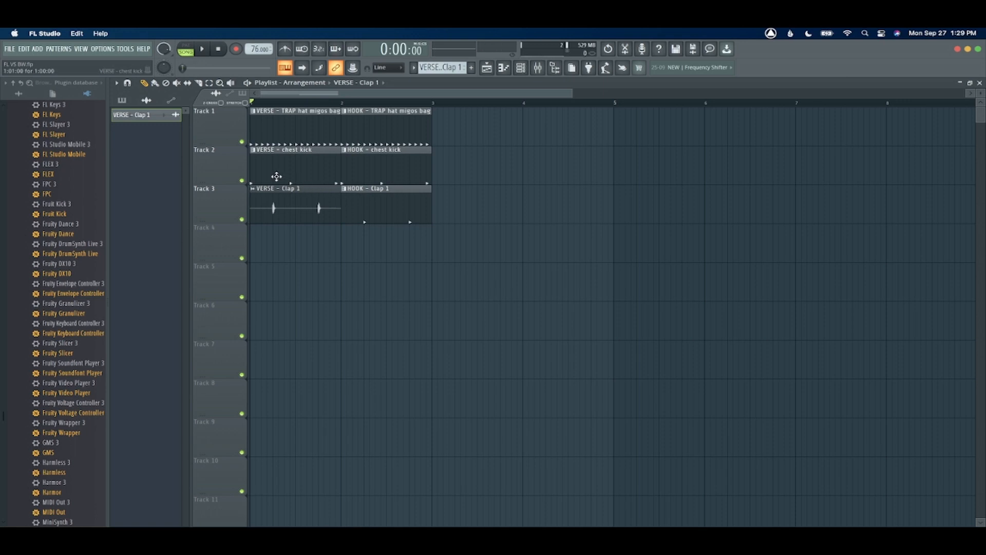
- Switch to Bitwig Studio and bounce the VERSE clip on the CLP track in place to audio
key("super+Tab")
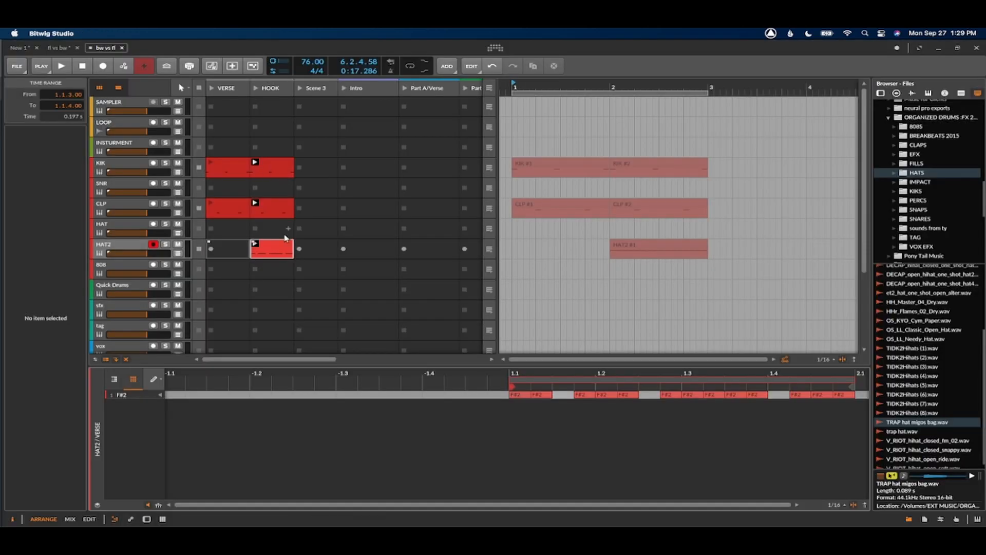
left_click(234, 212)
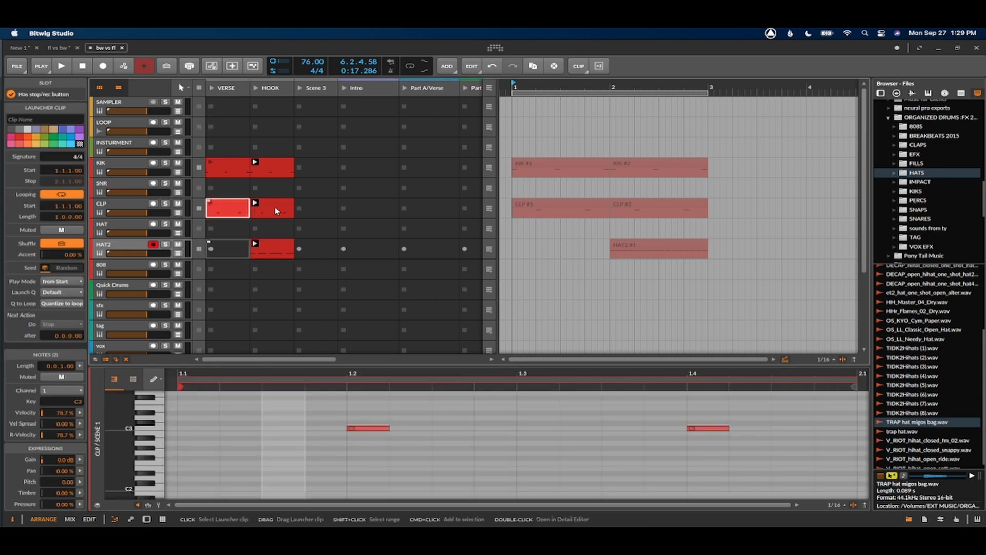
right_click(231, 210)
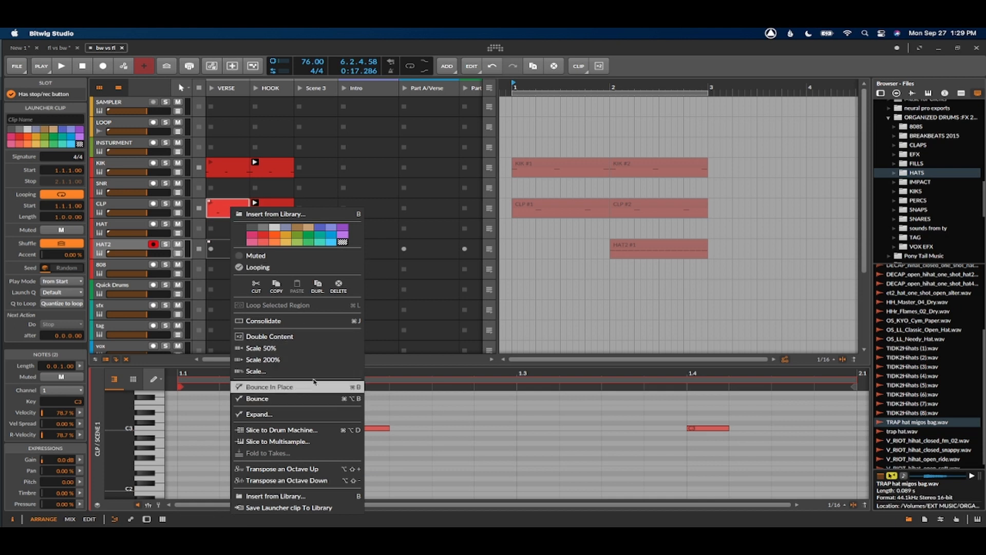
left_click(374, 51)
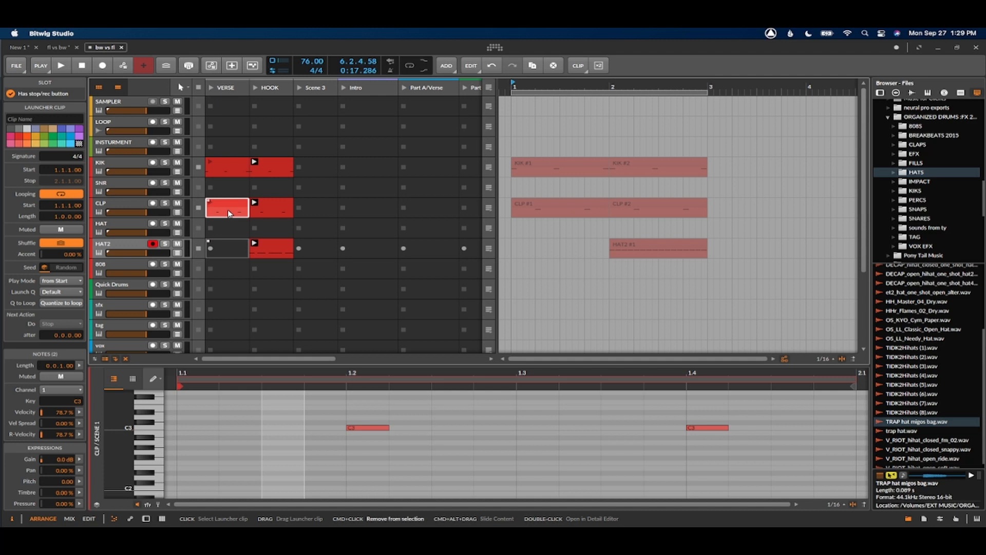
key("super+b")
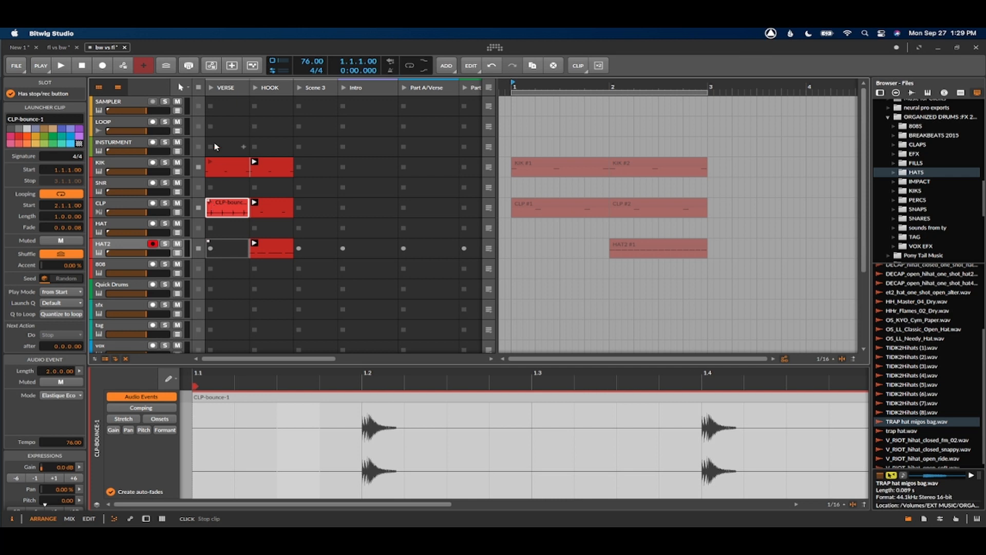
key("space")
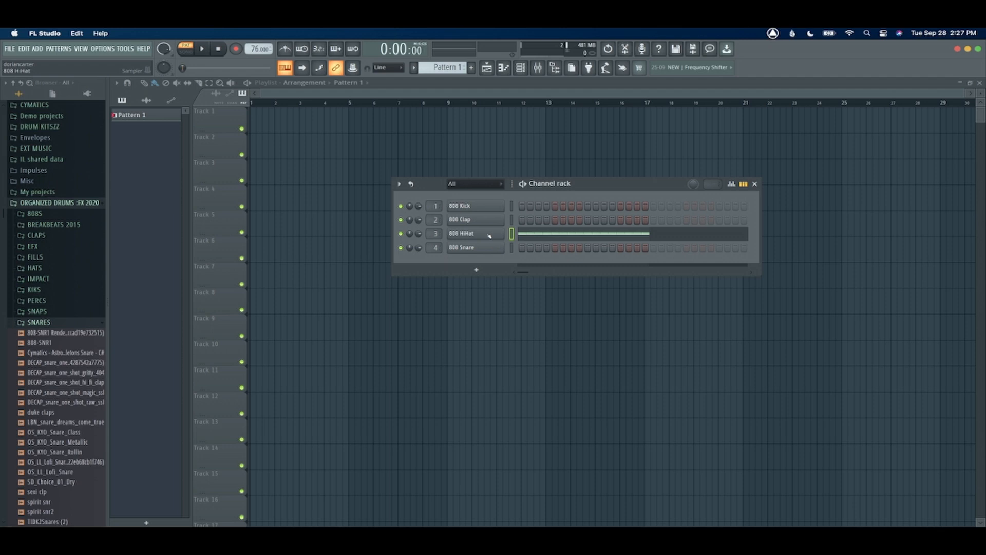
- Open the 808 HiHat notes in the piano roll and play the pattern briefly
left_click(542, 239)
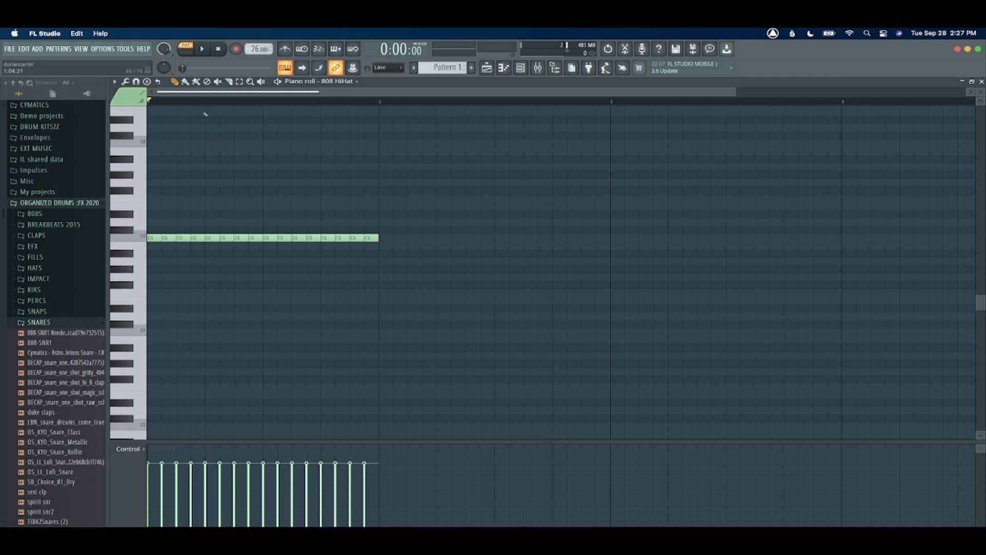
left_click(202, 49)
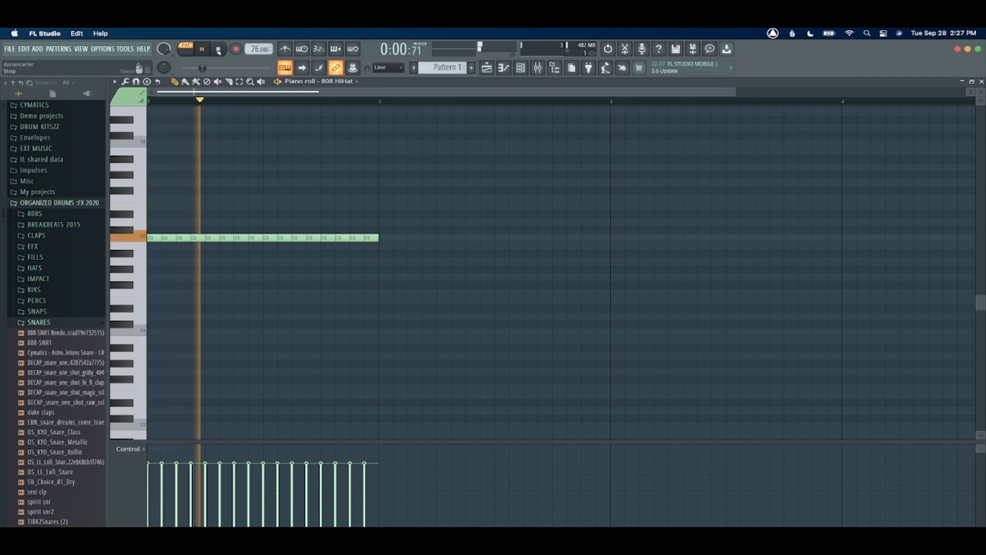
left_click(218, 50)
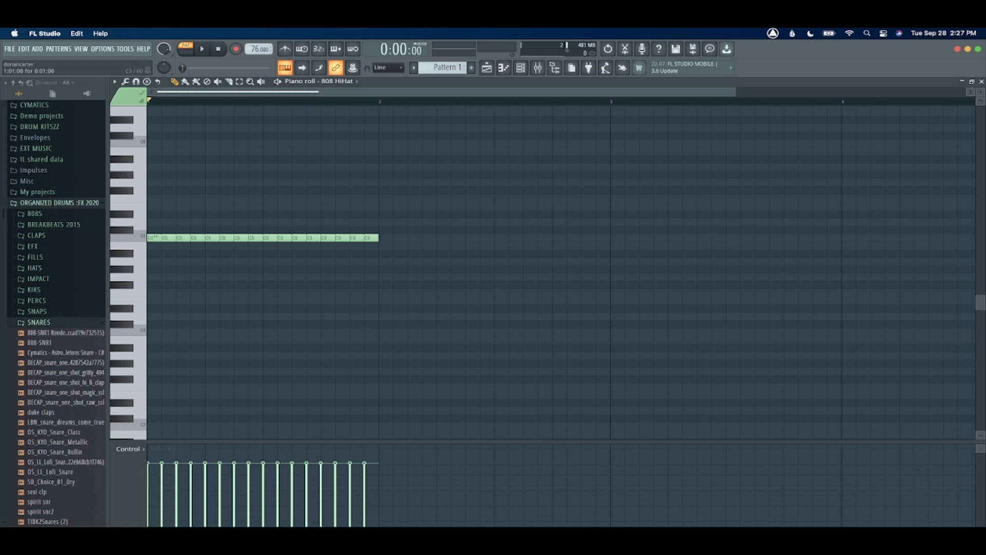
- Chop the second 808 HiHat note into four shorter notes by lowering the chopper's time multiplier, and play the roll
left_click(165, 237)
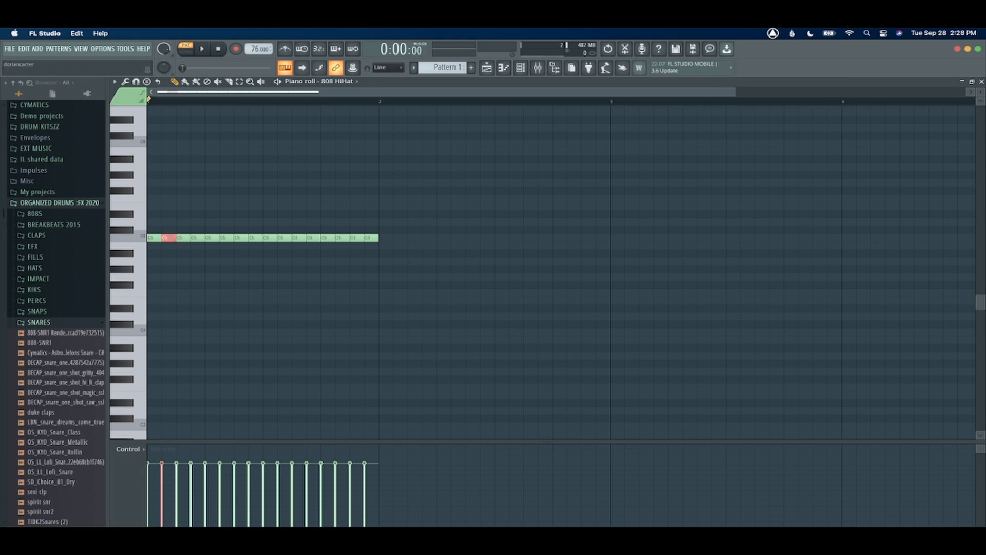
key("alt+u")
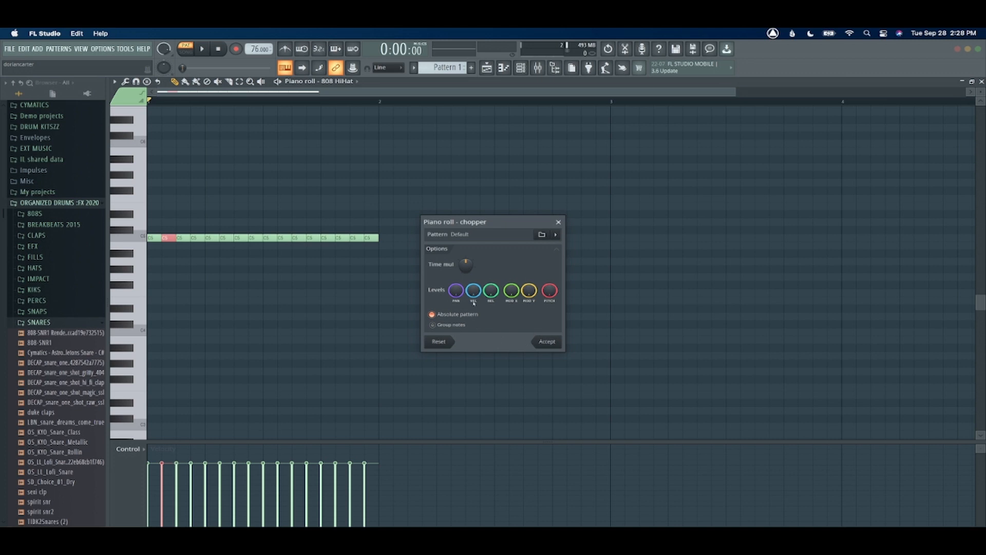
left_click_drag(466, 265, 466, 302)
left_click(547, 341)
left_click(202, 48)
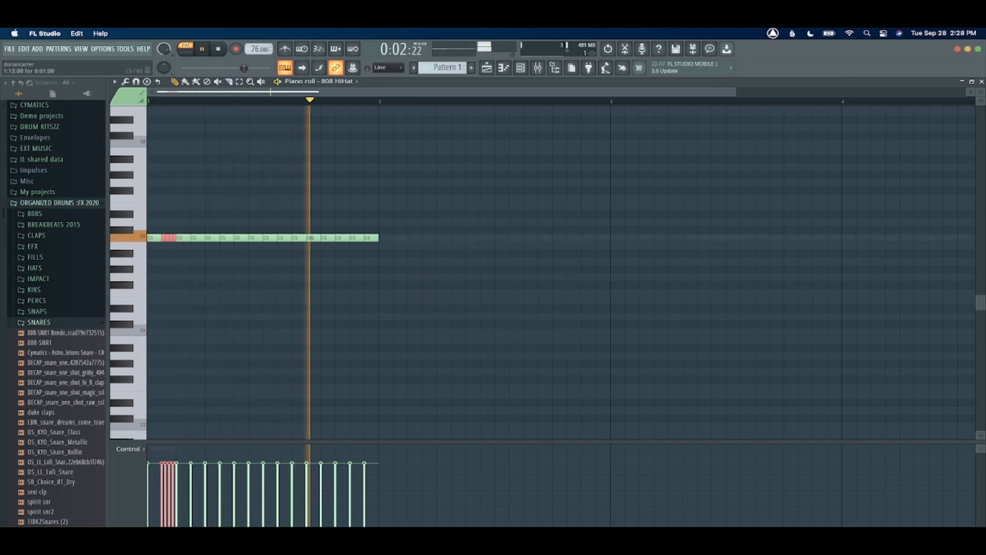
key("space")
- Preview a generated progression with the Riff machine on the 808 HiHat piano roll and cancel it
scroll(159, 141, "up", 4)
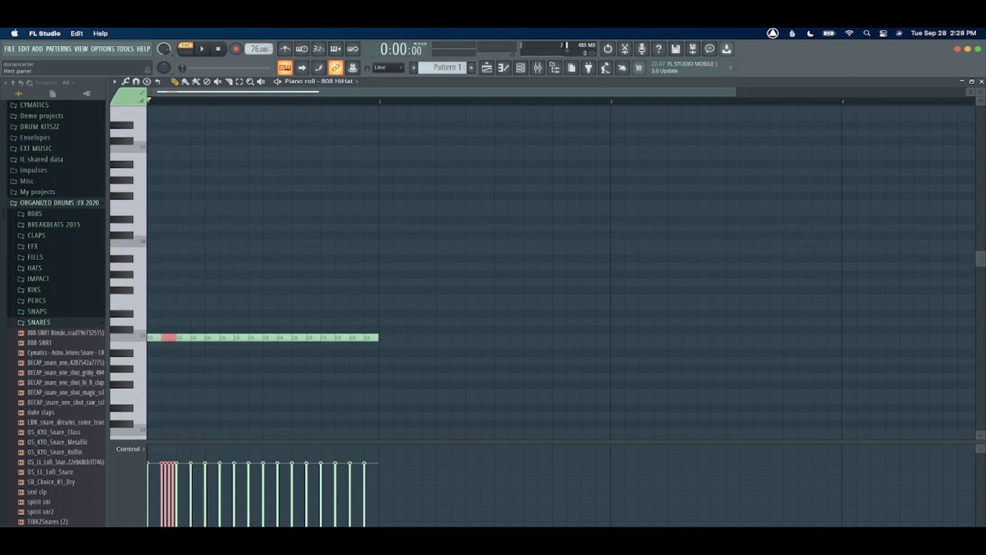
left_click(114, 82)
mouse_move(129, 111)
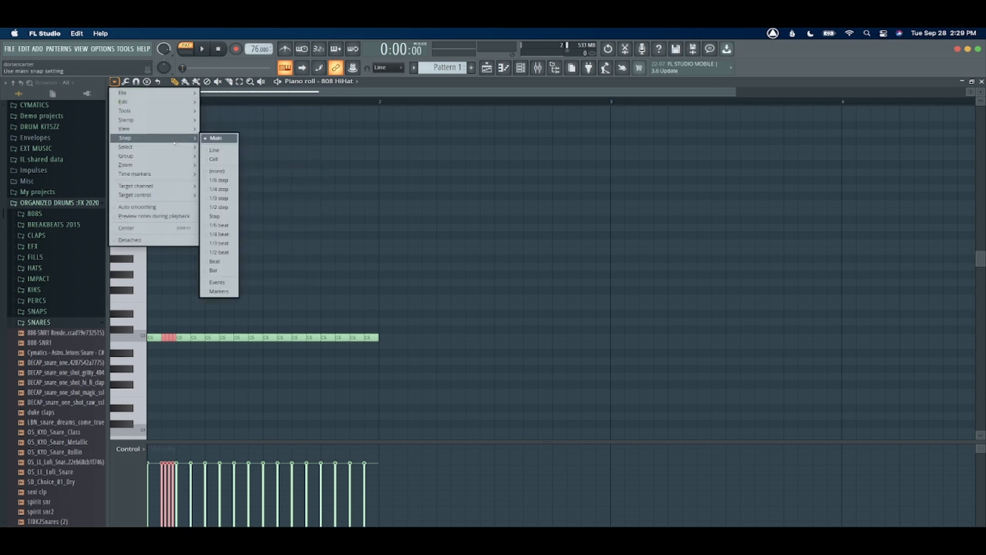
mouse_move(176, 129)
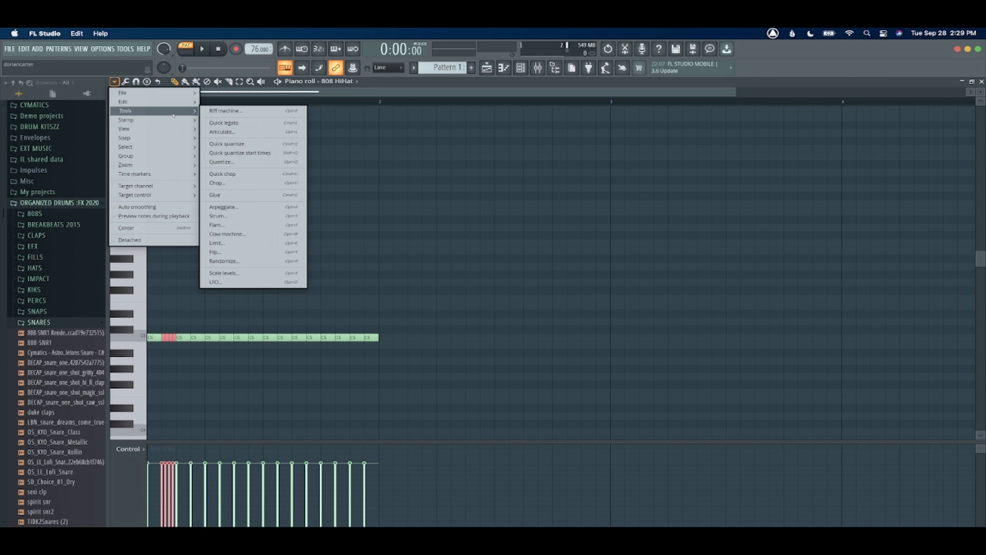
left_click(217, 112)
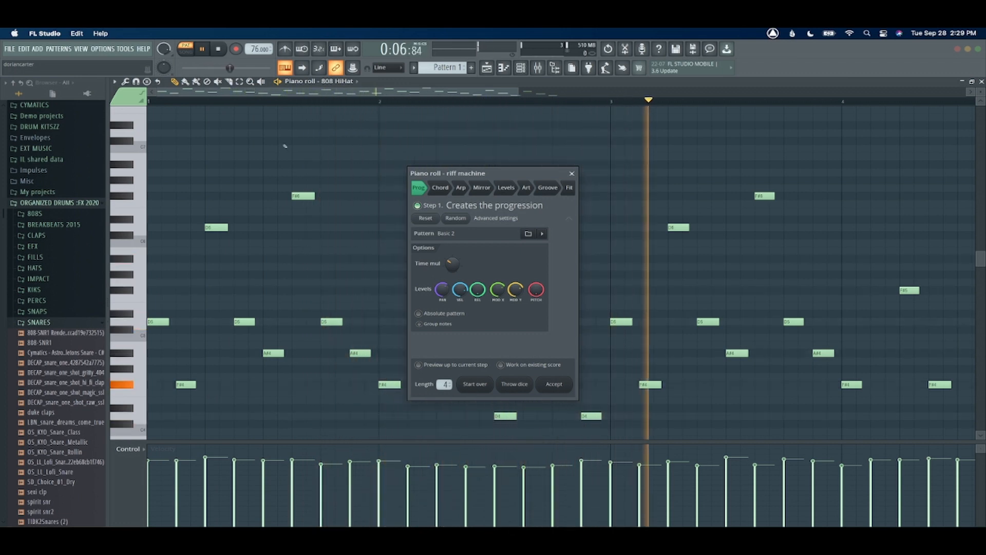
key("Escape")
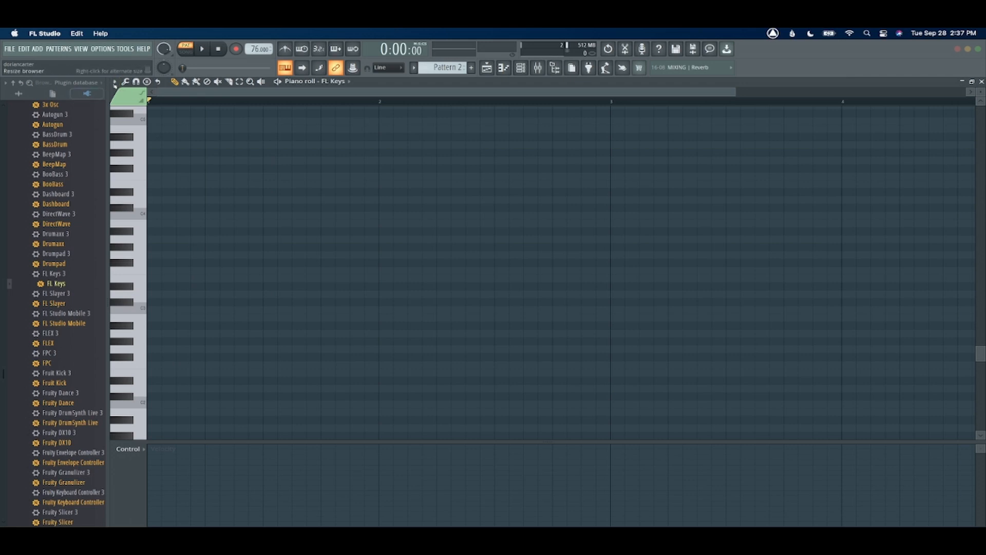
- Stamp a Major chord on G3 at the start of bar 1 and a Major 7th chord on G3 at beat 2
left_click(114, 81)
mouse_move(143, 119)
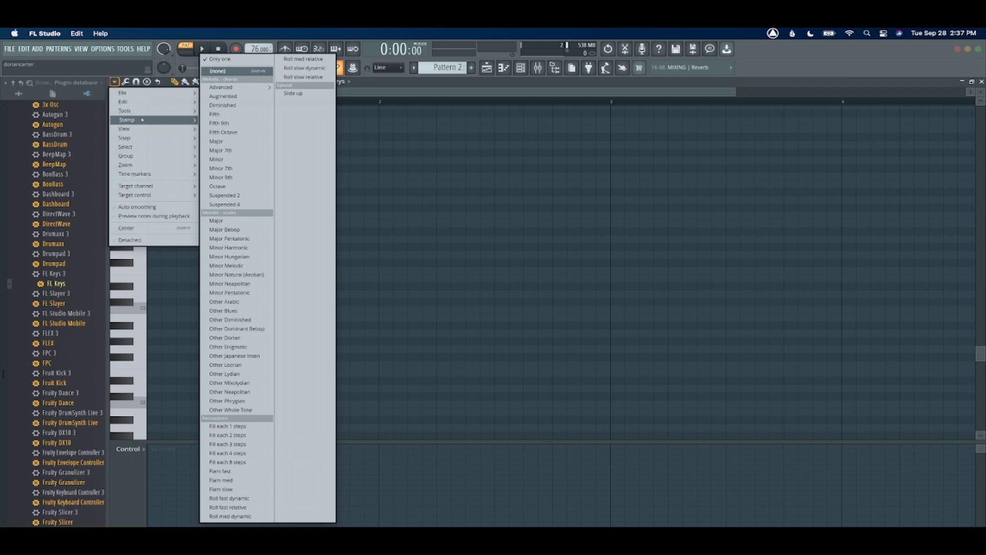
left_click(213, 141)
left_click_drag(206, 233, 154, 255)
left_click(114, 81)
mouse_move(143, 120)
left_click(217, 159)
left_click(205, 208)
- Stamp a Fifth on G3 at beat 3 and a Minor 7th chord on G3 at beat 4, and play the chords
left_click(114, 82)
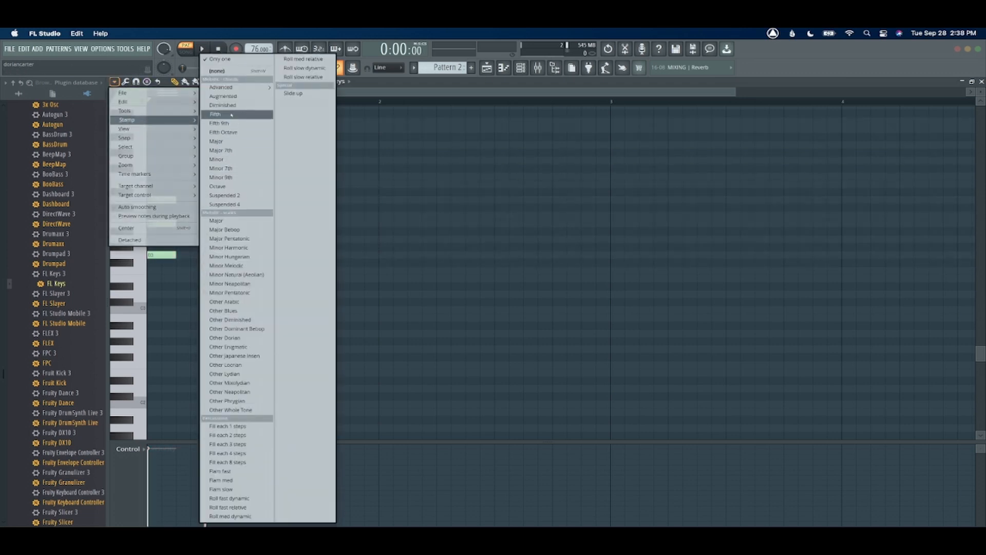
left_click(231, 115)
left_click(263, 253)
left_click(114, 81)
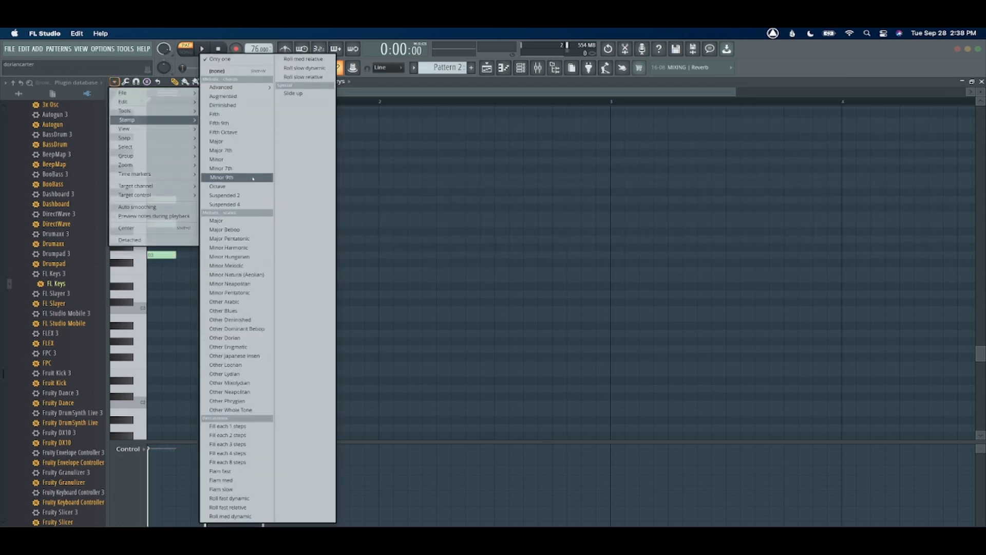
left_click(252, 179)
left_click(327, 254)
key("space")
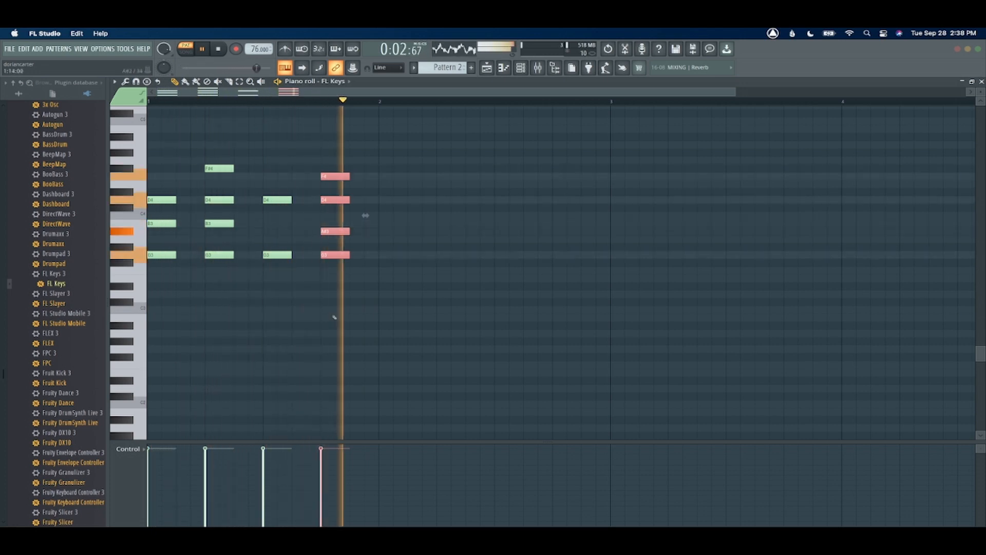
- Stop the playback of the stamped FL Keys chords
key("space")
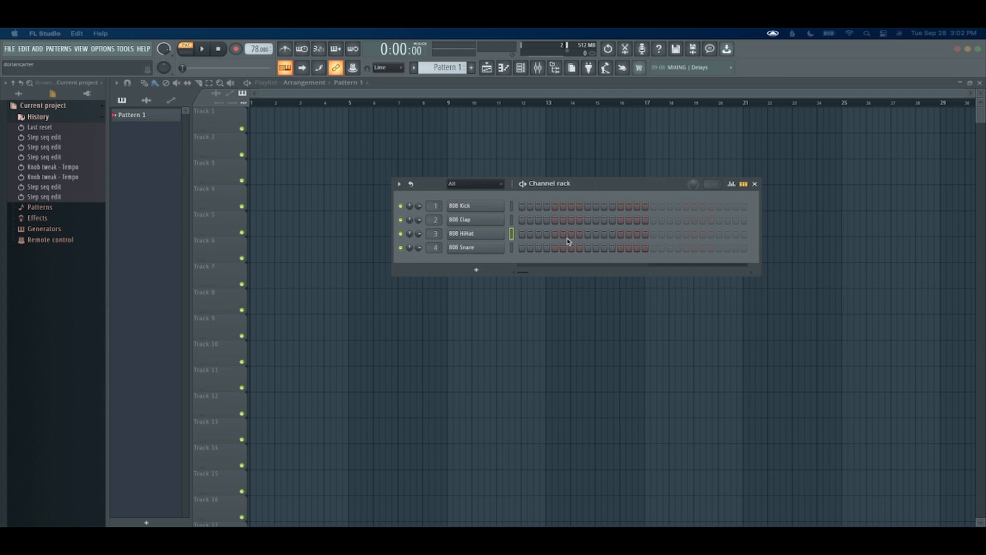
- Fill the first 16 steps of the 808 HiHat channel and play the pattern with its graph editor open
left_click_drag(522, 236, 636, 240)
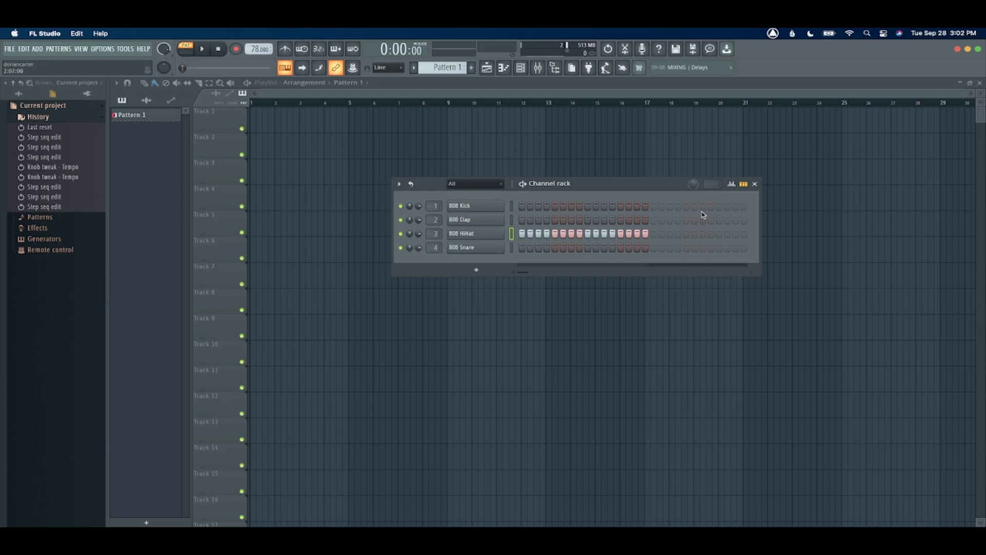
left_click(731, 184)
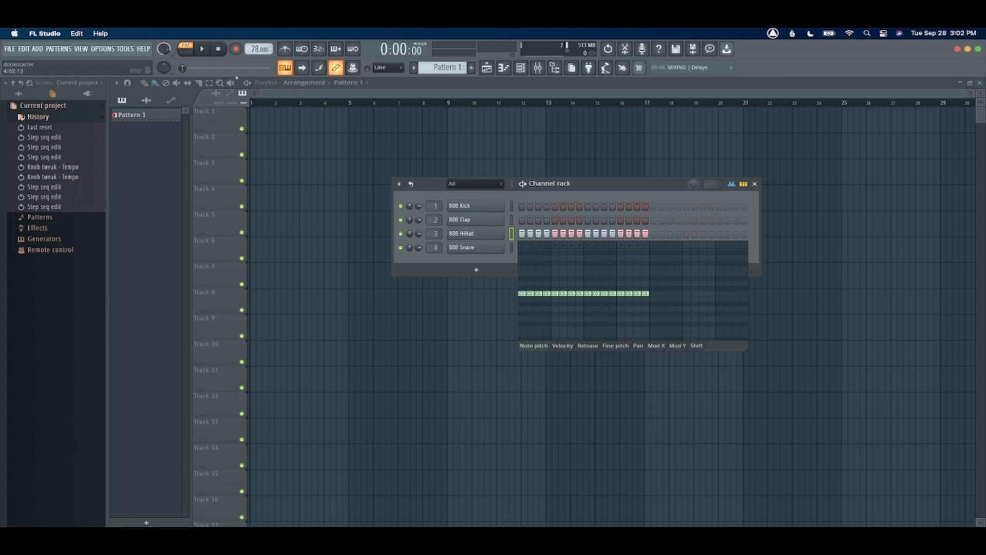
key("space")
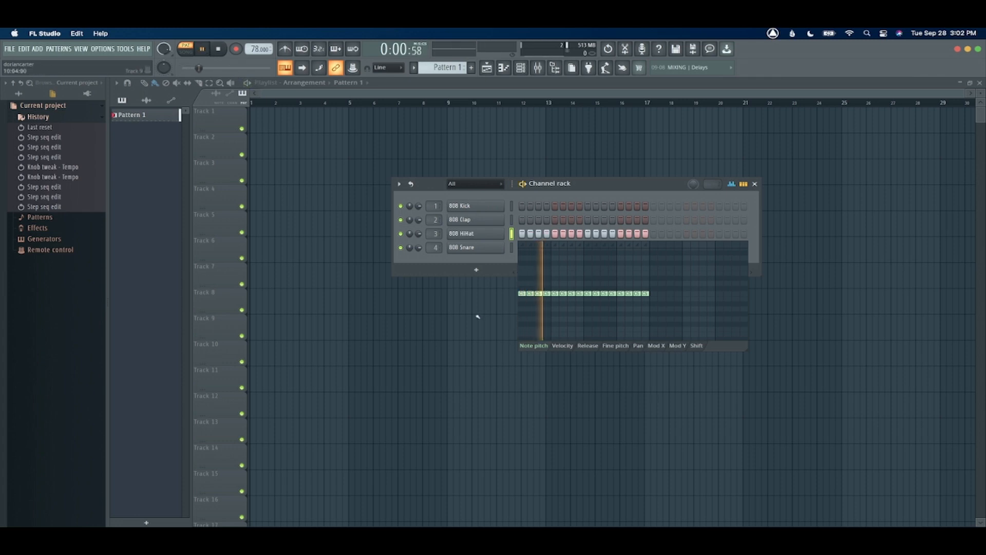
- Raise the note pitch of 808 HiHat steps 1, 7, 10 and 14, and lower steps 3, 4, 11, 15 and 16
left_click(522, 278)
left_click_drag(537, 282, 539, 303)
left_click(547, 303)
left_click(572, 278)
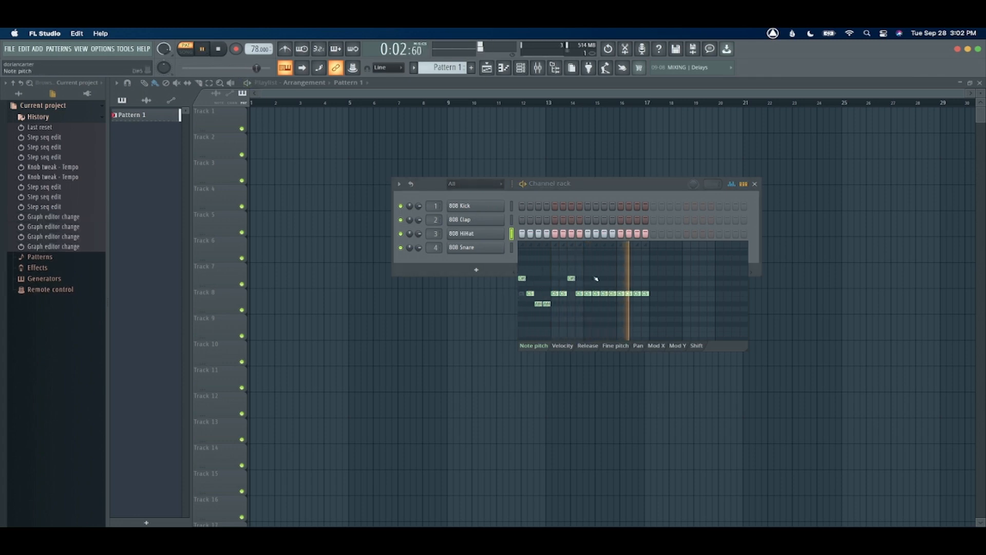
left_click(596, 278)
left_click(604, 308)
left_click(628, 283)
left_click(637, 298)
left_click(645, 309)
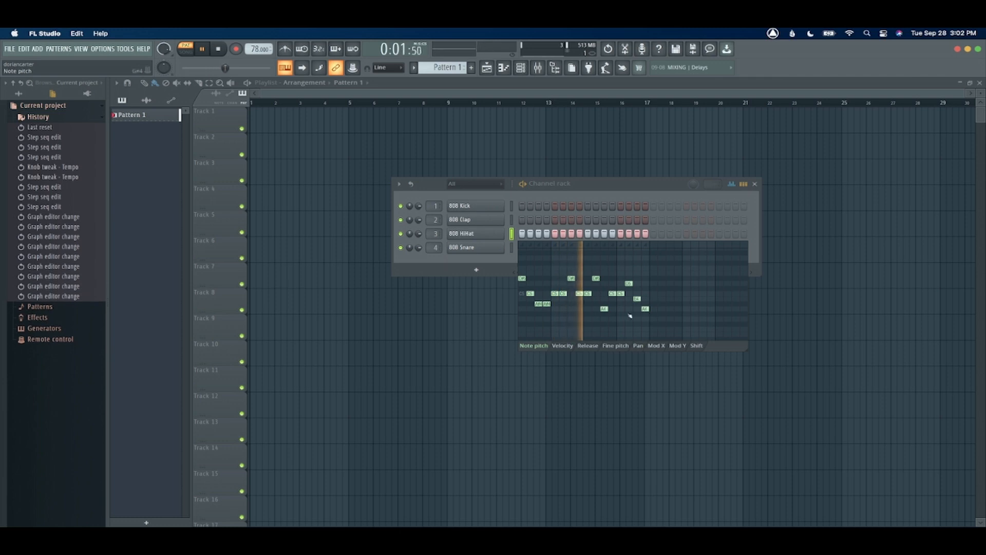
- Lower the velocity of 808 HiHat steps 2, 3, 5, 9, 11, 12, 14 and 15 by varying amounts
left_click(562, 345)
left_click(530, 302)
left_click(554, 315)
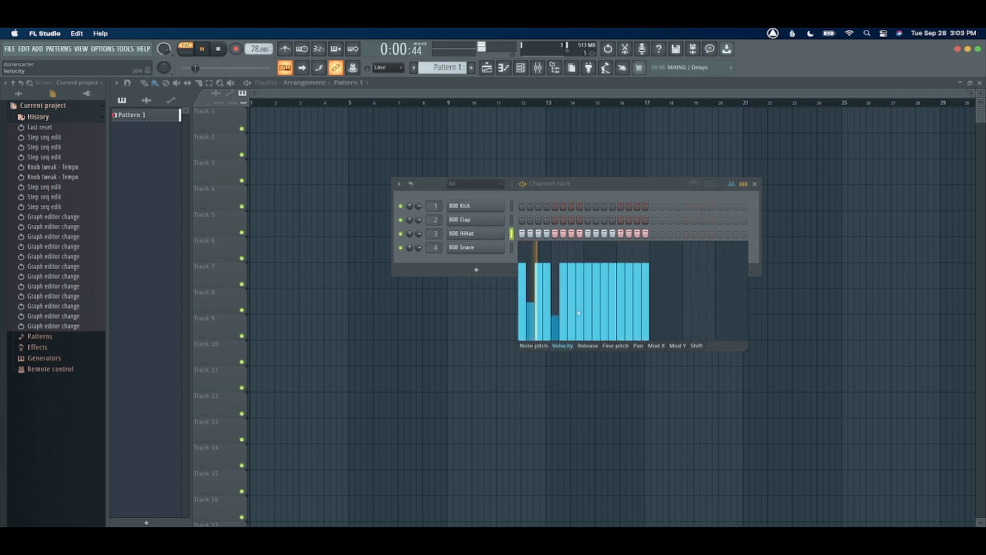
left_click(588, 304)
left_click(629, 297)
left_click(636, 315)
left_click(612, 314)
left_click(604, 312)
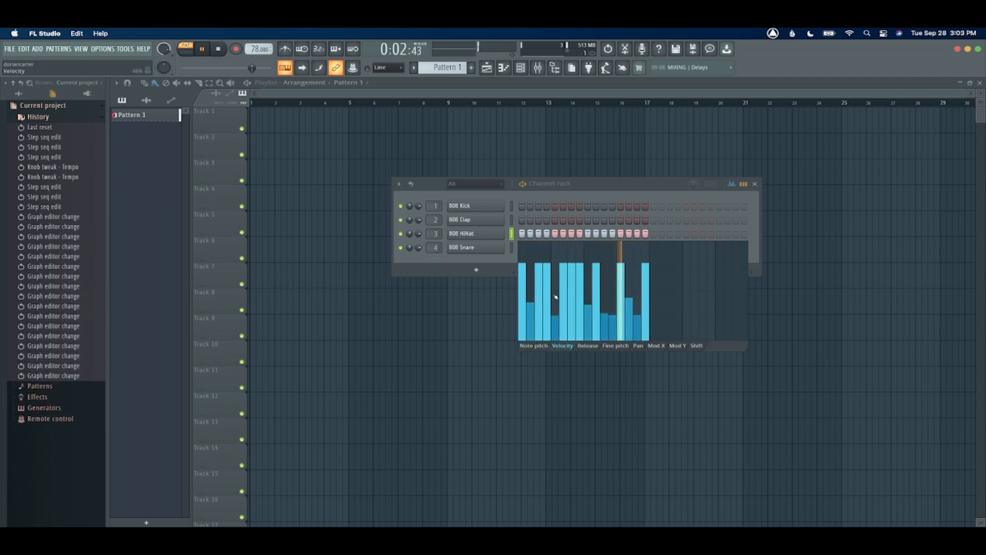
left_click(538, 297)
left_click(631, 314)
- Raise the fine pitch of 808 HiHat step 5 and slightly lower it on steps 11 and 12
left_click(612, 345)
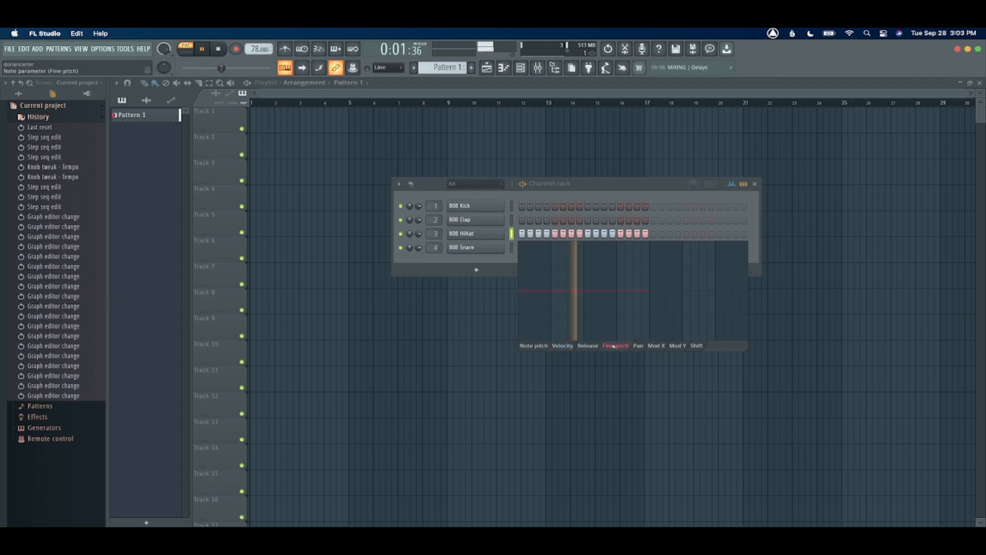
left_click(554, 270)
left_click_drag(604, 296, 612, 296)
- Pan 808 HiHat steps 1, 2, 8, 9, 13 and 16 left and steps 5, 6, 11 and 12 right, and stop playback
left_click(638, 346)
left_click_drag(522, 312, 588, 315)
left_click(580, 313)
left_click(613, 272)
left_click(621, 308)
left_click(645, 265)
left_click(645, 315)
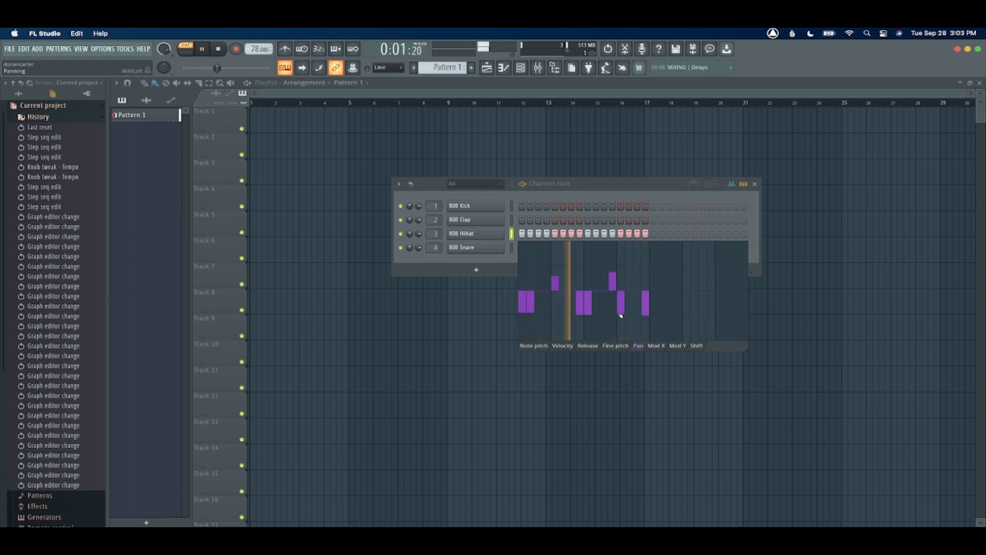
left_click(554, 275)
left_click(563, 269)
left_click(604, 256)
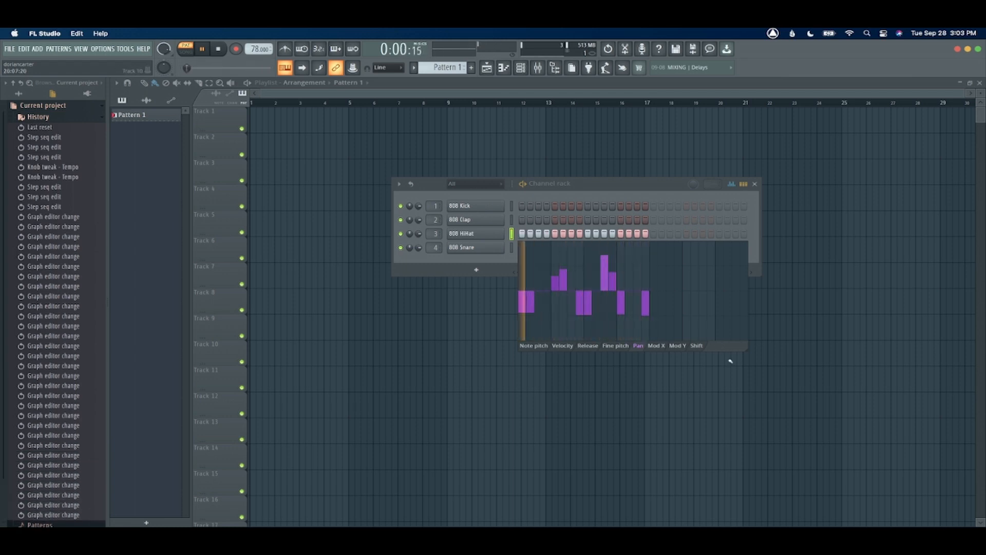
key("space")
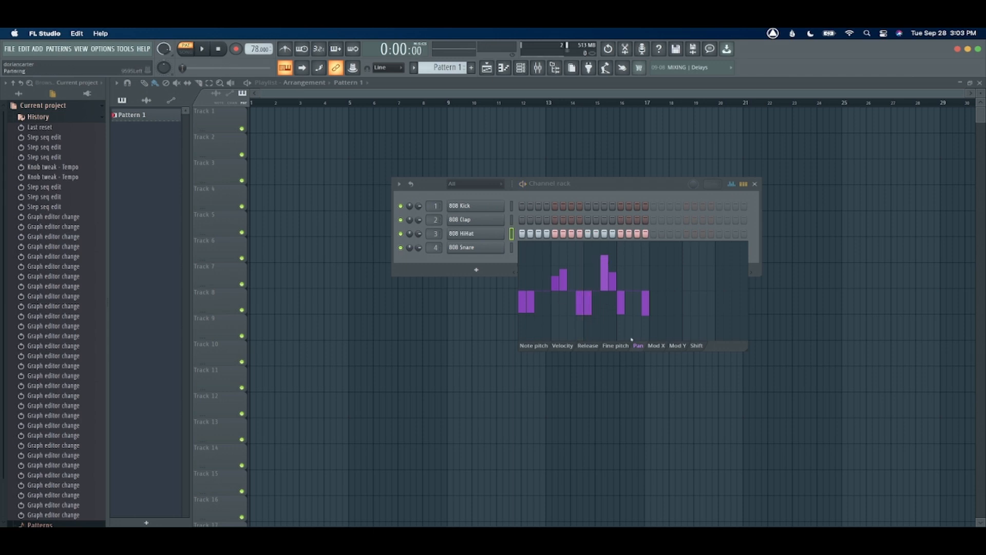
- Try different main swing amounts, including 60%, on the hi-hat pattern during playback, and return the swing to 0%
left_click_drag(702, 194, 704, 195)
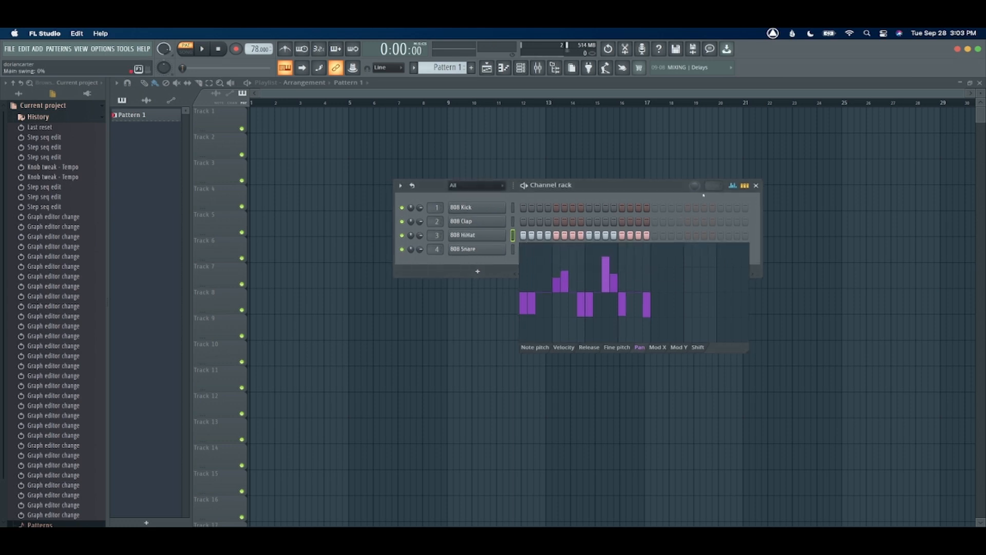
left_click_drag(694, 186, 694, 183)
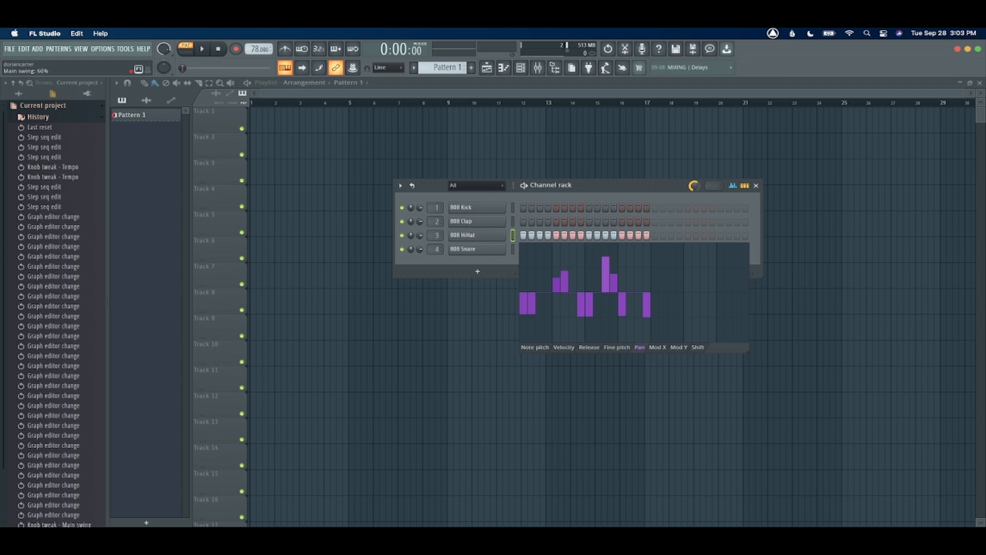
left_click_drag(694, 186, 694, 200)
key("space")
mouse_move(694, 186)
left_mouse_down()
mouse_move(694, 134)
mouse_move(694, 178)
left_mouse_up()
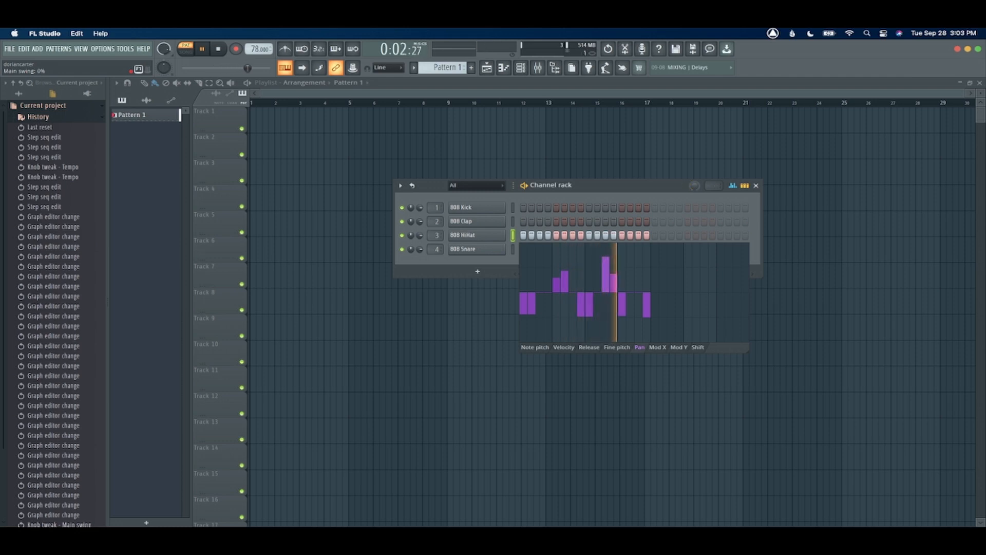
left_click(220, 49)
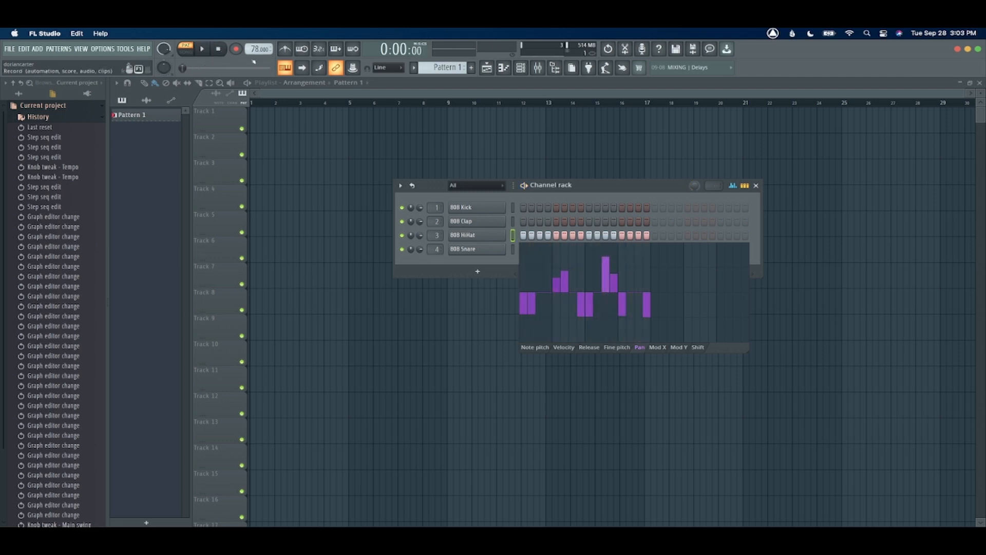
- Examine the time gate, shift and swing controls in the 808 HiHat channel settings and close them
left_click(477, 235)
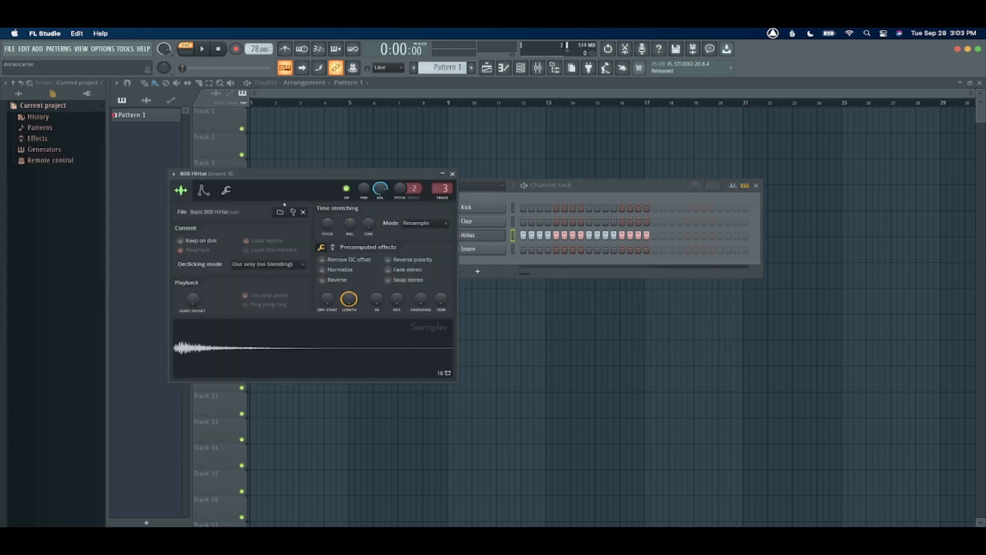
left_click(226, 190)
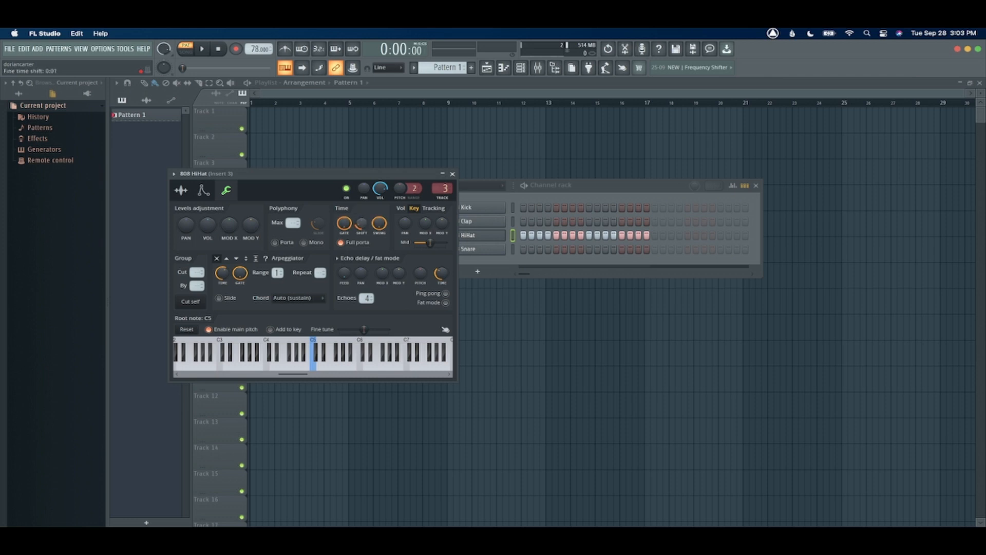
left_click(452, 173)
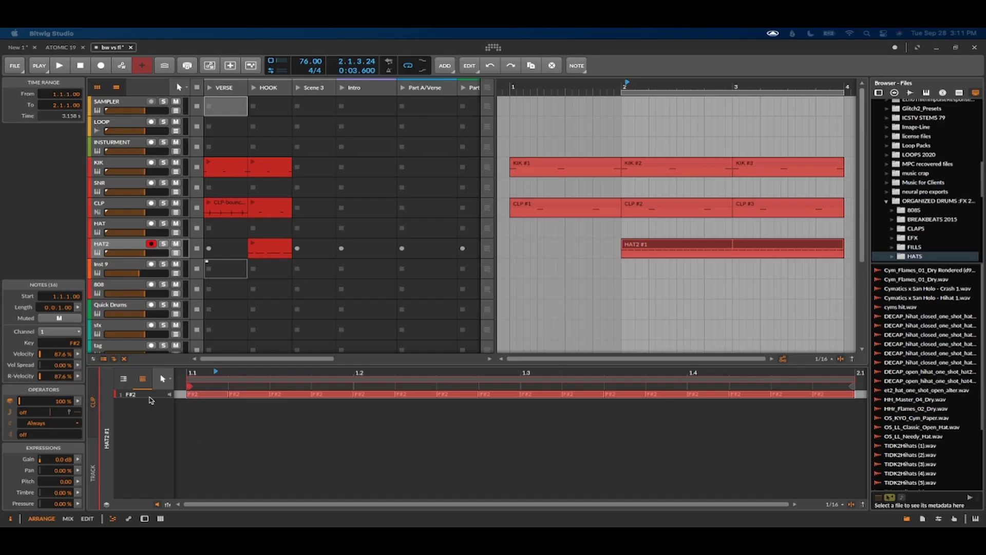
- In Bitwig Studio, slice the first F#2 note of the HAT2 clip in place, play it soloed, and undo the slicing
right_click(192, 396)
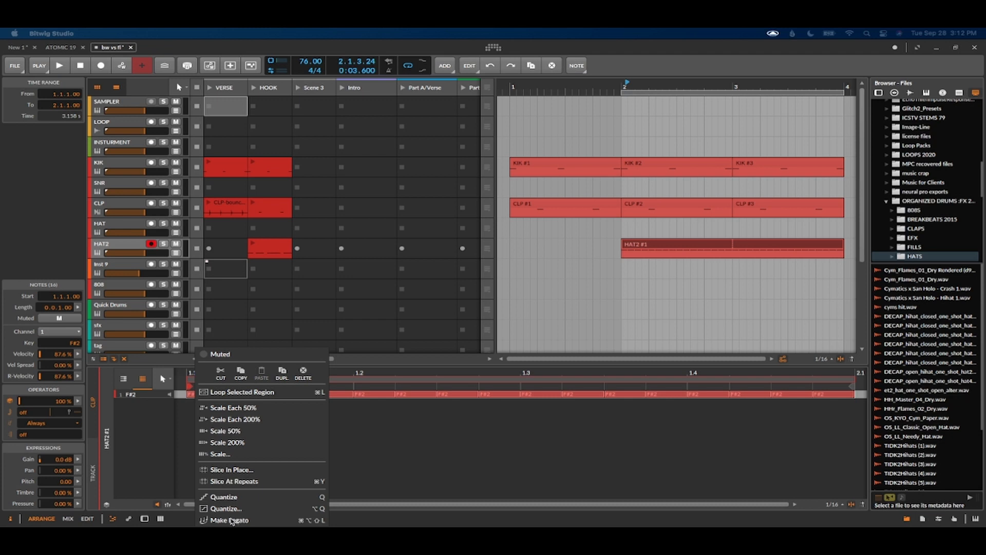
left_click(178, 461)
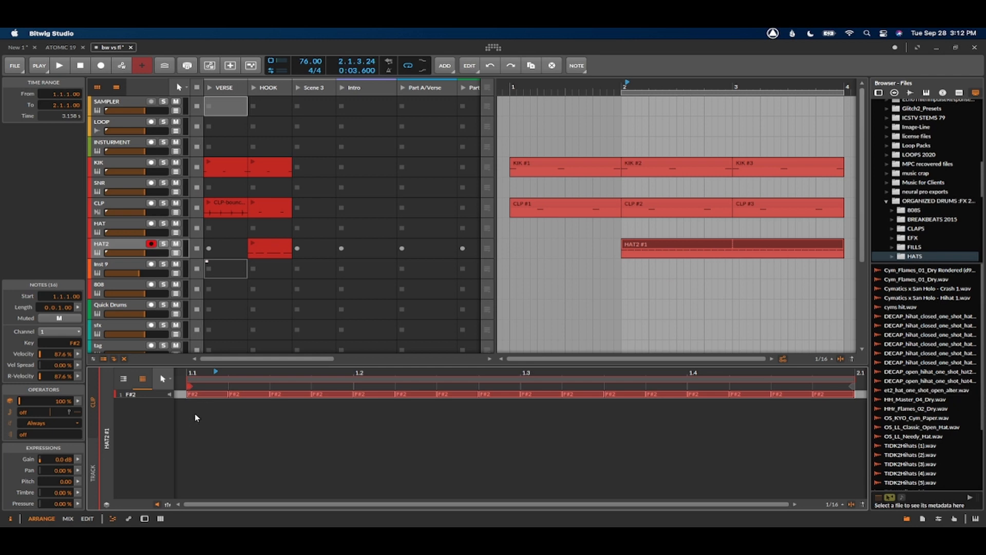
left_click(209, 393)
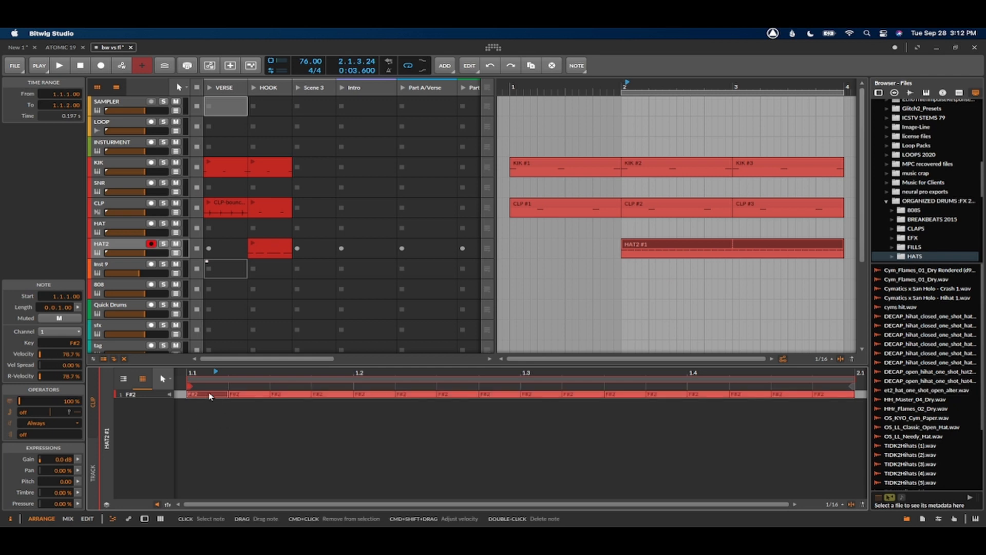
right_click(195, 402)
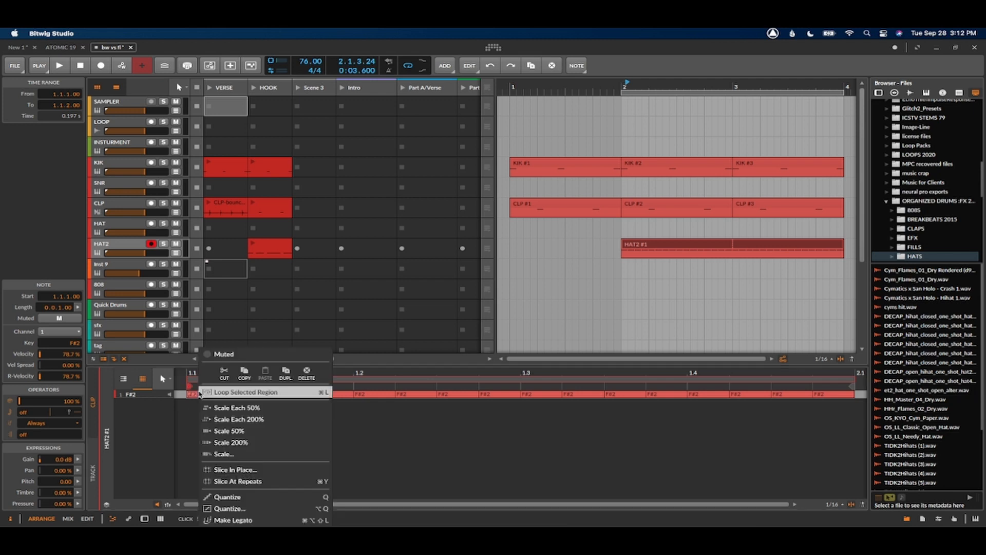
left_click(235, 469)
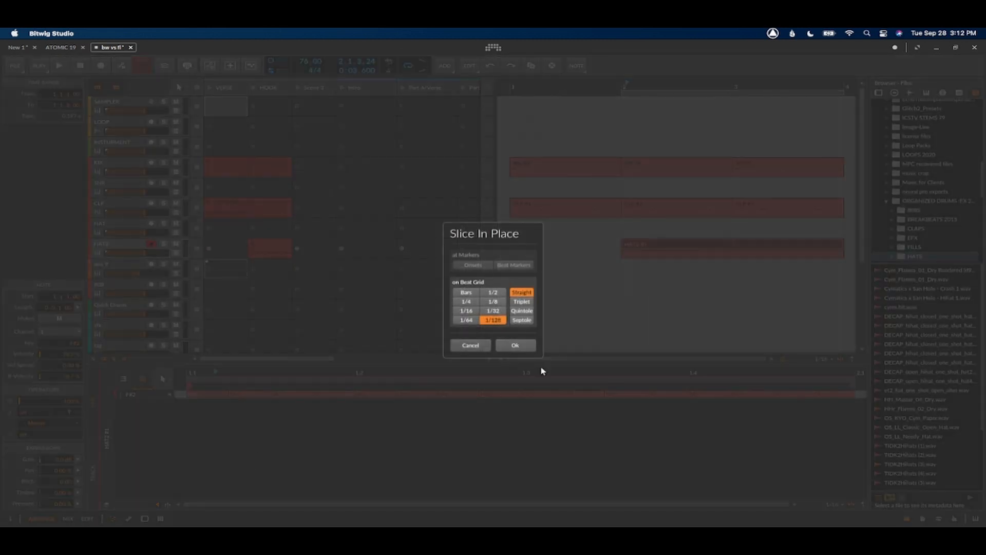
left_click(511, 343)
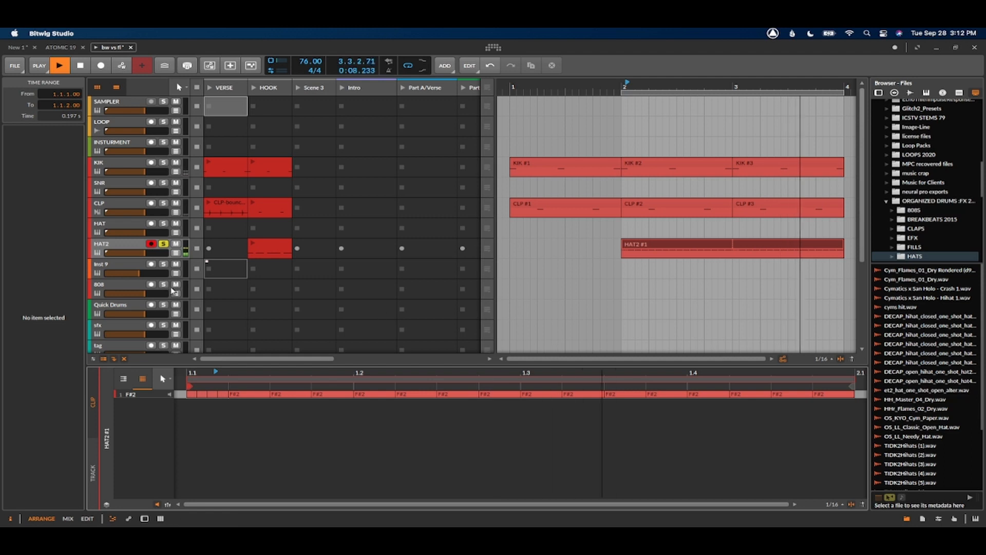
left_click(117, 248)
key("space")
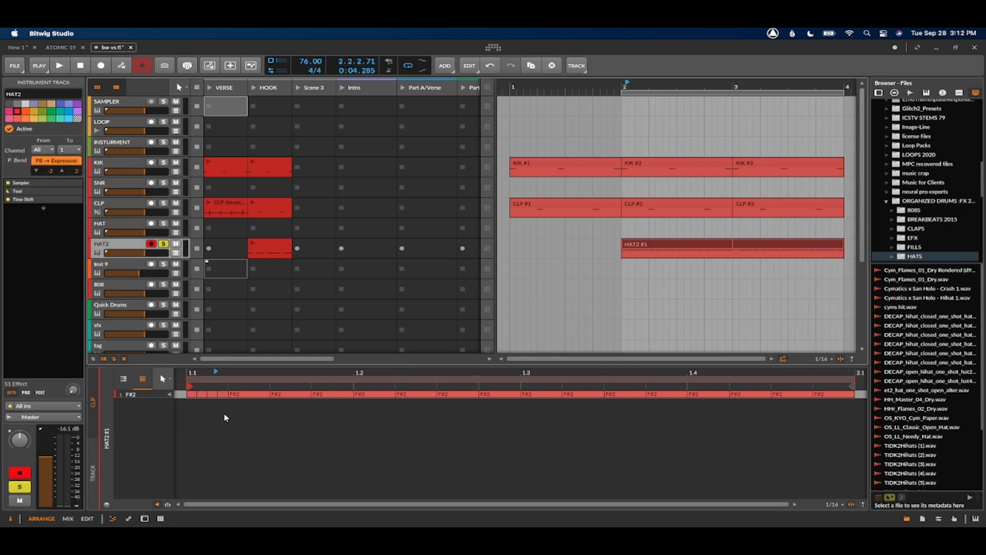
left_click(222, 415)
key("super+z")
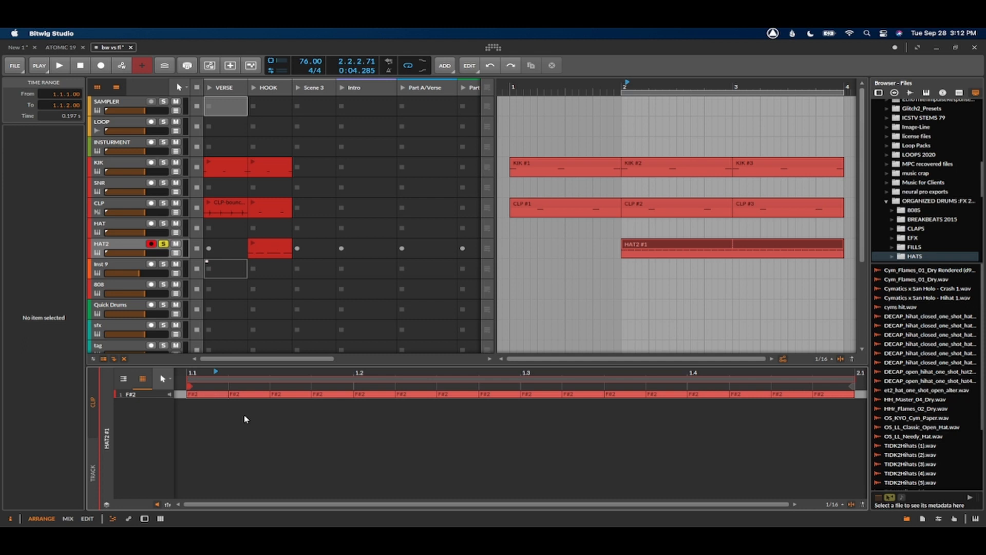
- Set the repeat count of the first F#2 note in the HAT2 clip to 6 and play the roll
left_click(205, 398)
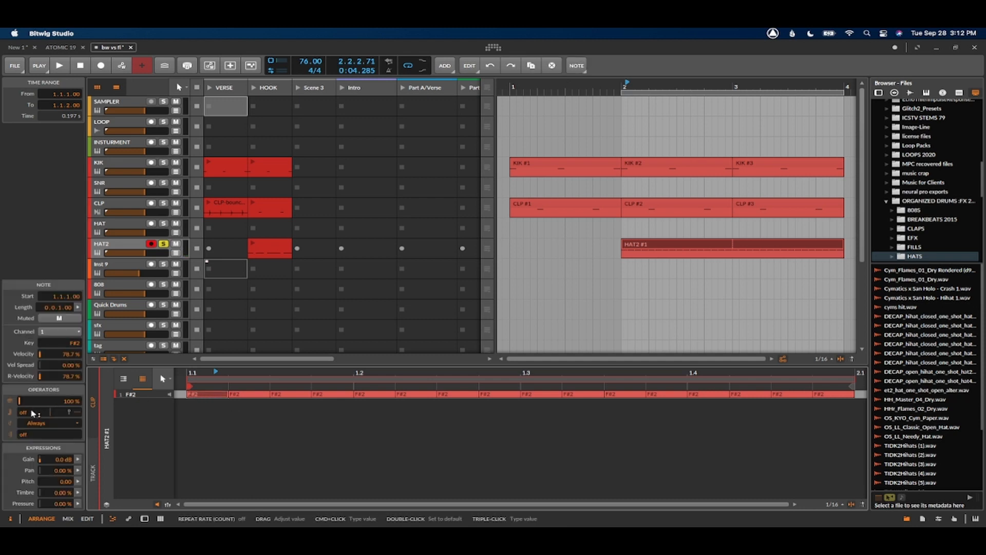
left_click_drag(29, 413, 29, 409)
key("space")
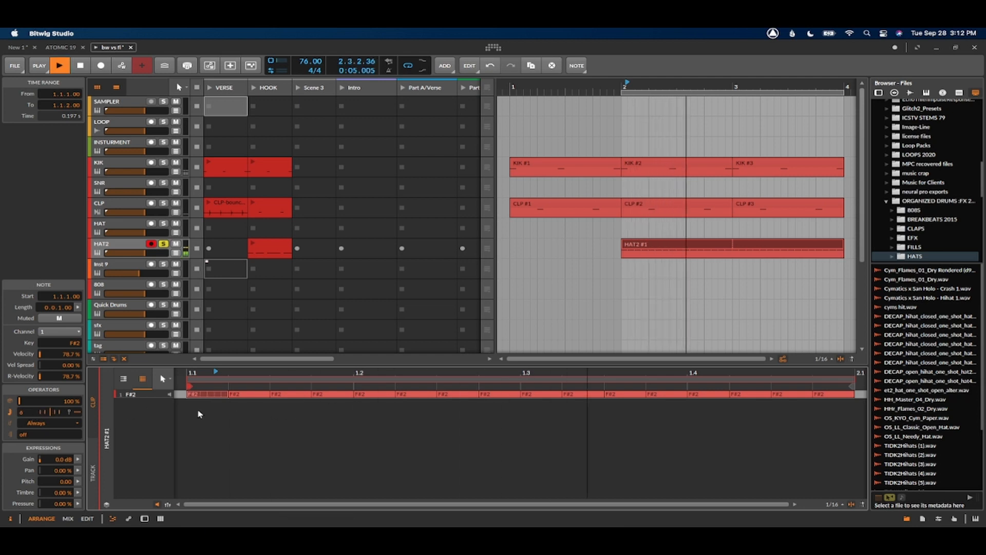
key("space")
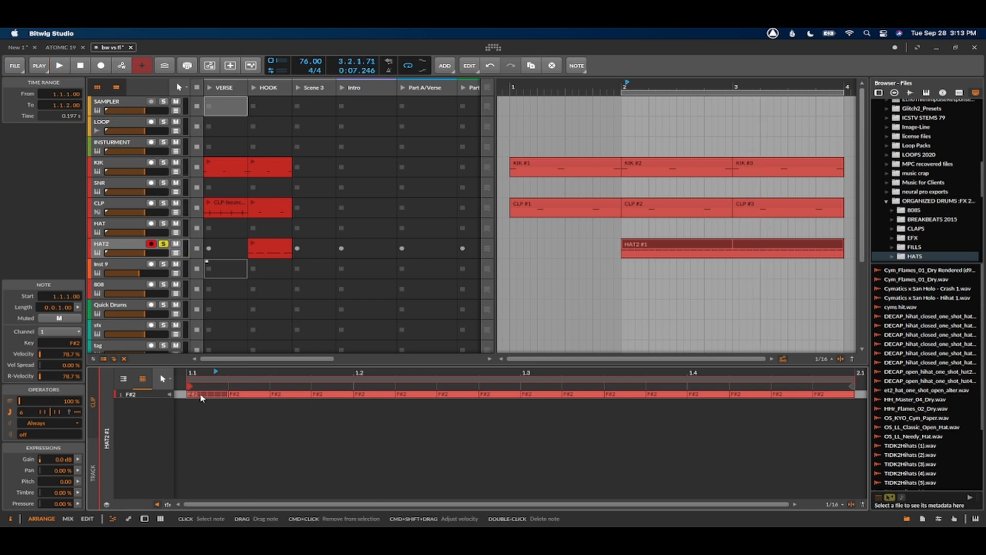
- Set the first F#2 note's recurrence length to 2 and play the clip to hear the alternating roll
left_click(29, 434)
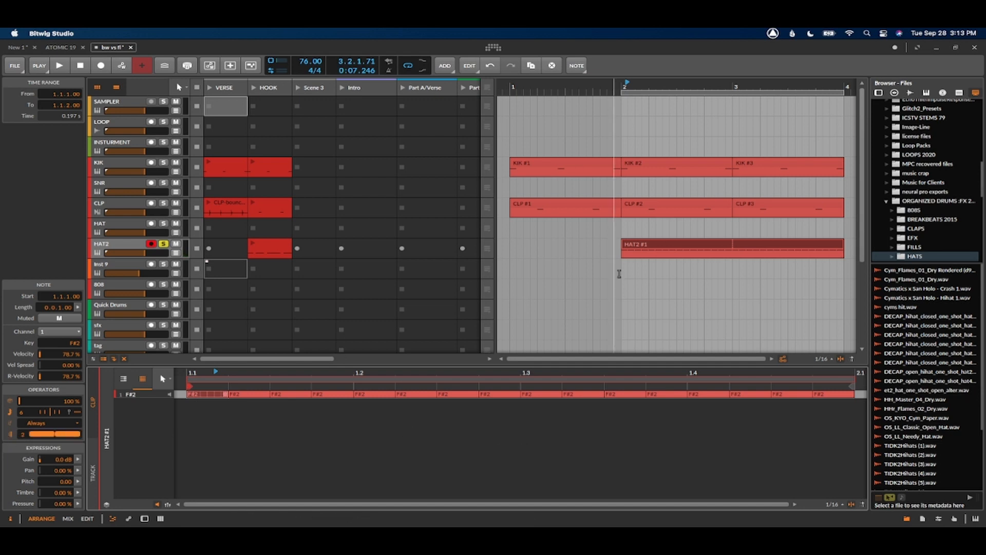
key("space")
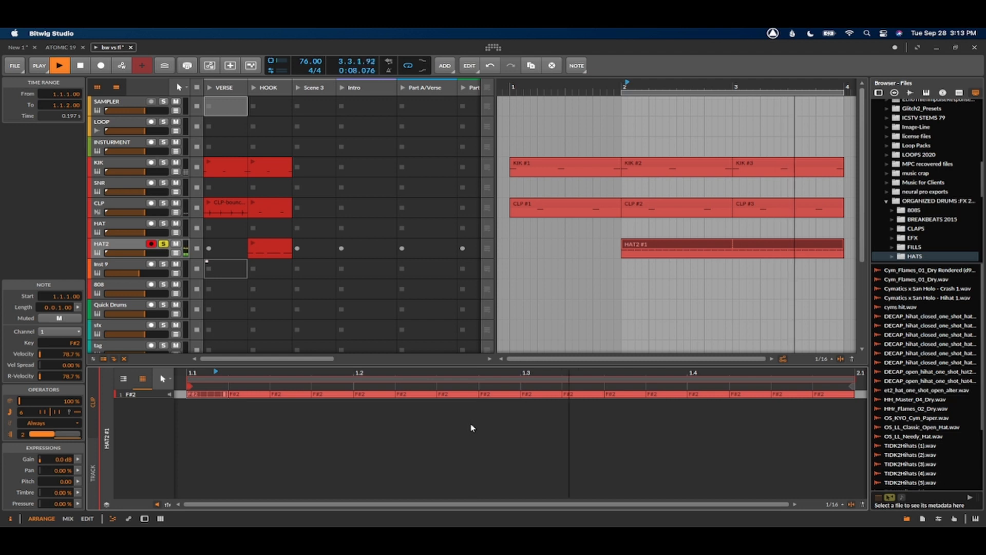
key("space")
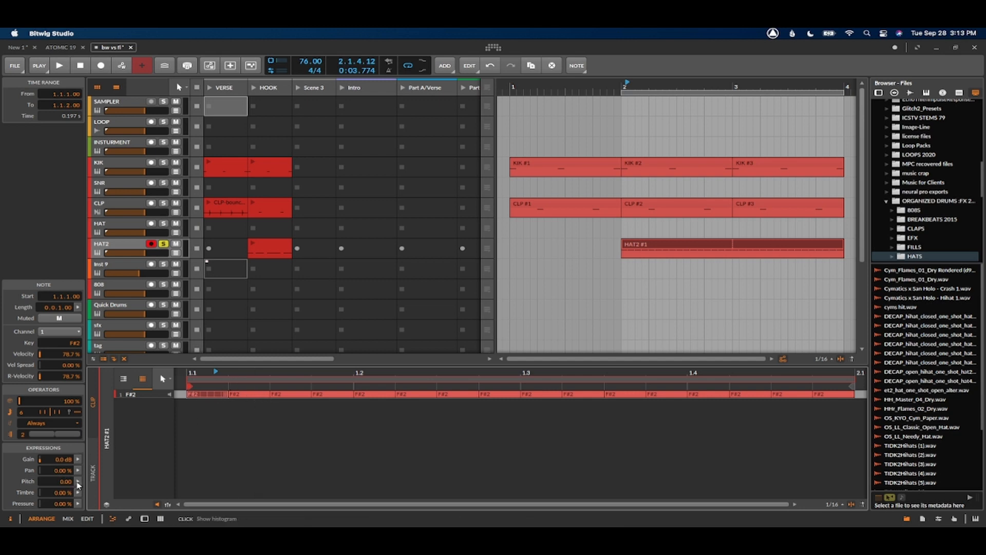
- Select all F#2 notes in the HAT2 clip, randomize their pan with the histogram's Chaos setting, and play the result
double_click(145, 397)
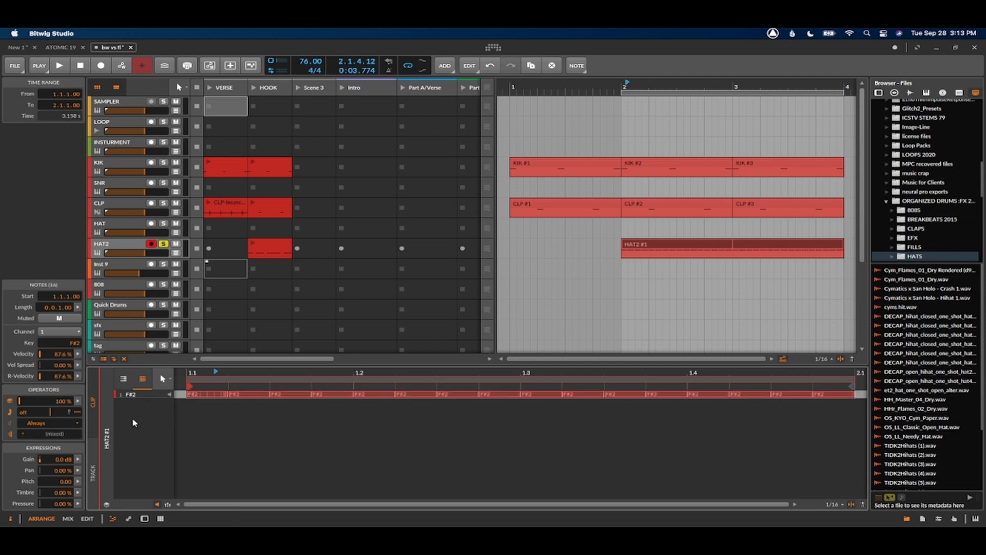
left_click(78, 471)
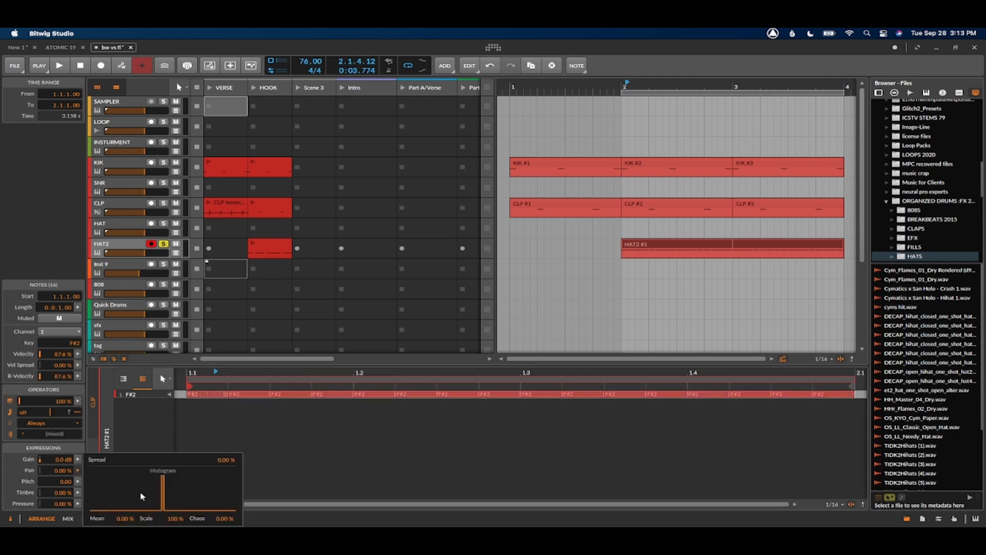
left_click_drag(217, 520, 218, 441)
key("space")
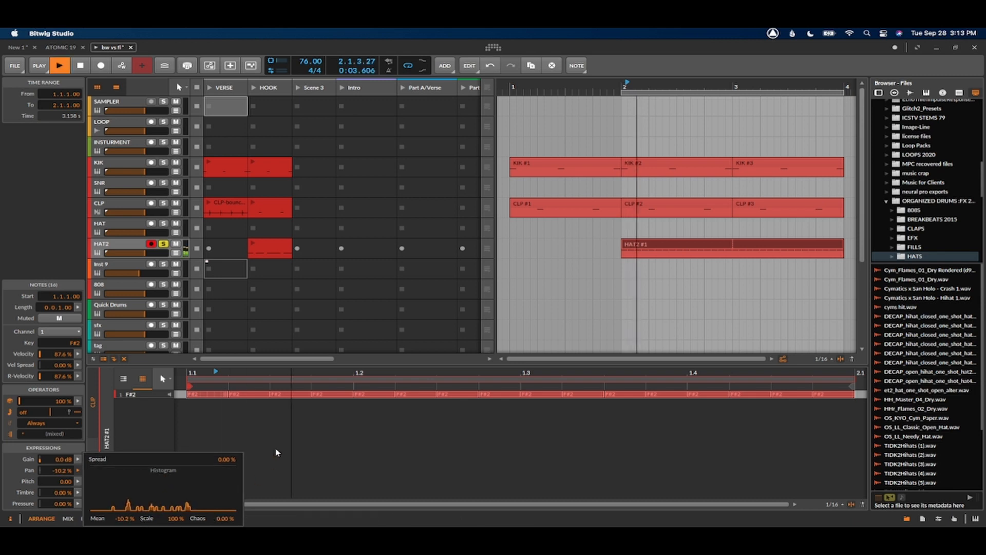
key("space")
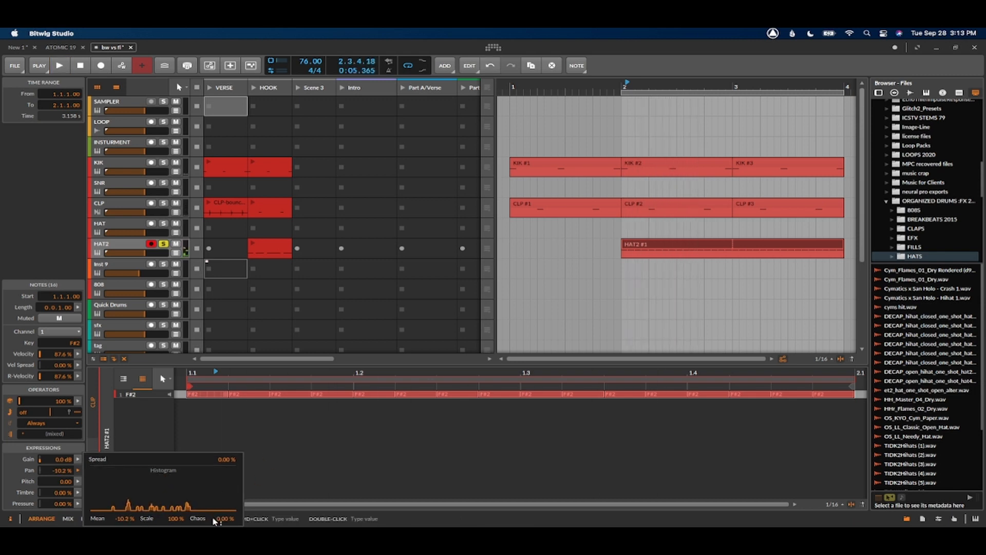
- Randomize the pitch of the selected F#2 notes slightly with the histogram's Chaos setting and play the clip
left_click(77, 482)
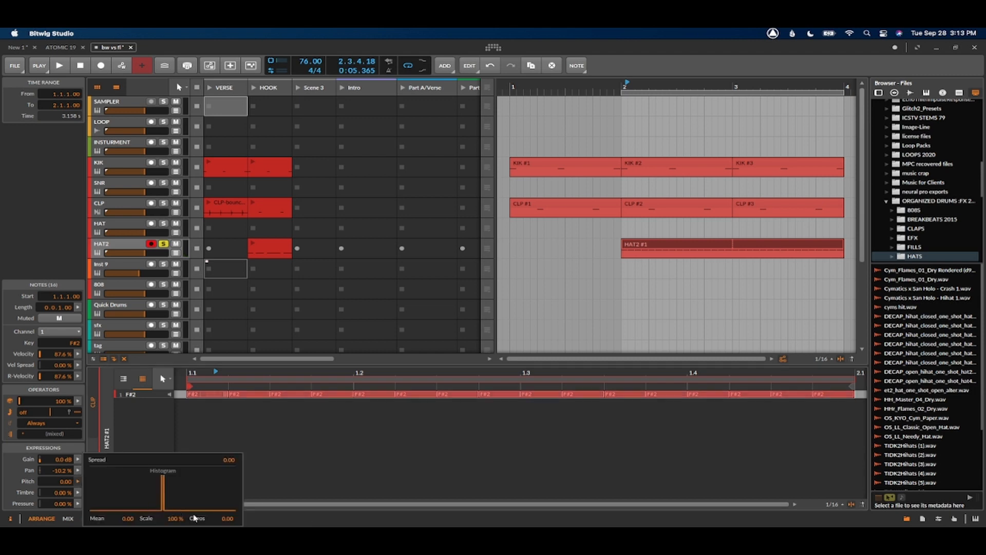
left_click_drag(222, 518, 222, 499)
key("space")
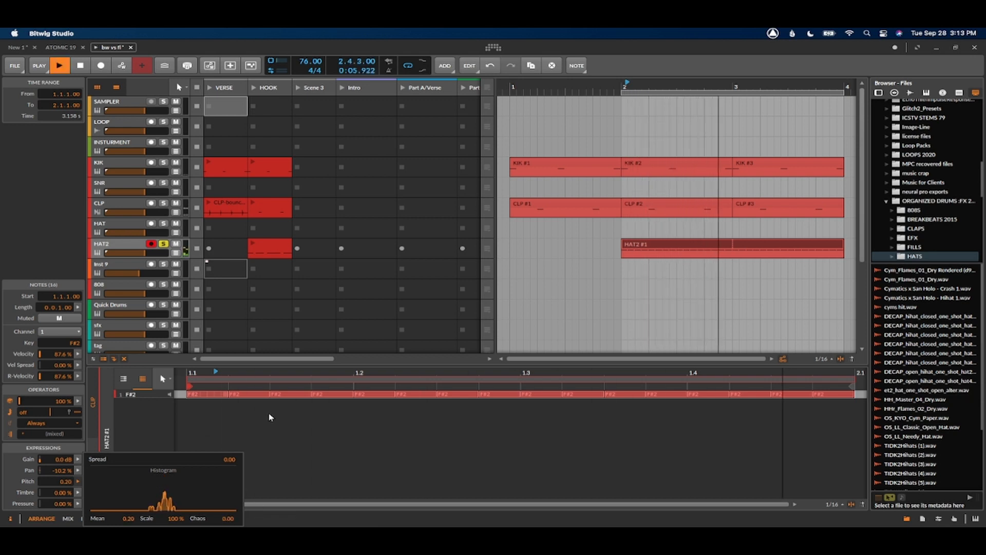
key("space")
- Insert an Arpeggiator note effect before the Sampler in the HAT2 track's device chain
double_click(118, 246)
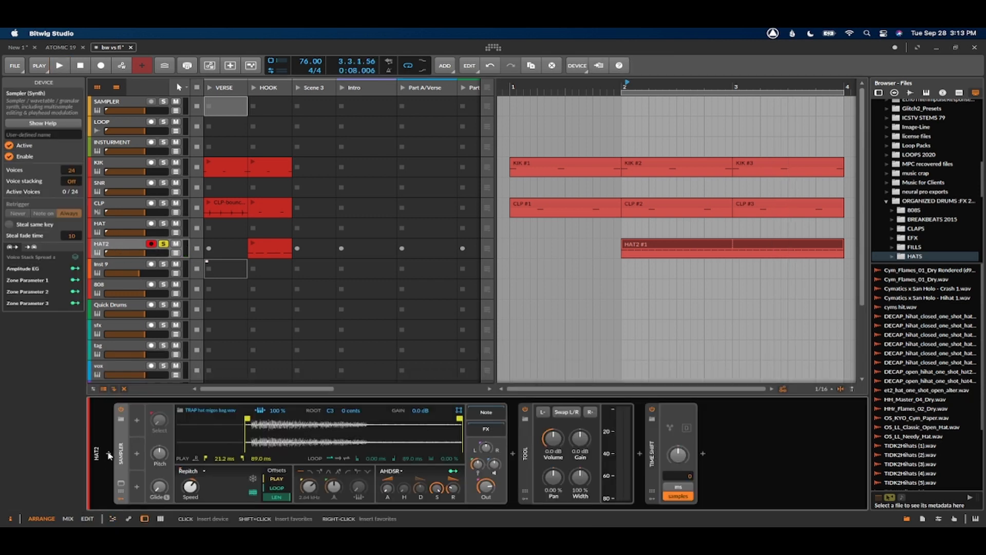
left_click(108, 454)
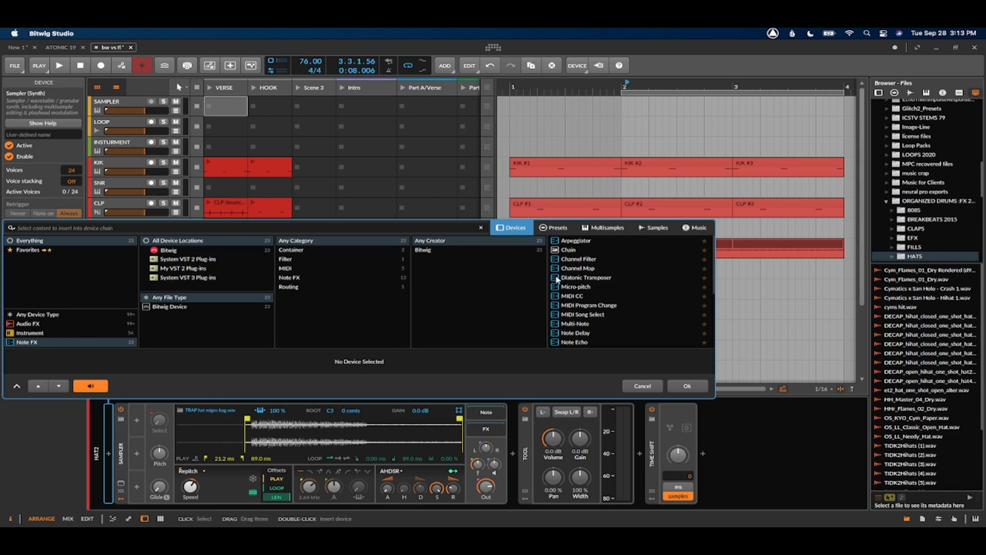
left_click(579, 242)
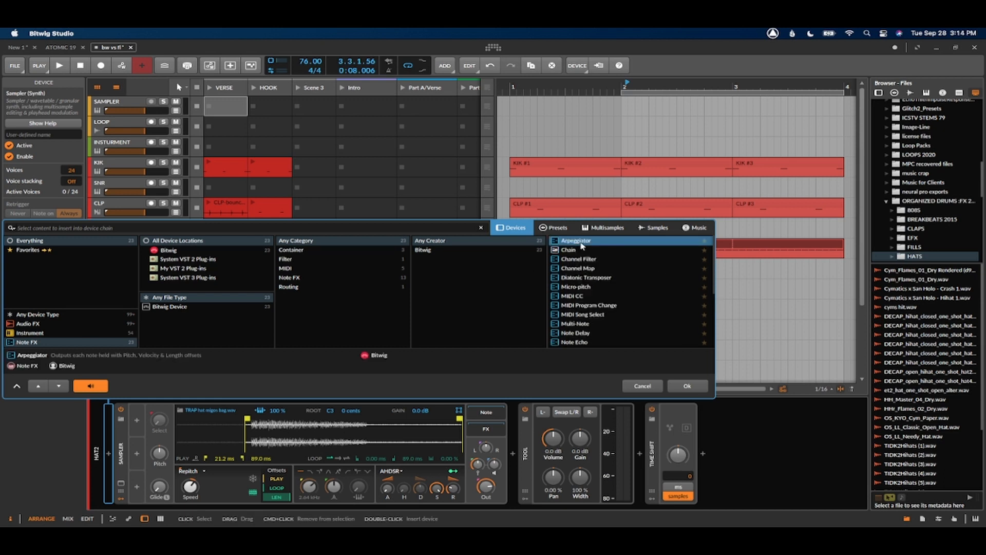
double_click(581, 245)
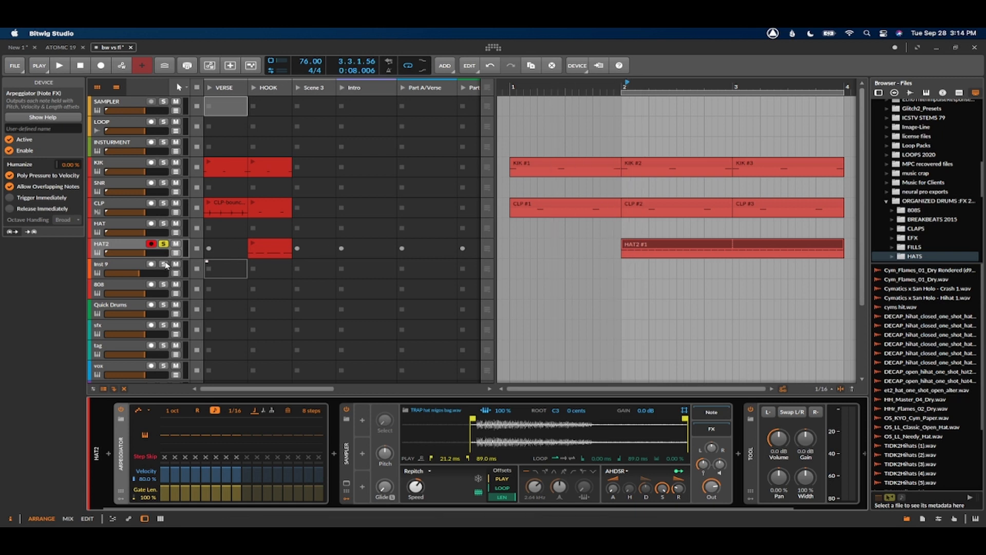
- Turn off repeats and recurrence on the HAT2 clip's first F#2 note and lengthen it to the end of the bar at 2.1
double_click(656, 249)
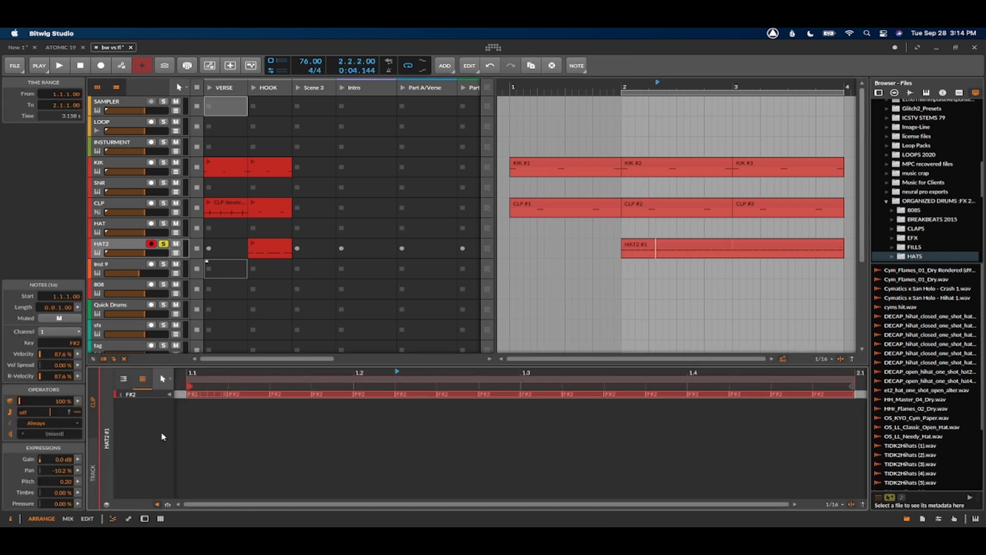
left_click(220, 395)
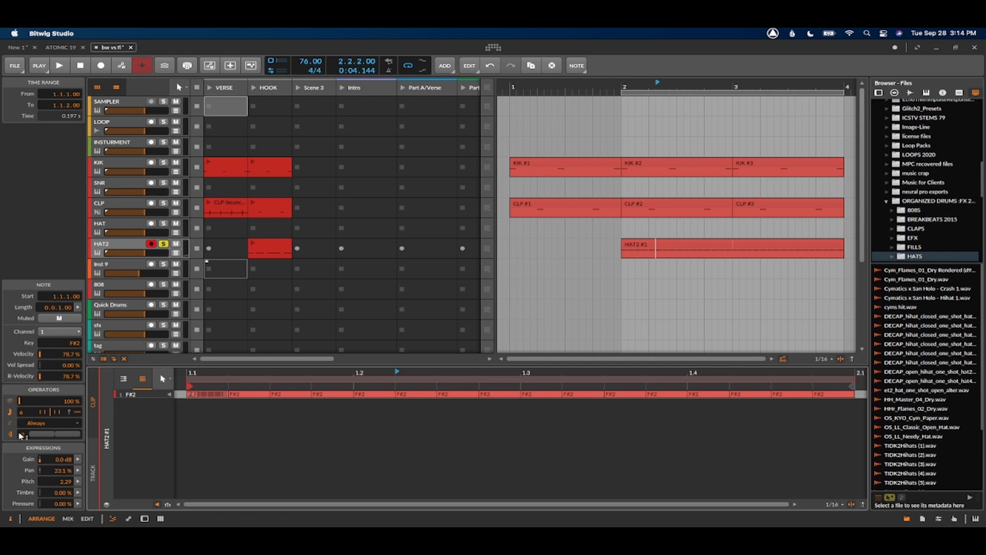
double_click(27, 412)
double_click(25, 434)
left_click_drag(227, 394, 853, 378)
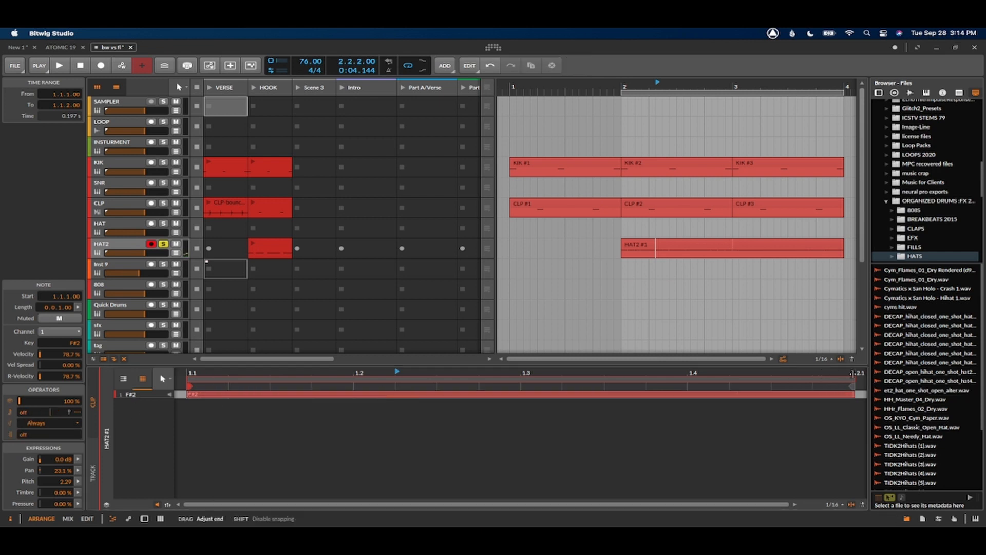
- Play HAT2 from bar 2 while shaping varied velocities and gate lengths across the Arpeggiator's eight steps
double_click(109, 241)
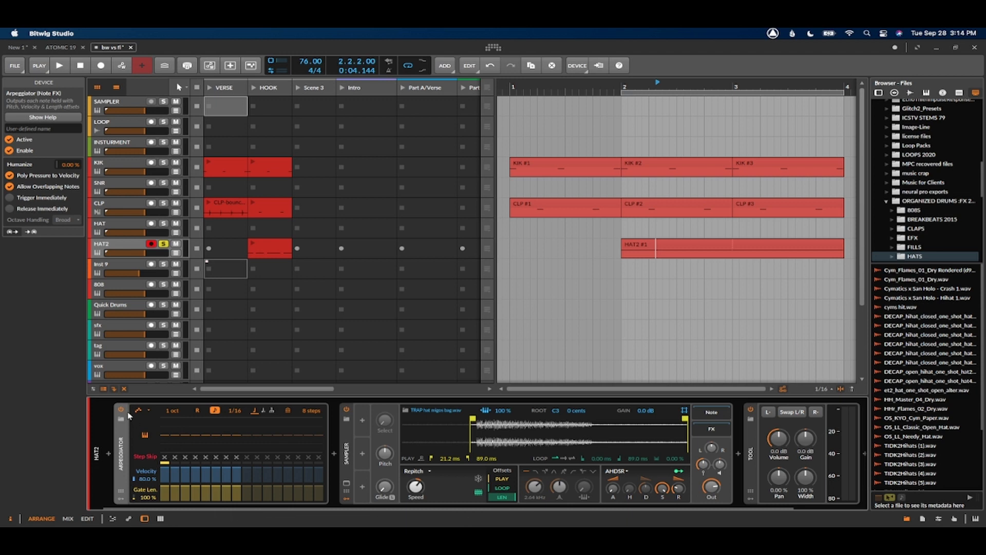
left_click(625, 247)
key("space")
mouse_move(216, 469)
left_mouse_down()
mouse_move(217, 479)
mouse_move(237, 475)
left_mouse_up()
mouse_move(175, 469)
left_mouse_down()
mouse_move(176, 496)
mouse_move(236, 498)
mouse_move(224, 496)
left_mouse_up()
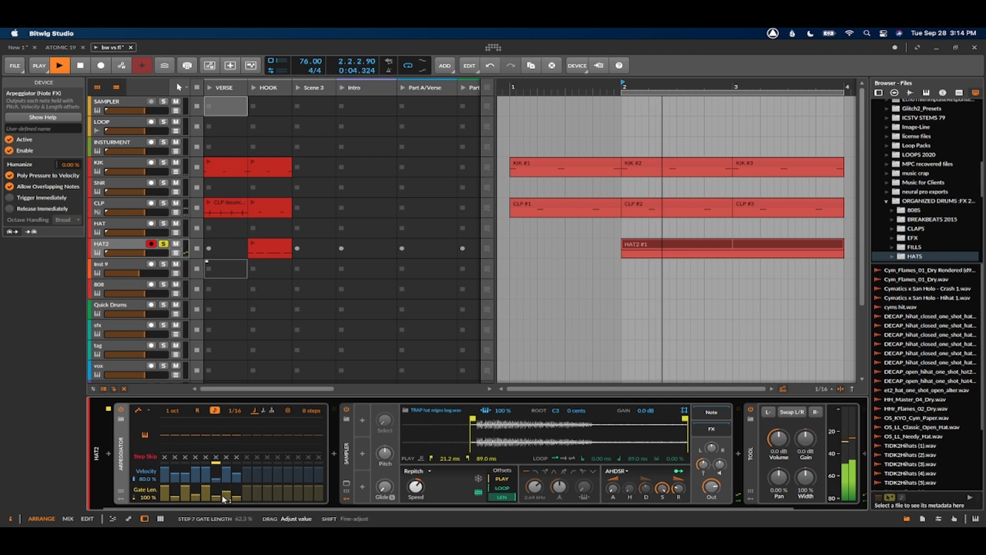
key("space")
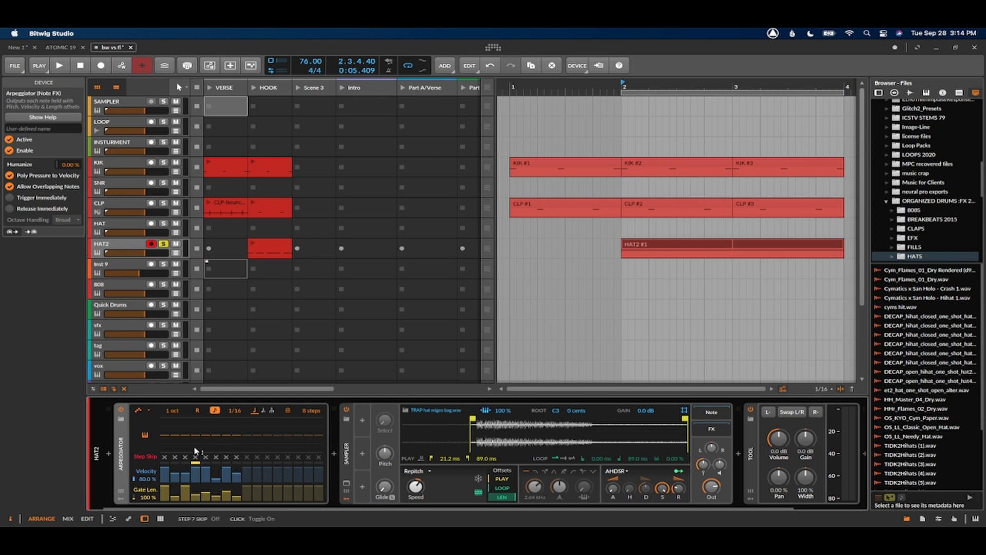
left_click(175, 478)
left_click_drag(195, 475, 208, 476)
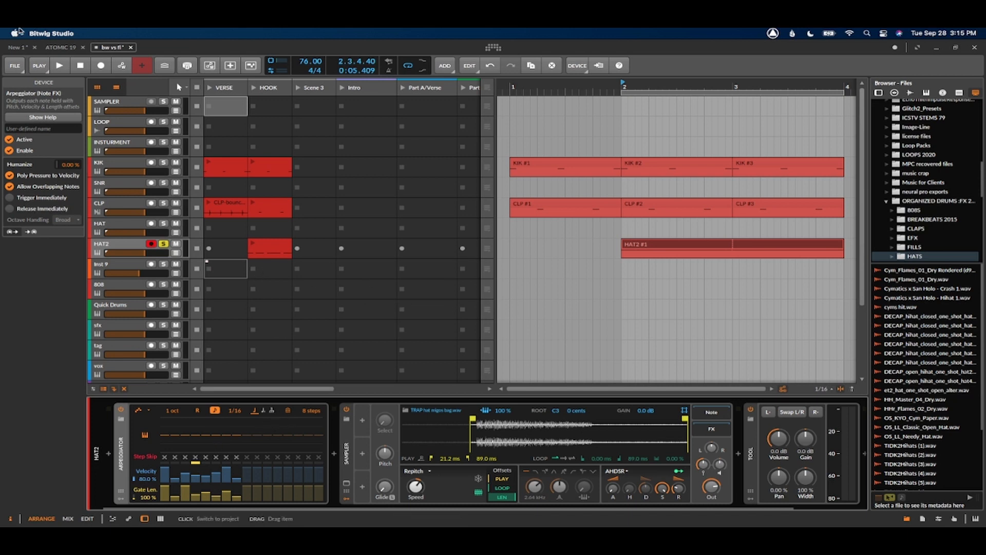
- Enable the global groove and set its shuffle amount to 46% at the 1/16 rate while the hats play
left_click(41, 66)
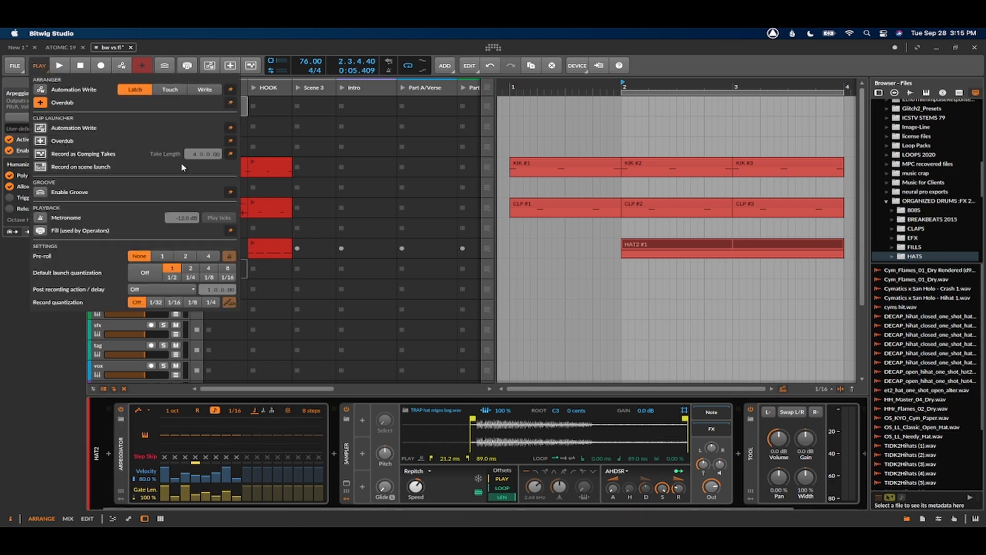
left_click(40, 197)
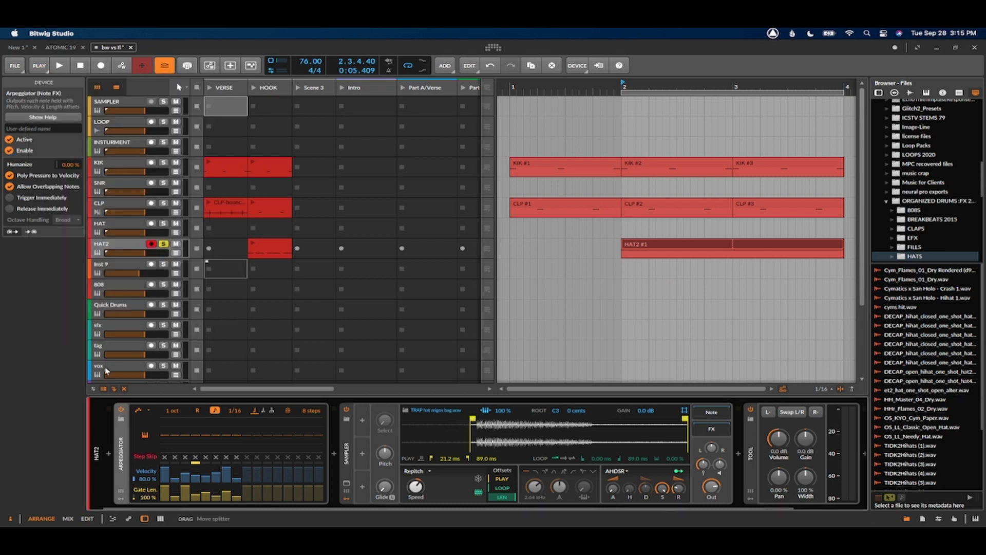
key("space")
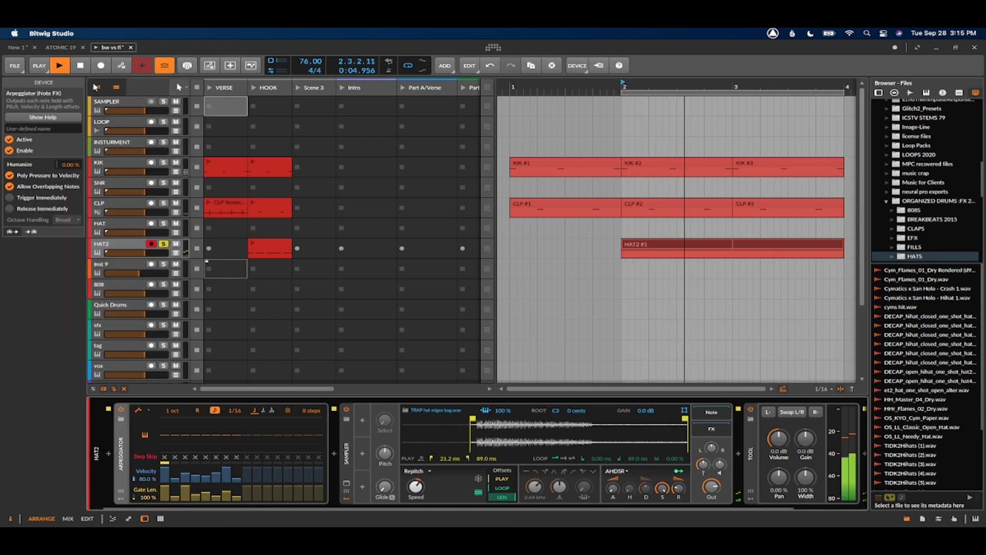
left_click(39, 65)
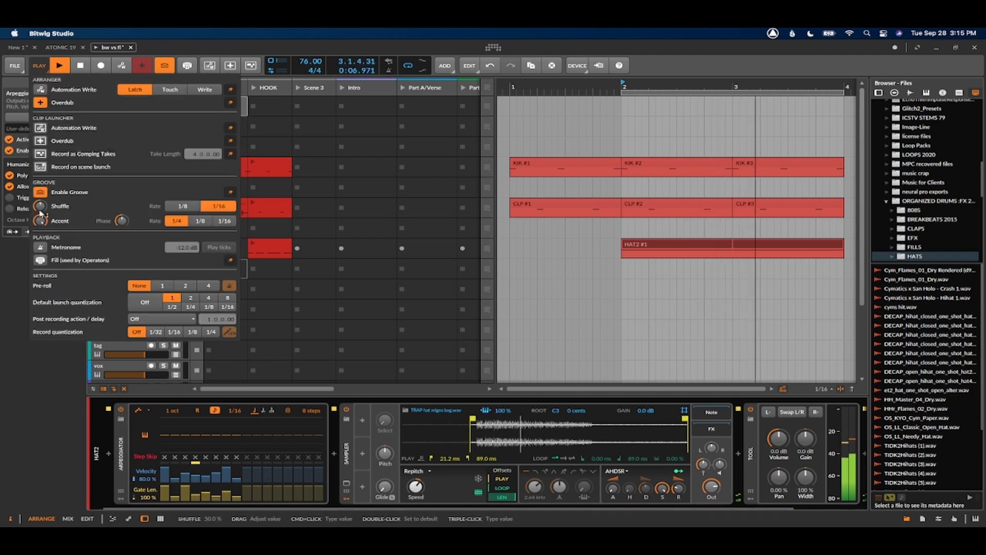
mouse_move(41, 206)
left_mouse_down()
mouse_move(40, 180)
mouse_move(40, 210)
left_mouse_up()
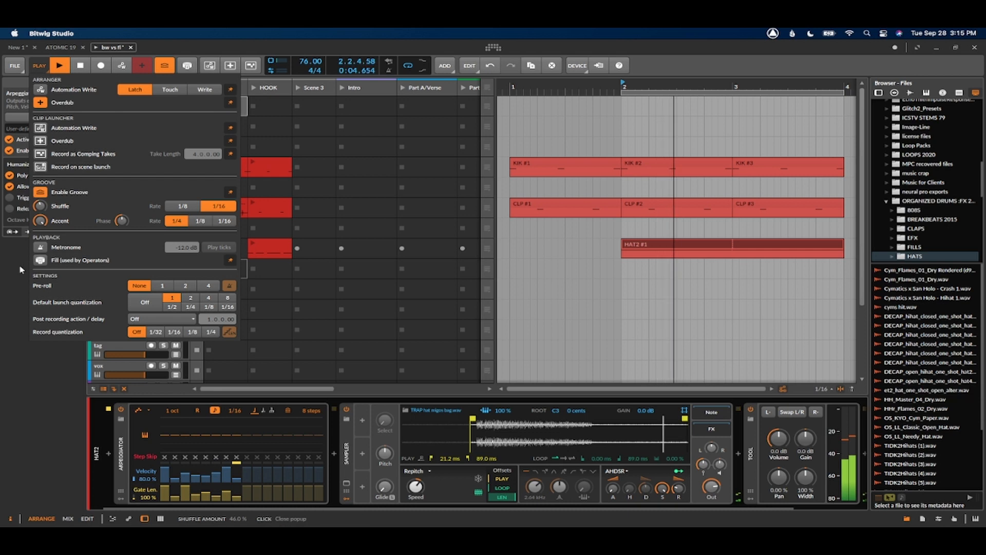
left_click(248, 419)
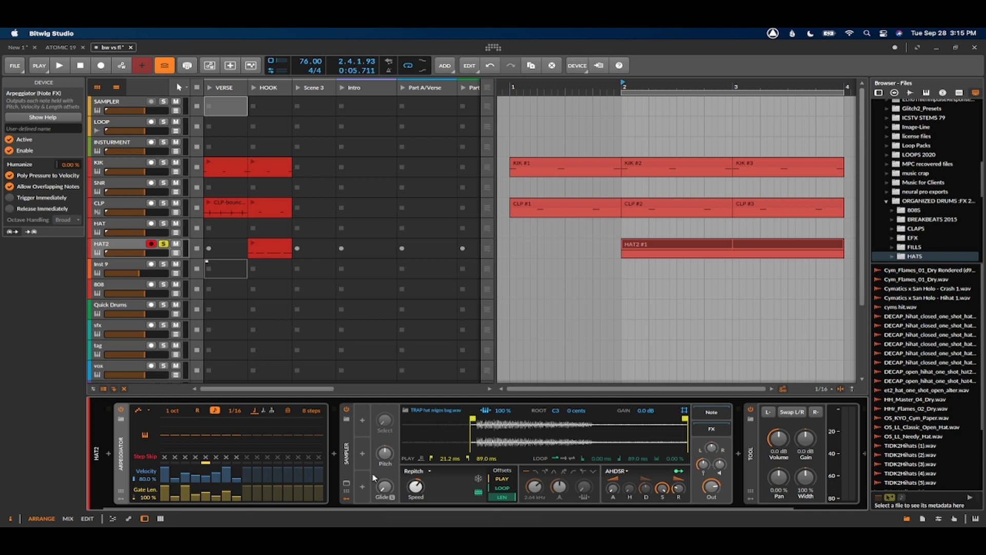
- Add a Classic LFO modulator to the HAT2 Sampler and switch its timebase to beats
left_click(363, 487)
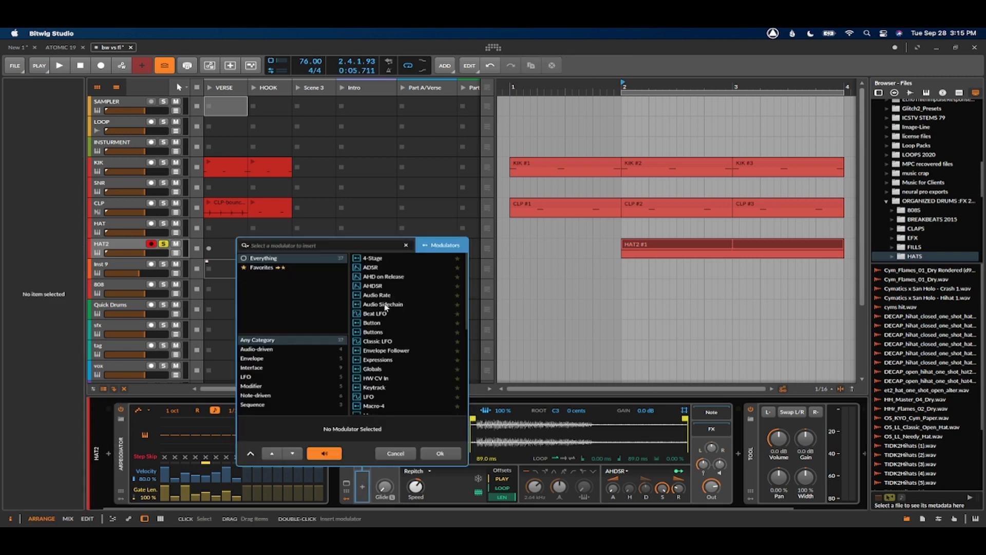
double_click(397, 339)
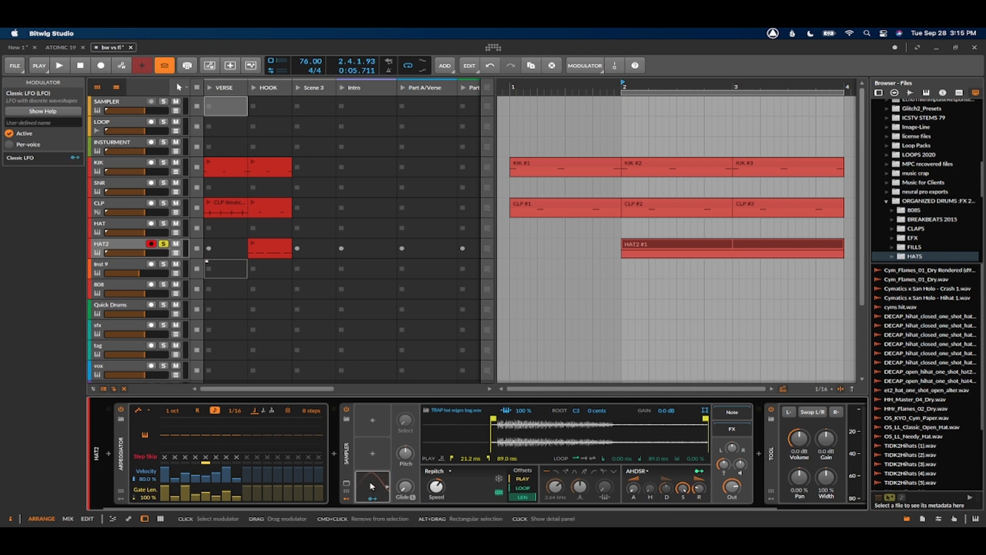
left_click(385, 486)
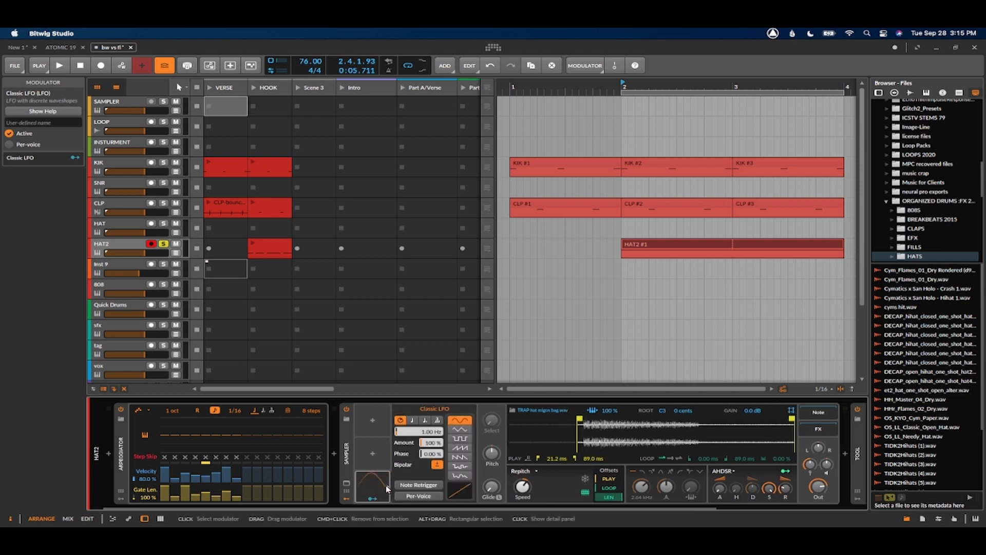
left_click(411, 420)
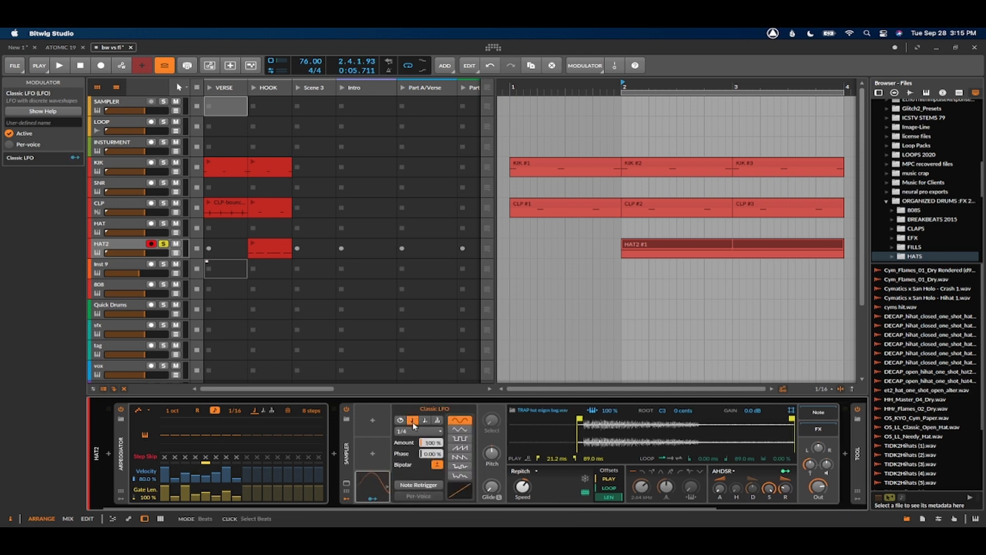
- Map the Classic LFO to the Sampler's Pitch with a depth of +18.80 and set the LFO rate to 1/8
left_click(377, 499)
left_click_drag(493, 456, 493, 405)
left_click(373, 496)
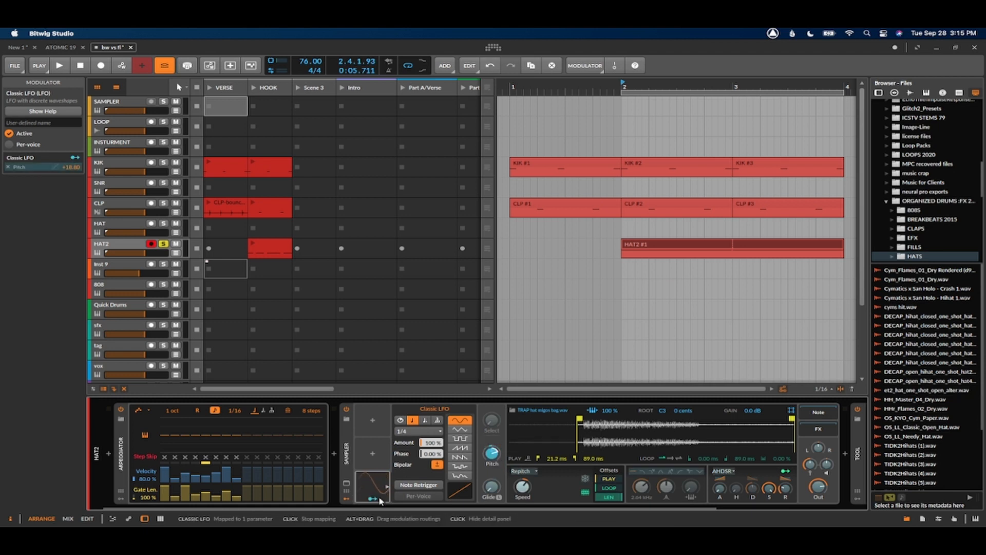
left_click(414, 433)
left_click(416, 394)
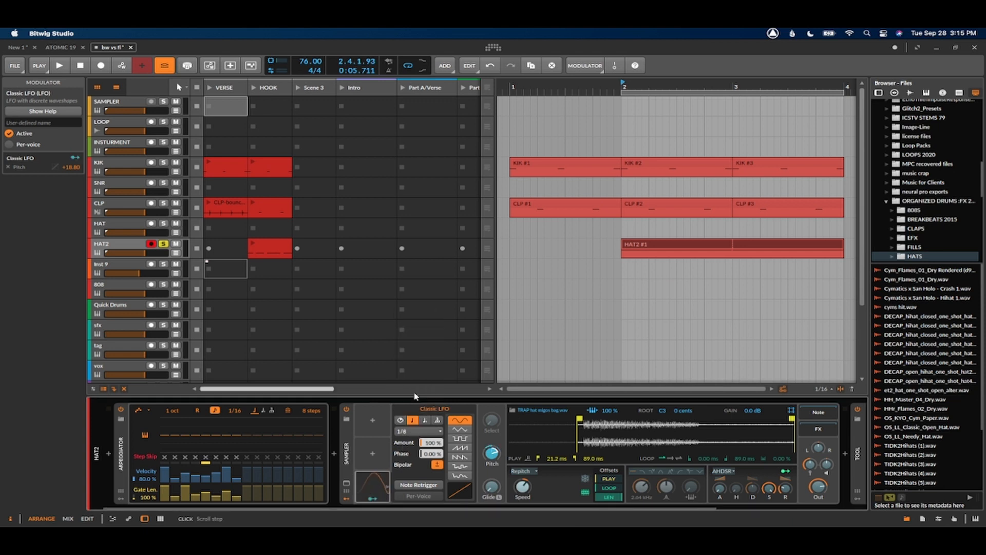
- Play HAT2 to hear the LFO pitch modulation and examine the LFO's mapping to the Sampler's Pitch
key("space")
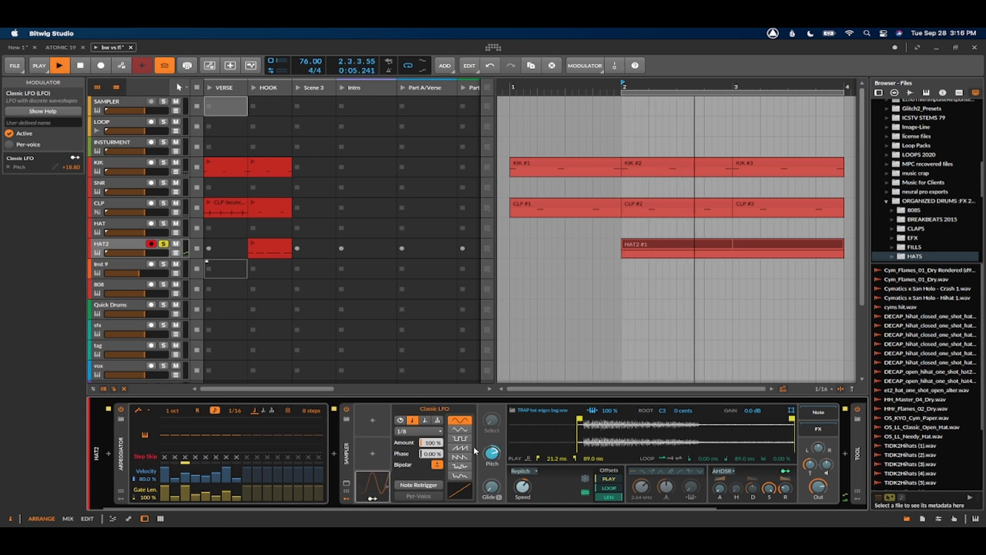
left_click(372, 499)
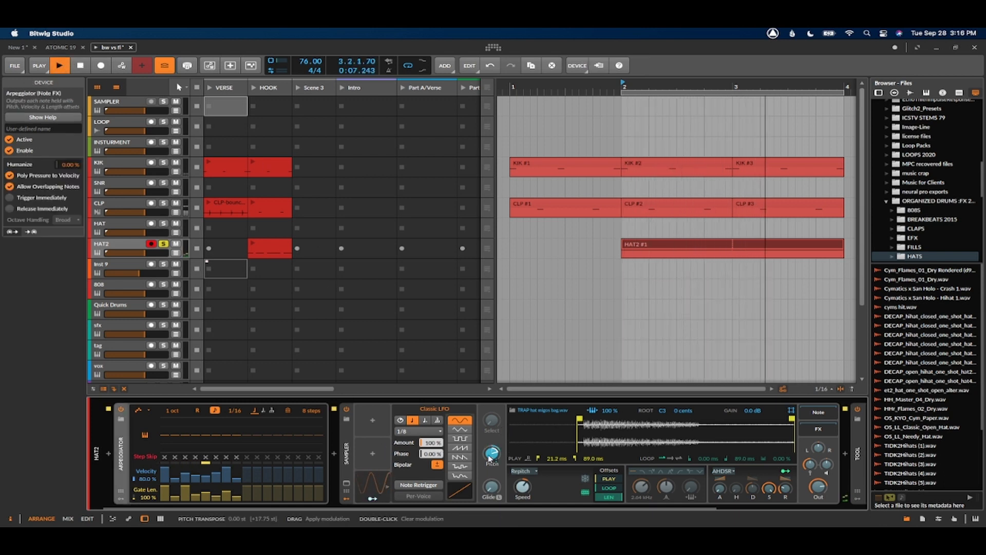
left_click(384, 466)
left_click(373, 498)
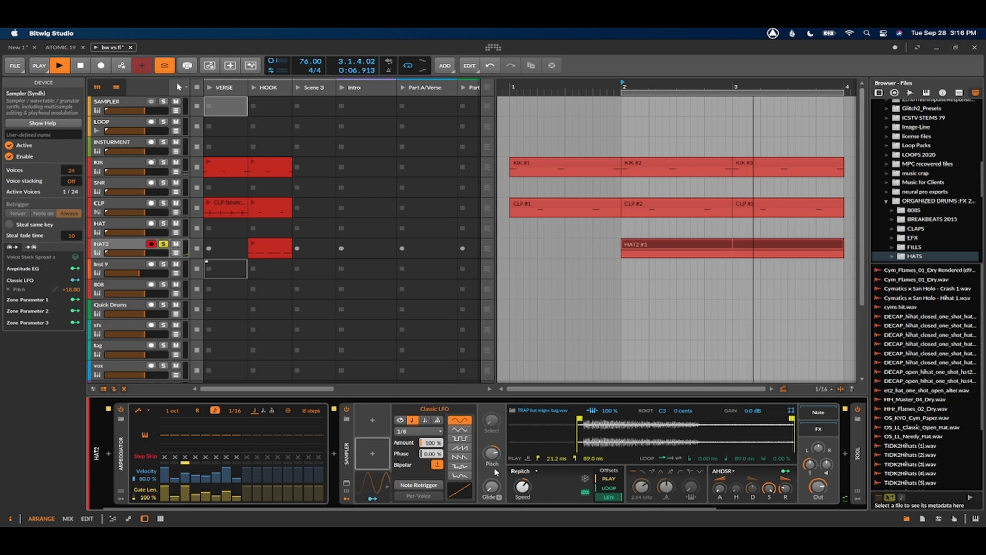
key("space")
scroll(397, 450, "right", 5)
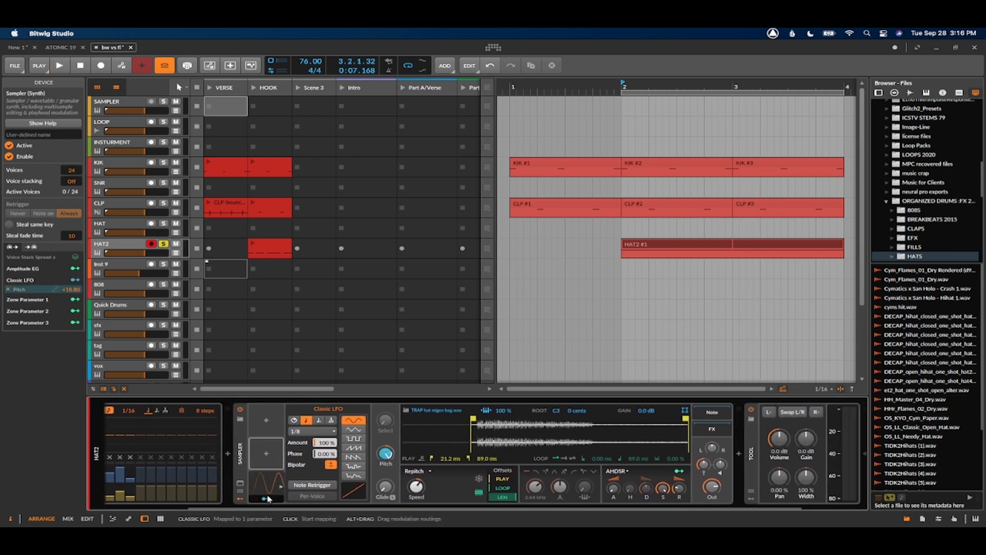
scroll(236, 427, "left", 5)
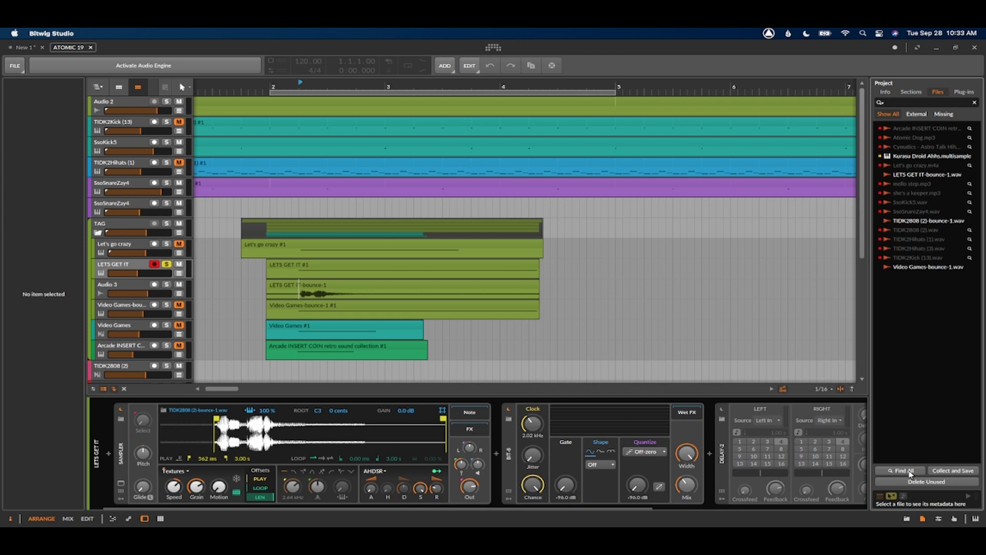
- Start locating all missing project files and browse the folders on the EXT MUSIC drive, leaving without choosing one
left_click(903, 470)
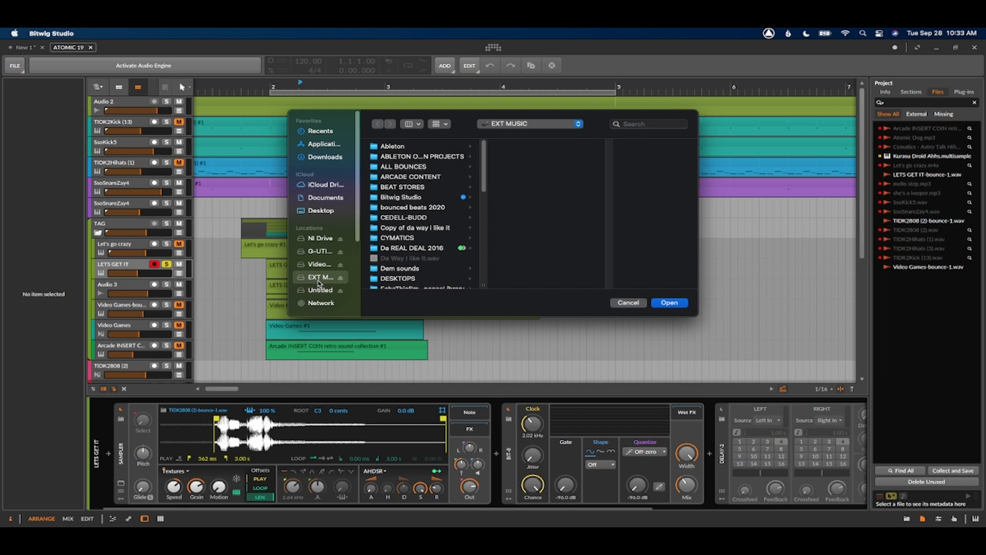
scroll(478, 241, "down", 10)
scroll(416, 235, "up", 10)
scroll(411, 180, "down", 10)
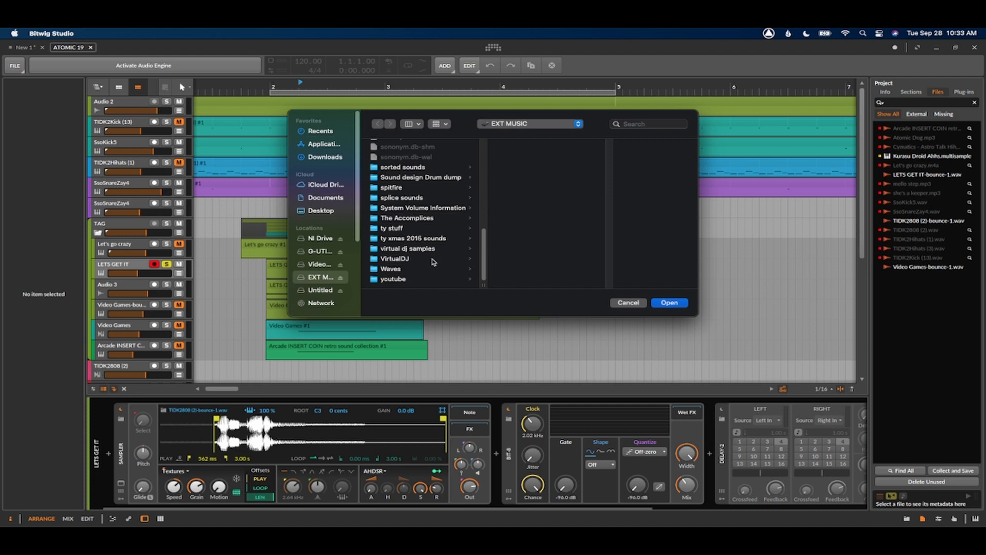
left_click(627, 302)
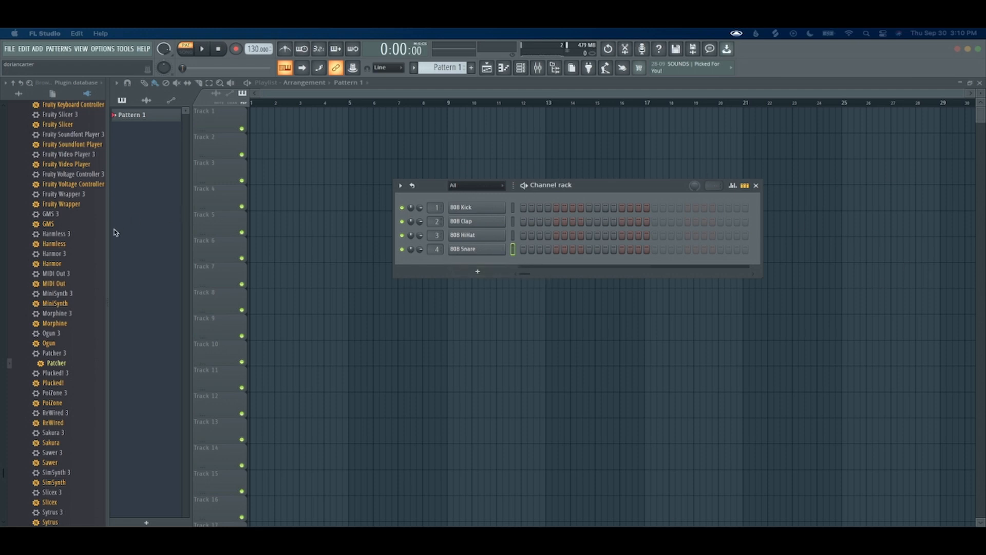
- Switch to FL Studio and add Patcher from the plugin database to the channel rack
scroll(64, 469, "up", 10)
scroll(66, 468, "up", 15)
scroll(69, 430, "down", 15)
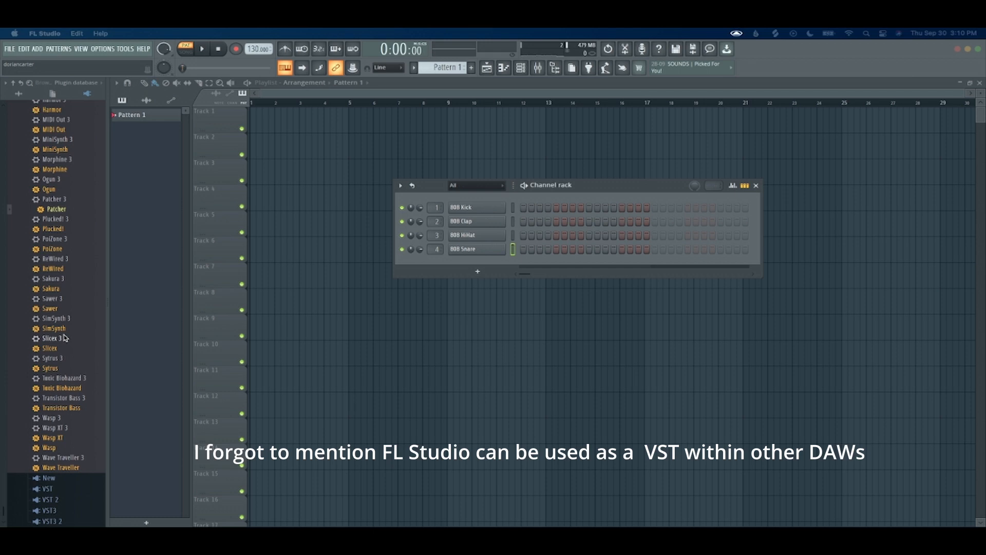
scroll(73, 343, "up", 3)
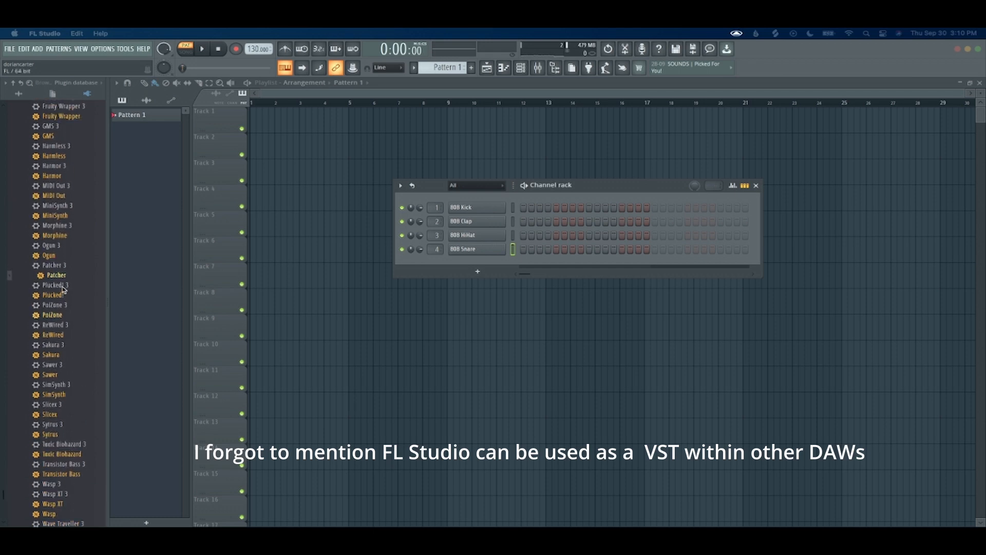
left_click_drag(57, 279, 477, 269)
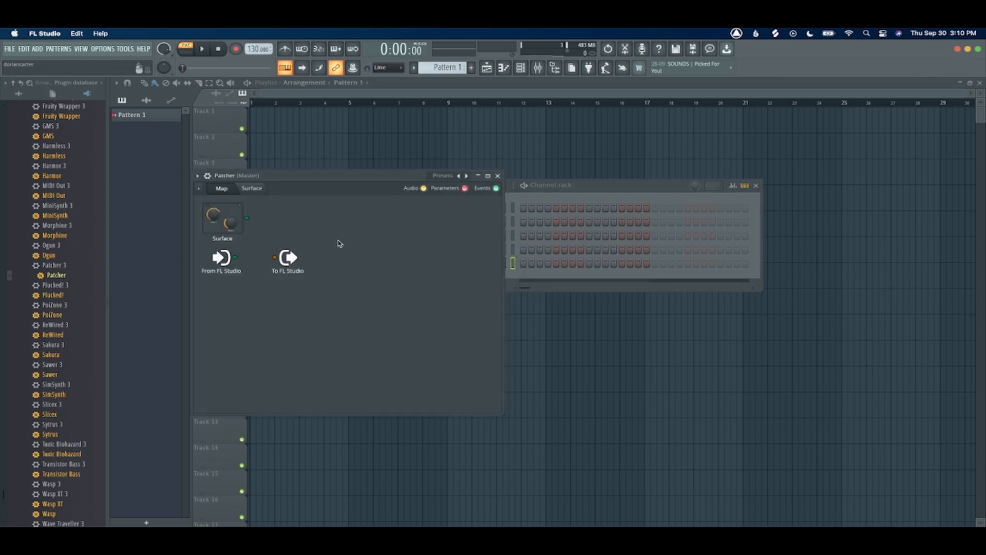
- Load the YottaSaw preset in Patcher and show its module map maximized
left_click(466, 176)
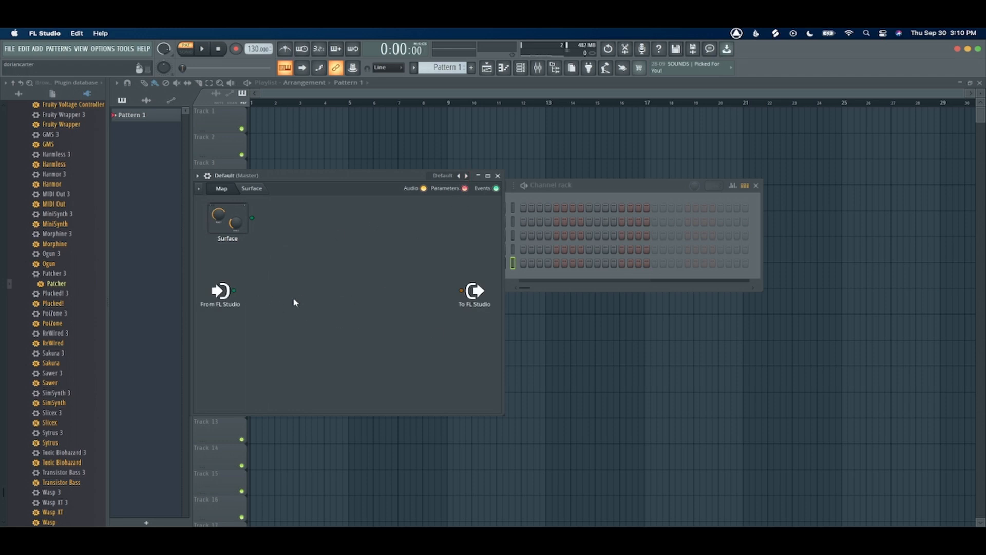
left_click(466, 176)
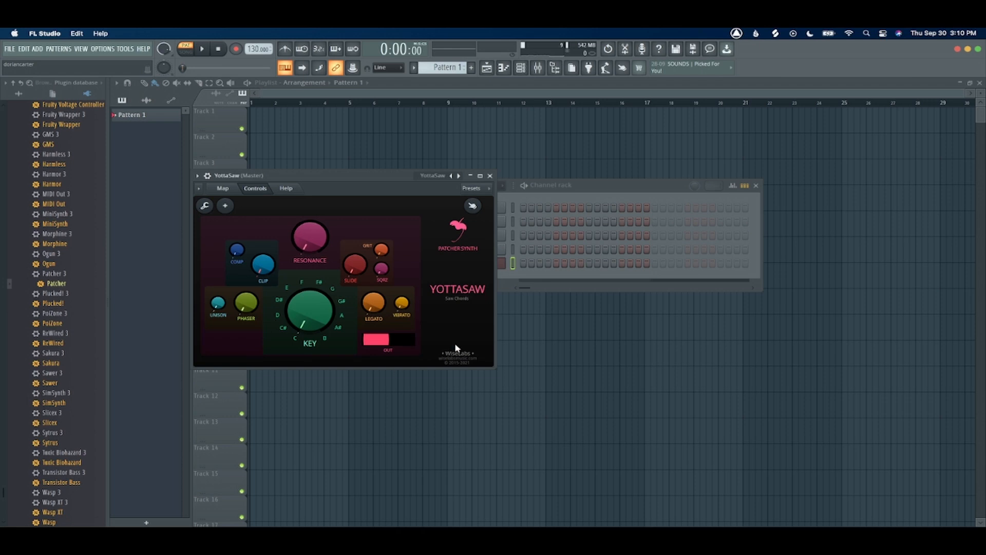
left_click(233, 191)
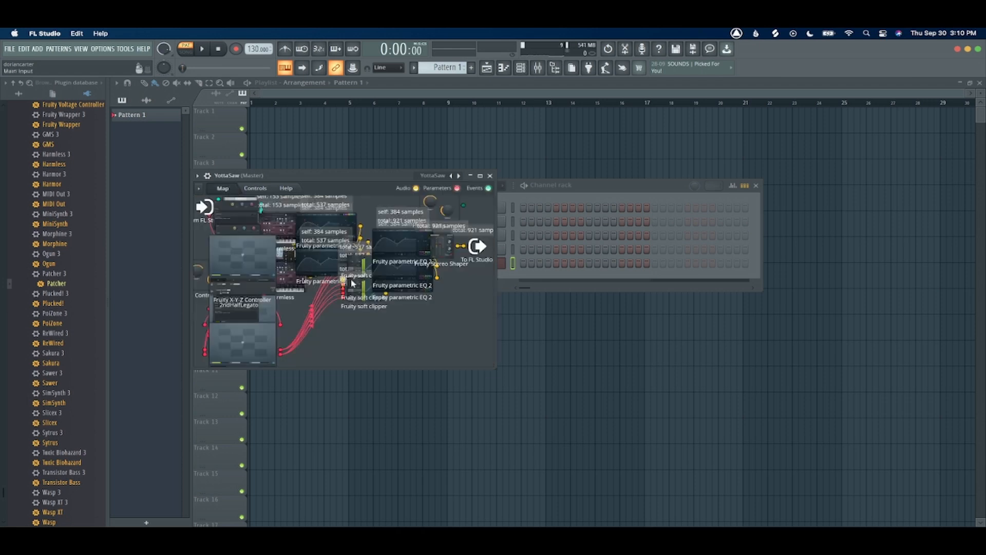
left_click(480, 175)
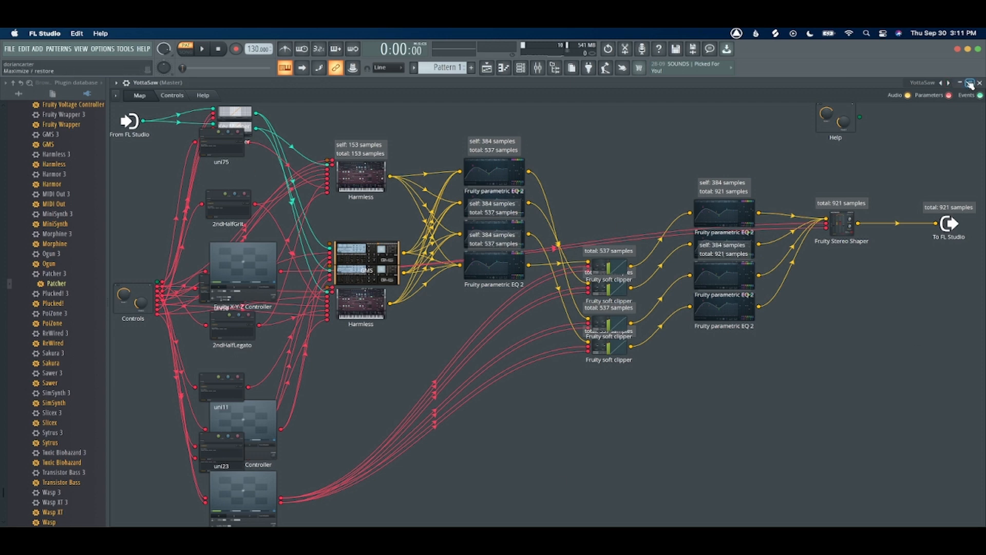
- Show YottaSaw's control surface and examine the types of controls that can be added to it
left_click(172, 95)
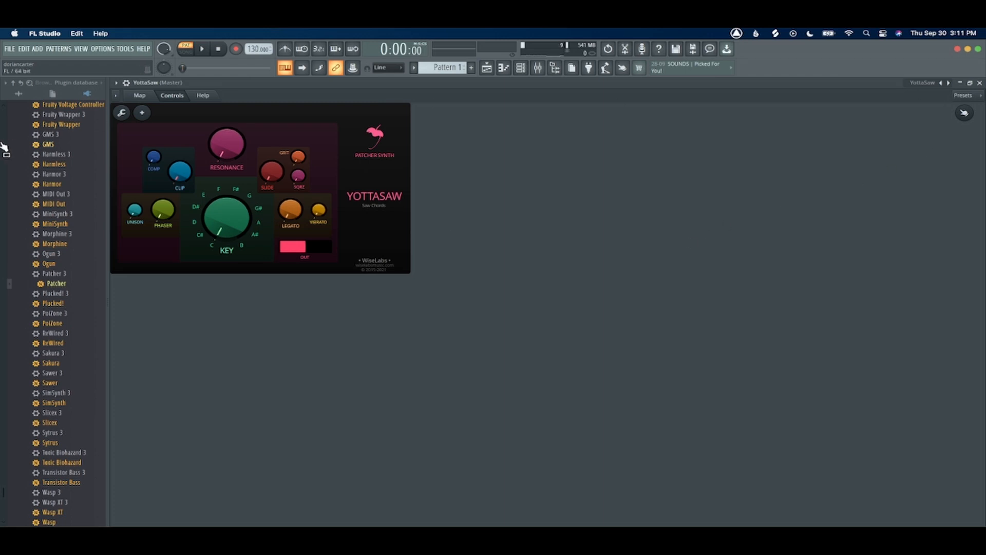
left_click(142, 112)
mouse_move(169, 159)
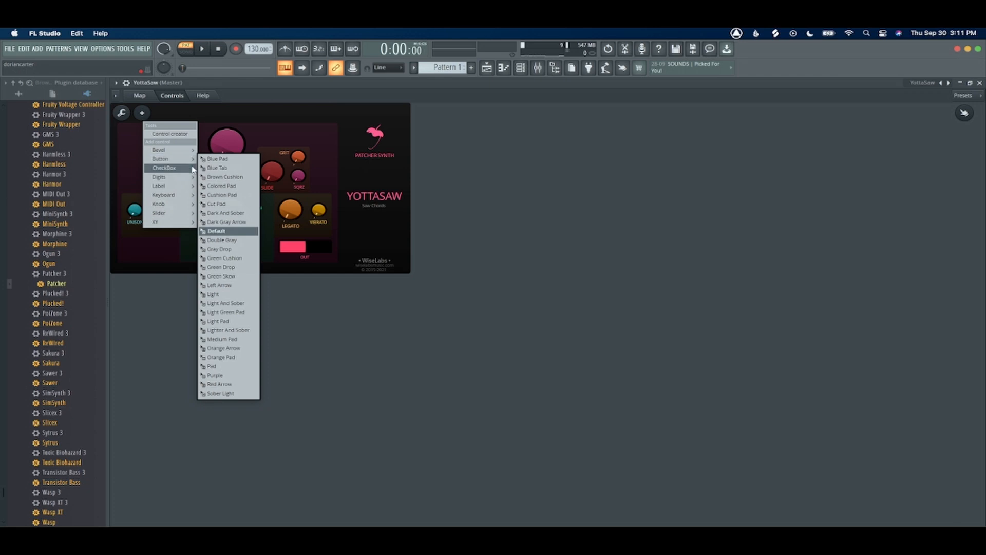
mouse_move(175, 209)
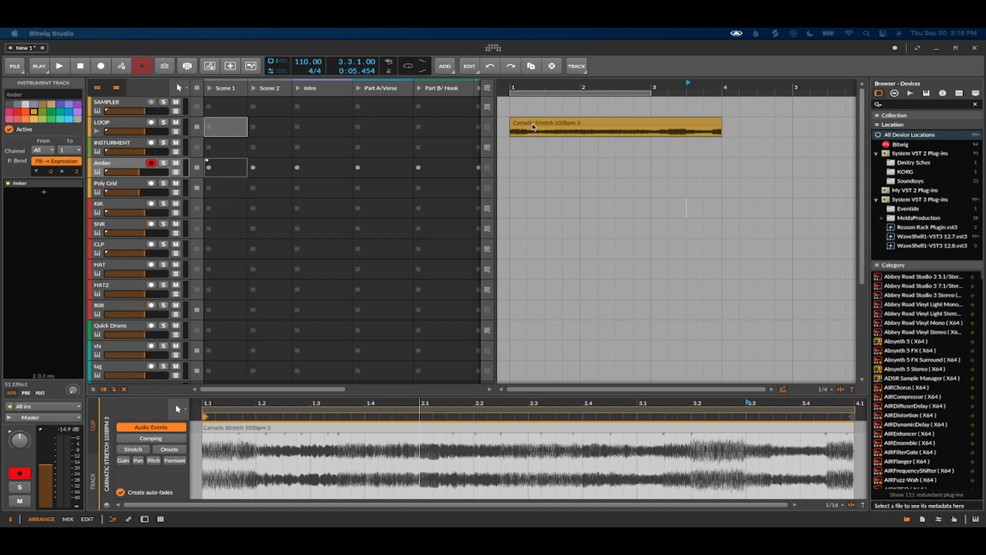
- In Bitwig Studio, split the arranger's Carnatic Stretch clip at 1.3 and copy it into the LOOP track's Part A/Verse launcher slot
left_click(534, 126)
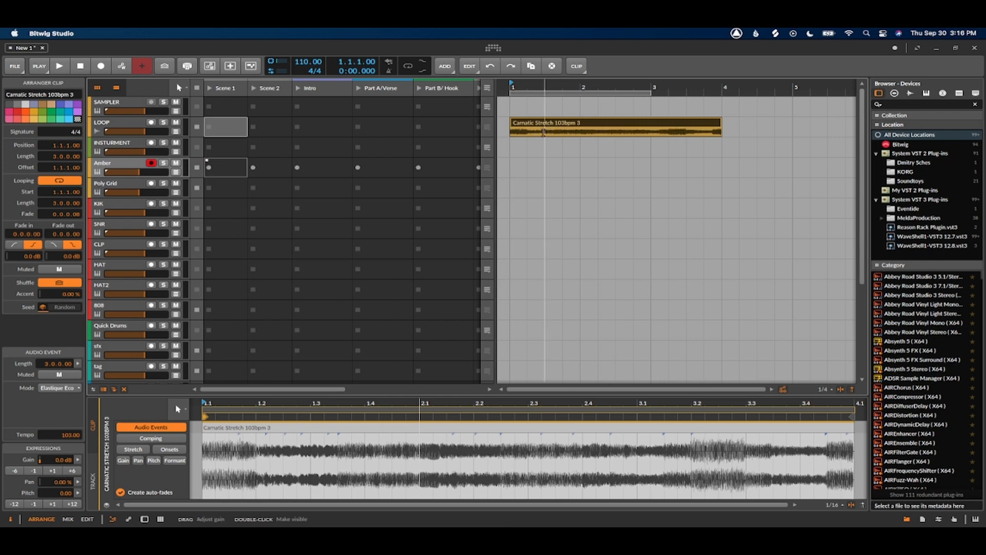
left_click(544, 132)
key("super+e")
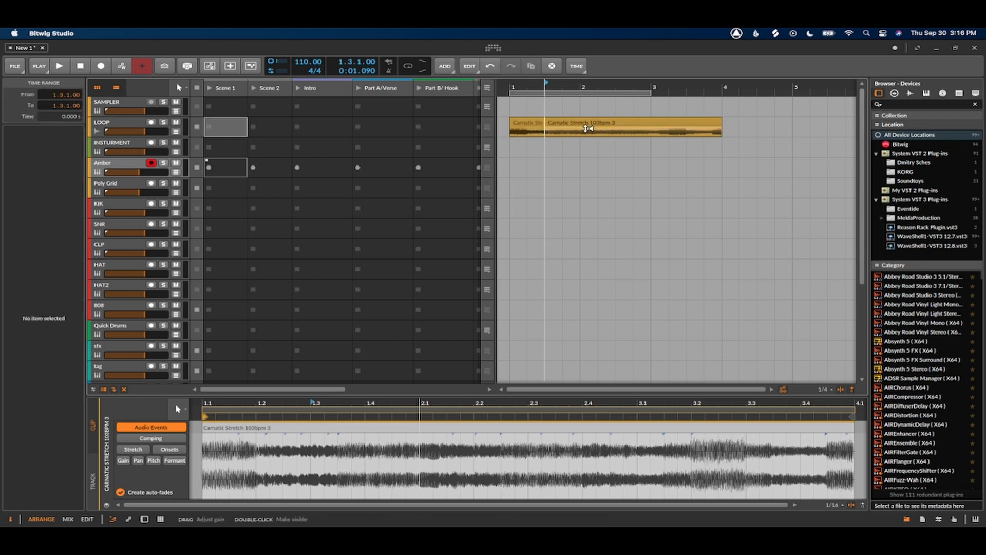
left_click(578, 126)
left_click_drag(529, 127, 379, 126)
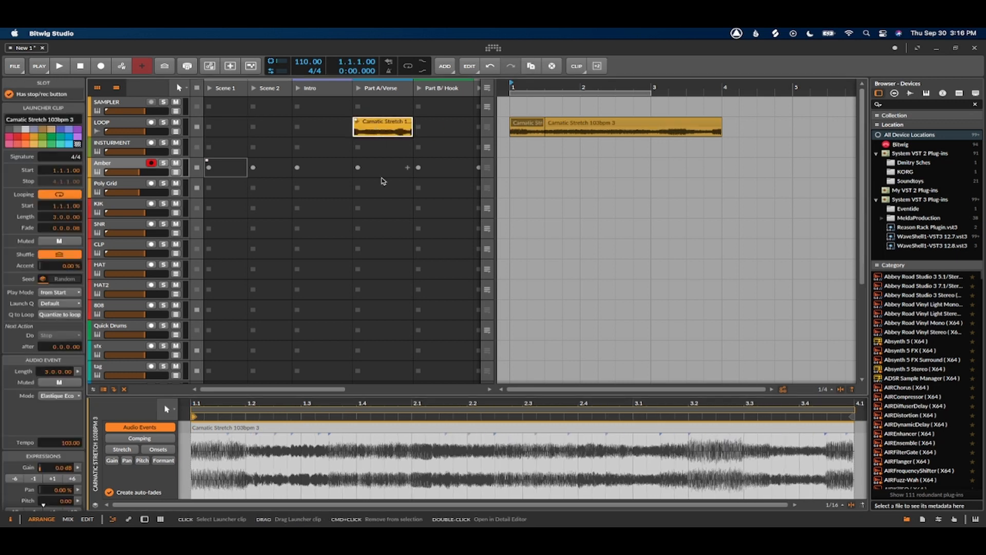
- Cut the audio between 1.3 and 1.4 in the Part A/Verse launcher clip and paste it at 2.2
left_click_drag(300, 464, 356, 463)
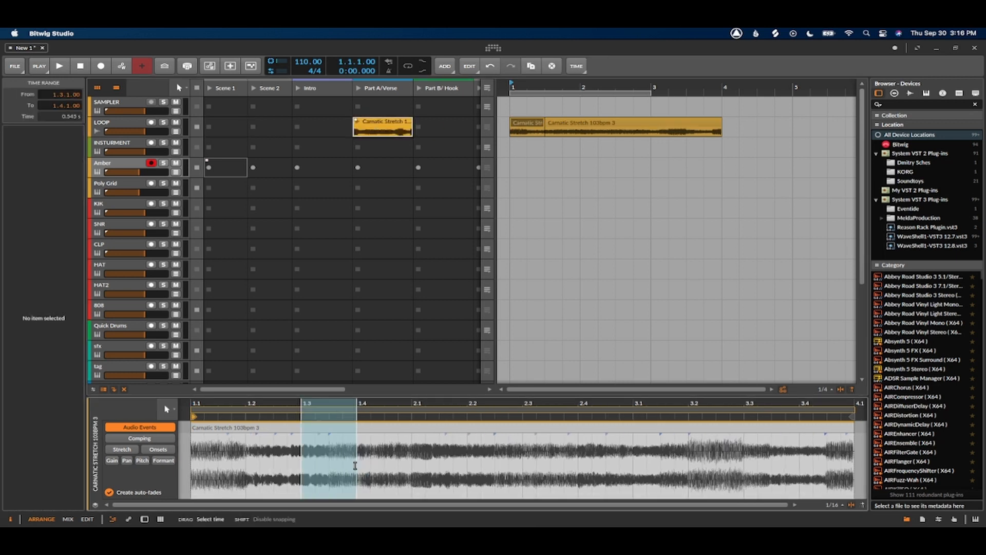
key("Delete")
left_click(468, 469)
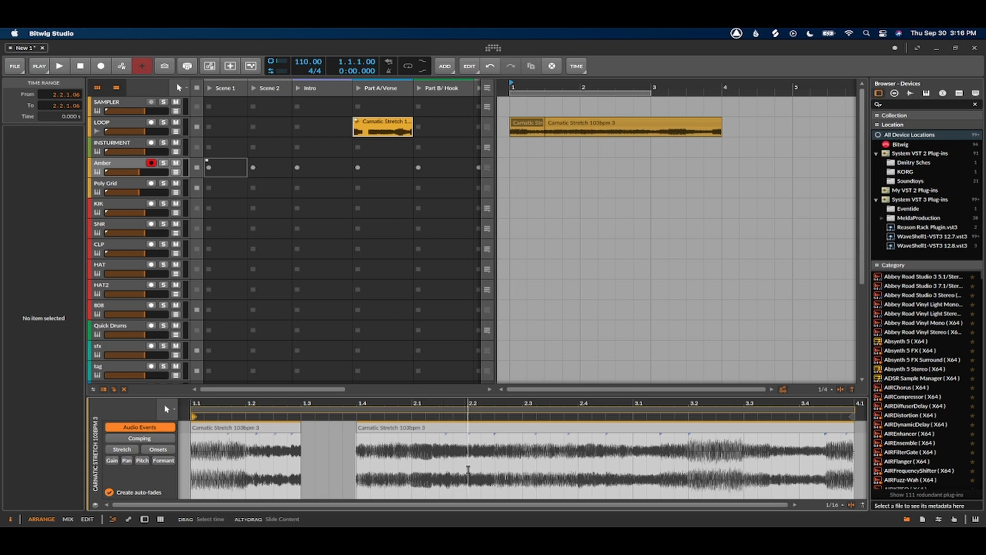
key("super+v")
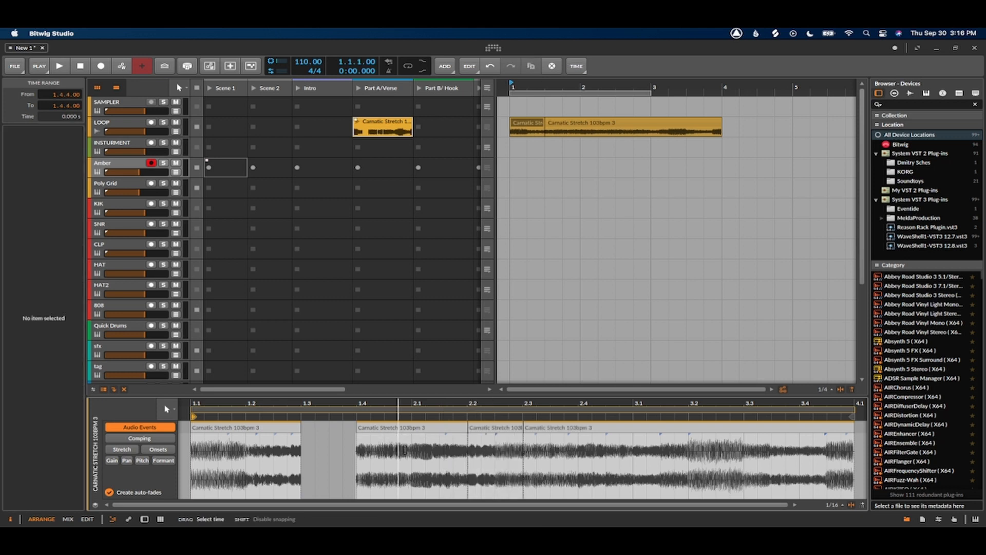
- Split the launcher clip's audio at 2.1 and stretch its first event by moving a beat marker from about 1.2 to 1.4
left_click(410, 450)
left_click(412, 460)
key("super+e")
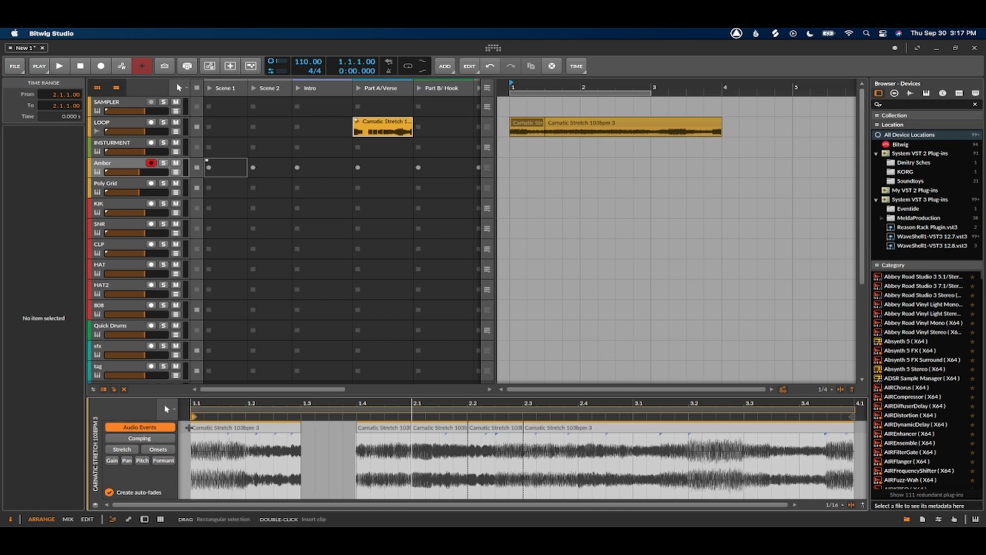
left_click(122, 449)
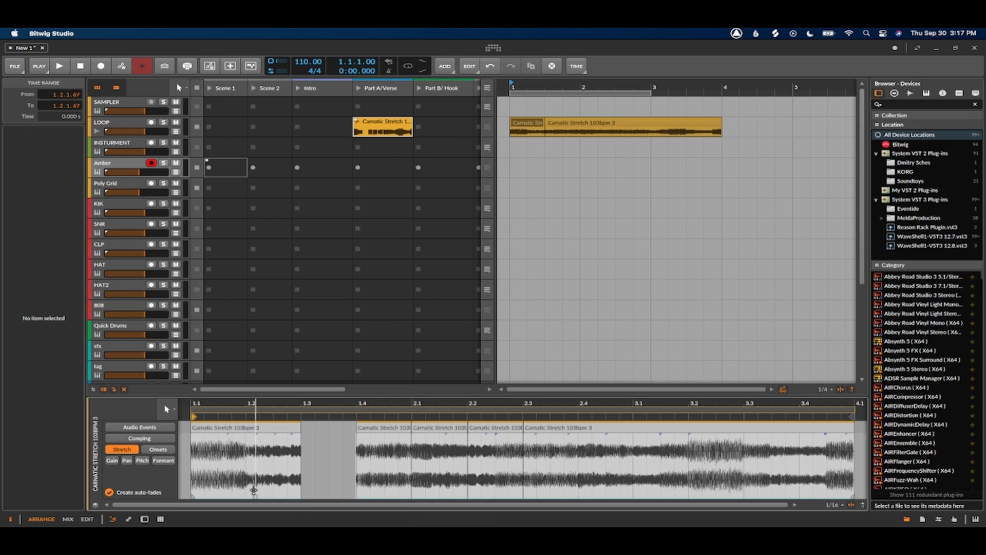
left_click_drag(255, 495, 356, 496)
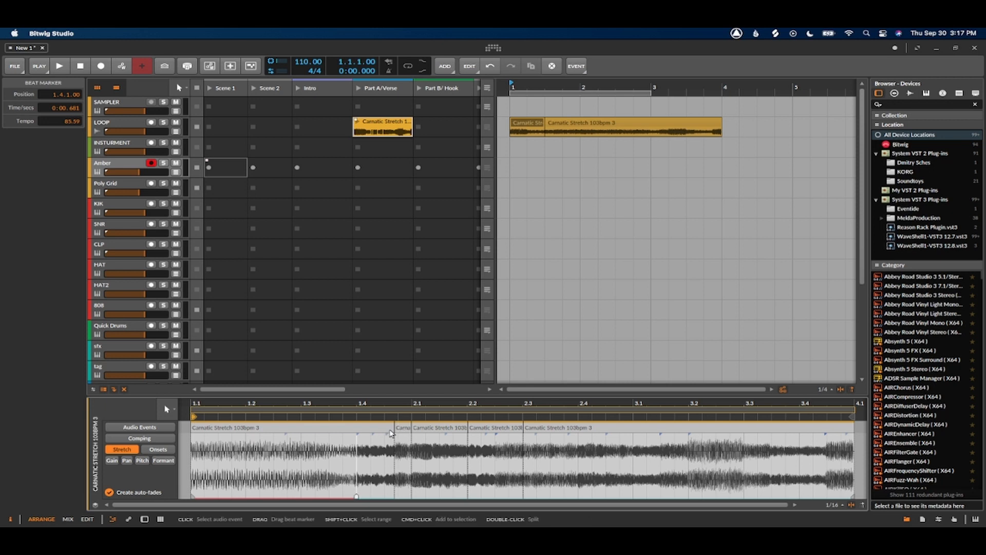
- Replace the Poly Grid preset on the Amber track with the Abyssal Plain preset
left_click(651, 86)
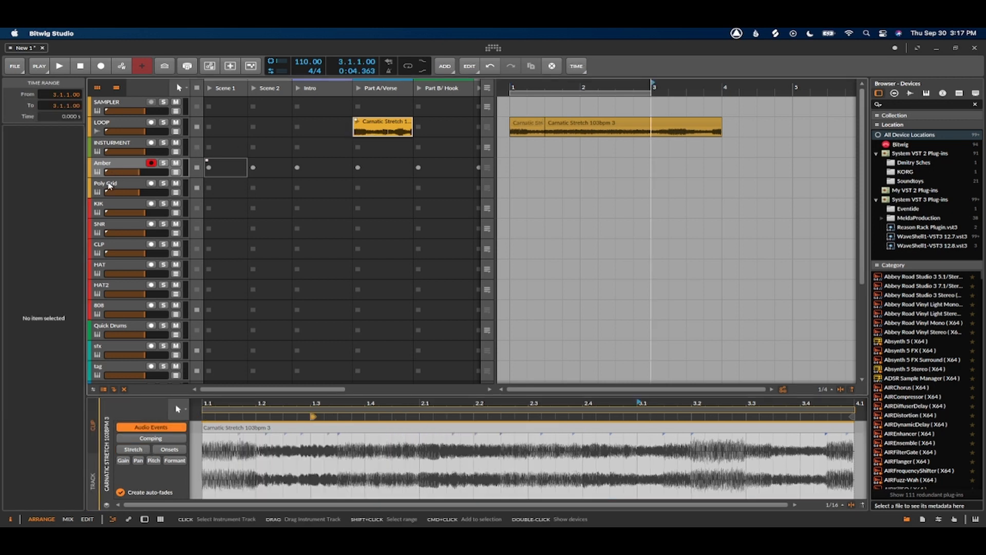
left_click(115, 166)
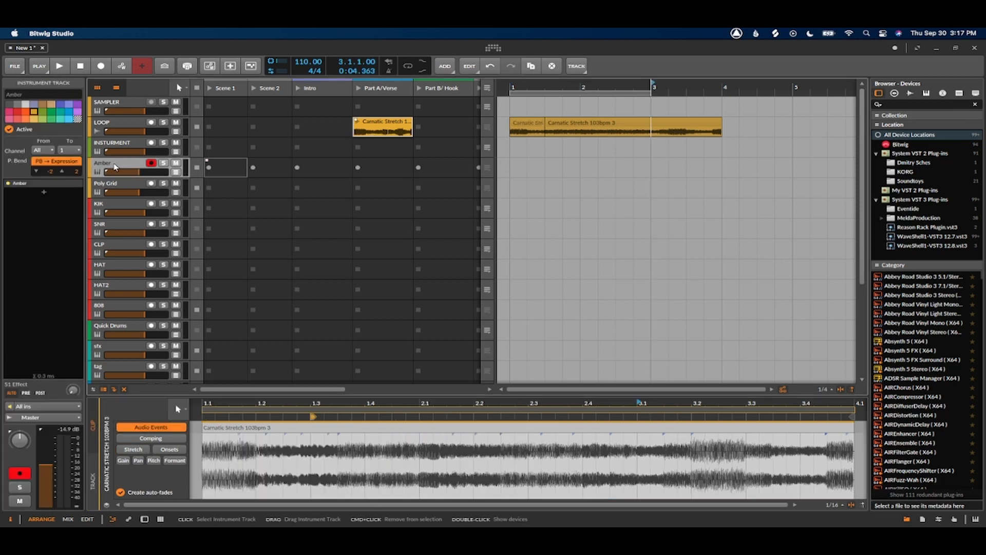
double_click(115, 167)
left_click(121, 420)
scroll(258, 330, "down", 1)
left_click(249, 327)
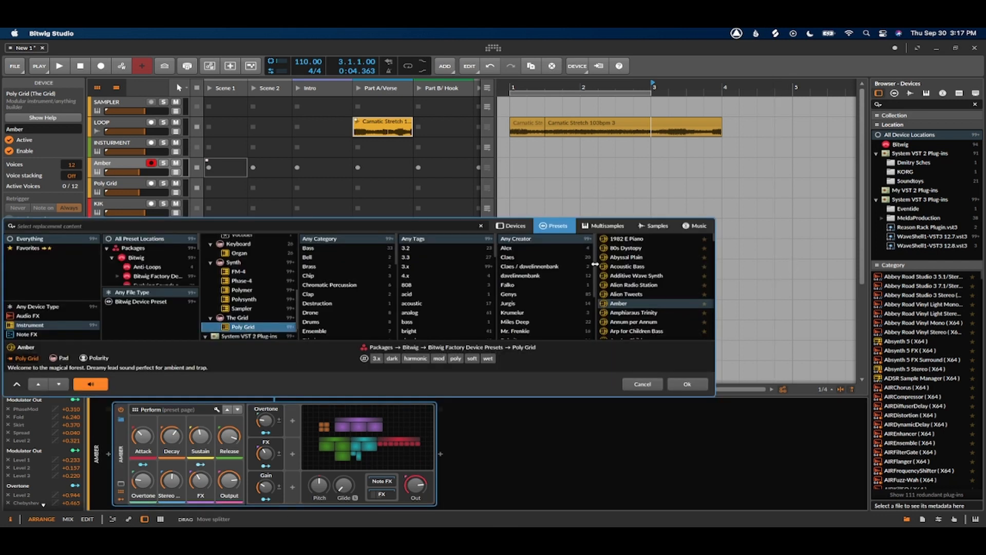
left_click(629, 256)
left_click(689, 386)
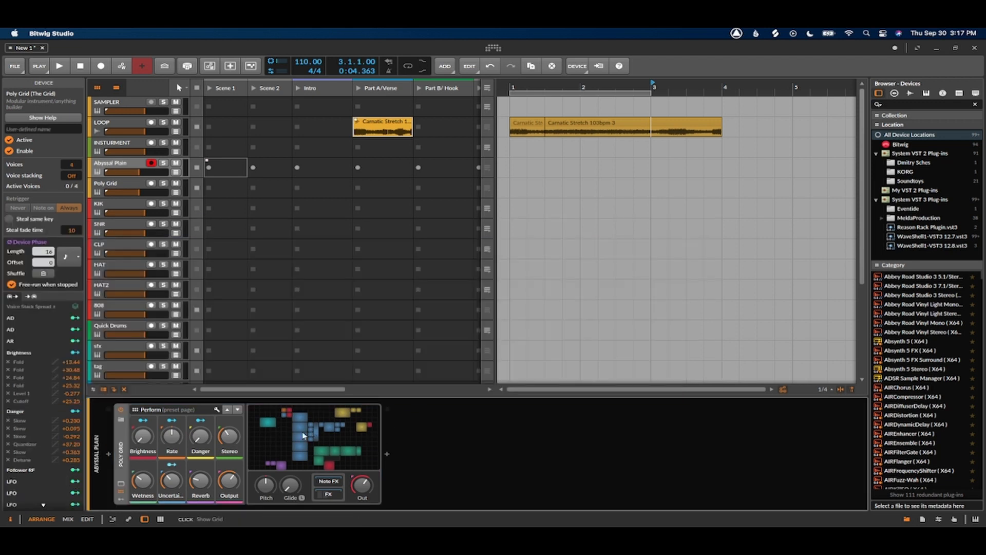
- Open the Abyssal Plain grid patch, examine its modules and signal connections, and close the patch editor
left_click(313, 432)
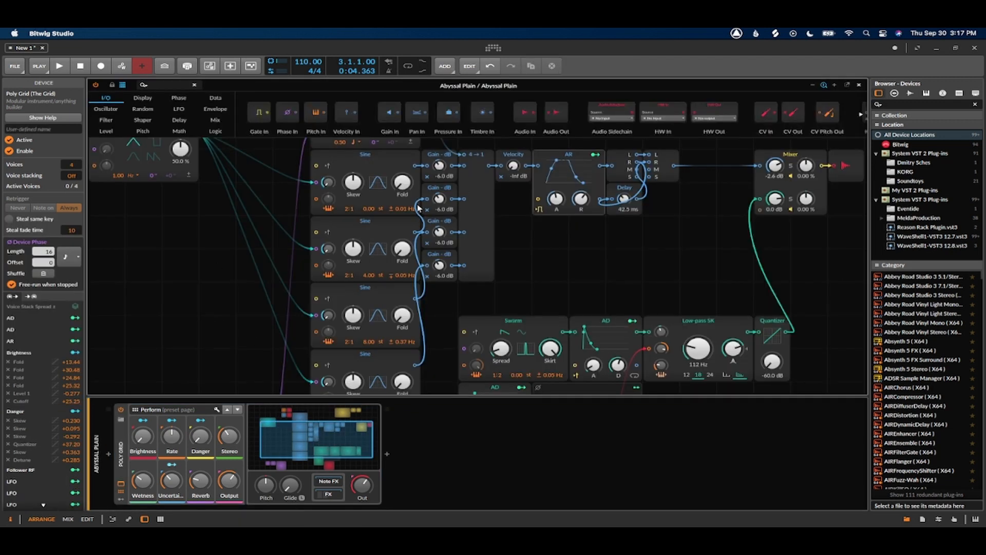
scroll(627, 339, "down", 1)
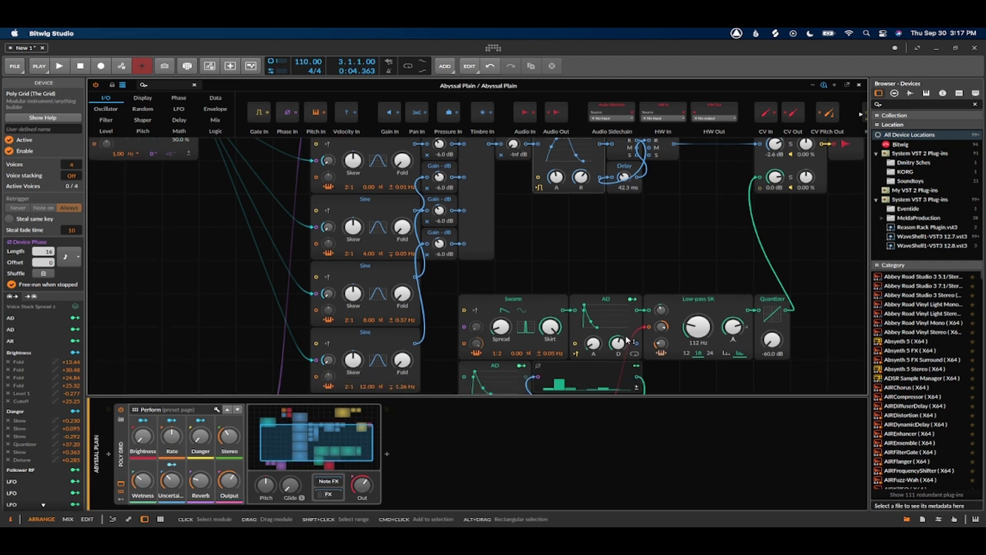
scroll(627, 338, "down", 1)
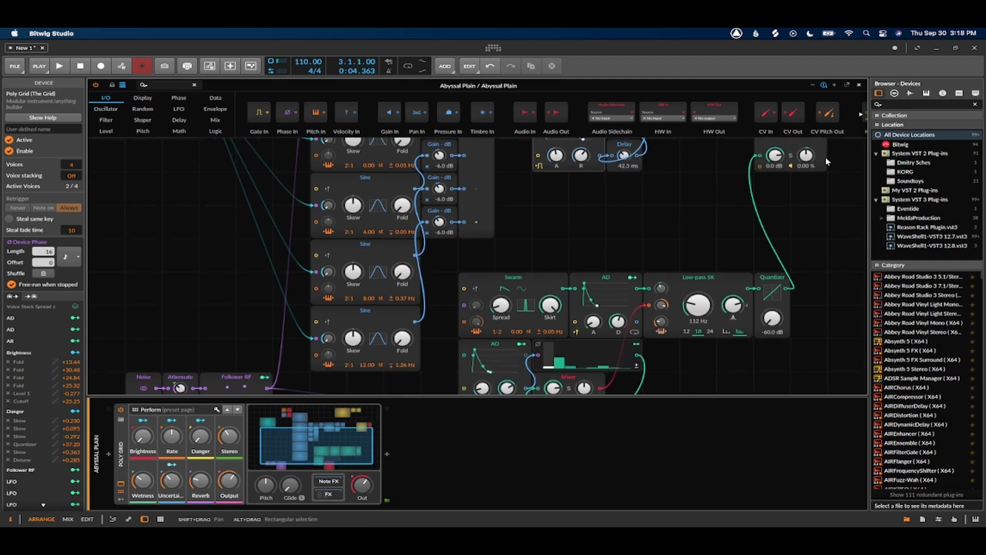
left_click(860, 87)
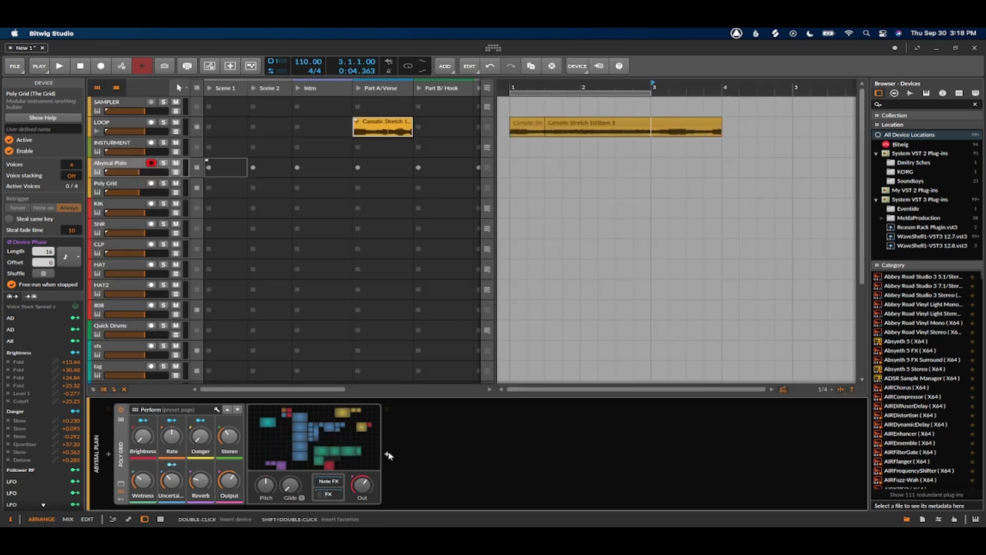
- Find FX Grid among the audio effects with the search "gr" and insert it after the Poly Grid device
left_click(387, 455)
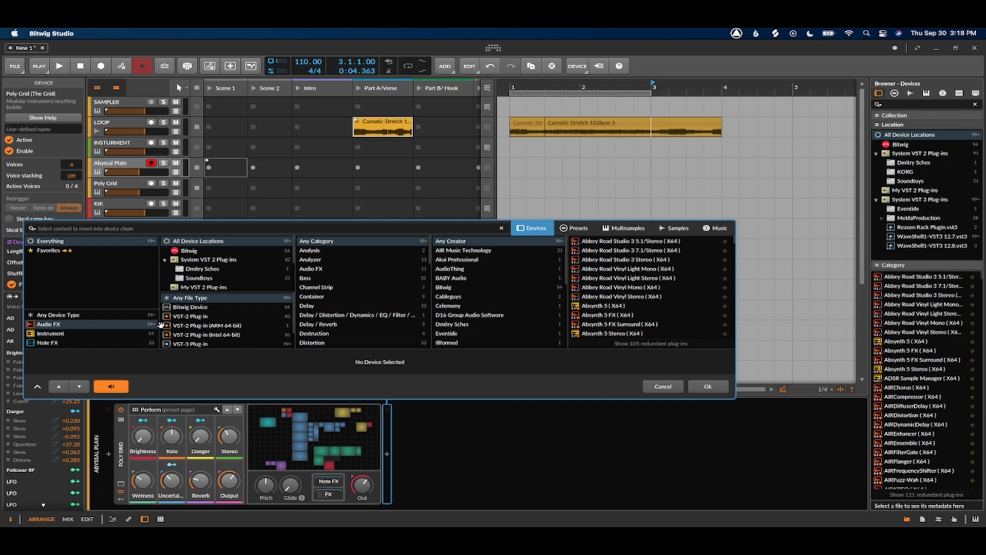
type("gr")
left_click(591, 242)
double_click(591, 242)
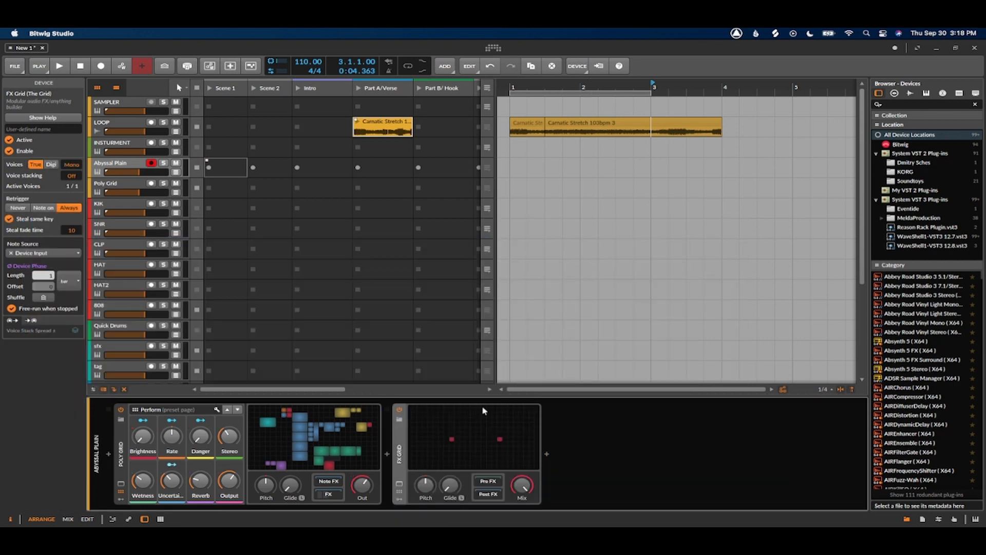
- Load the Beat Stutterer preset into the FX Grid device and open its grid patch
left_click(399, 420)
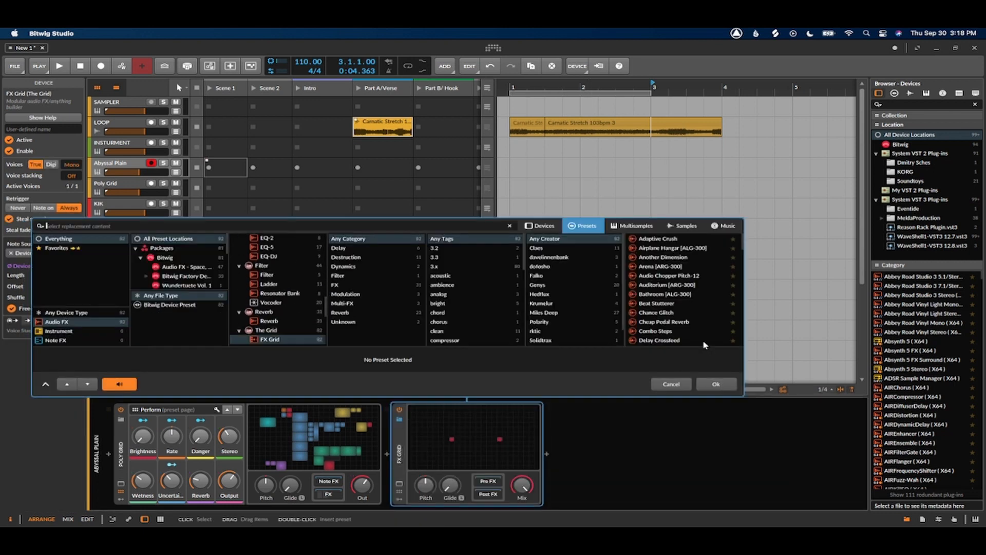
double_click(677, 305)
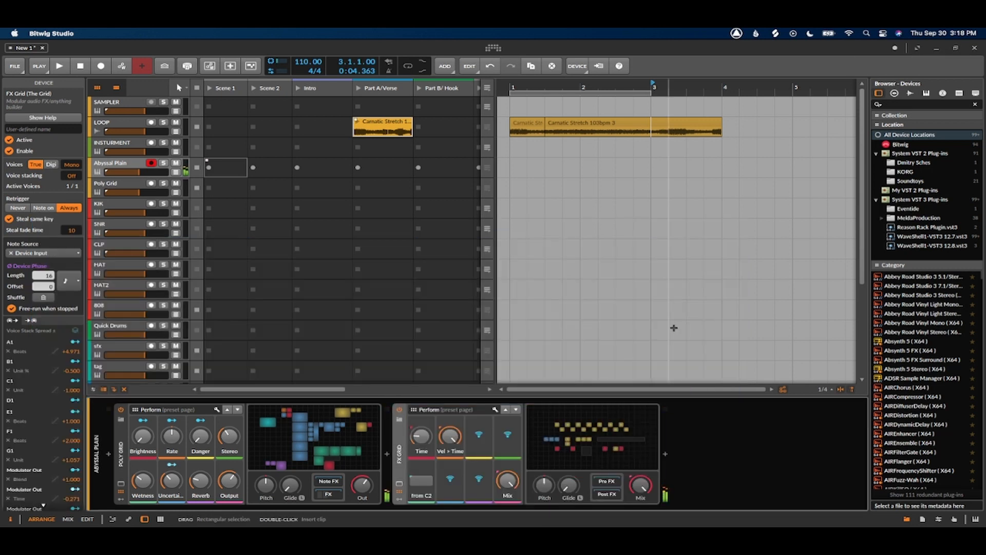
left_click(571, 435)
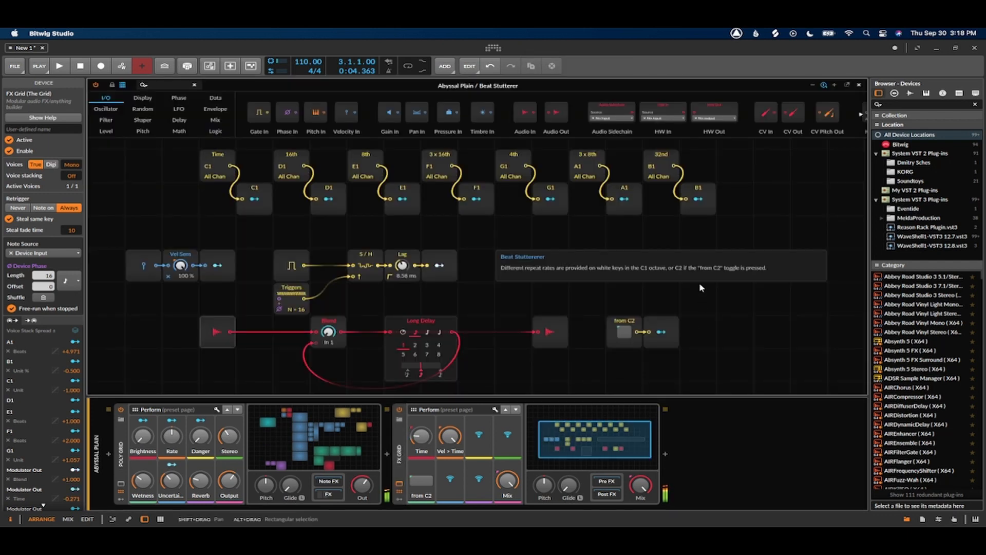
- Replace the Beat Stutterer preset in the FX Grid device with the Chance Glitch preset
left_click(399, 422)
left_click(660, 312)
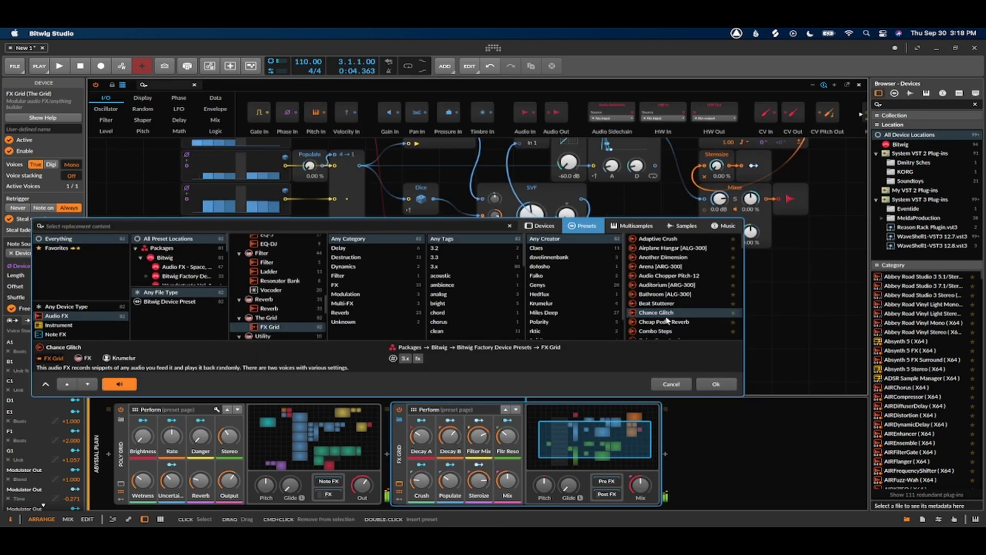
left_click(716, 383)
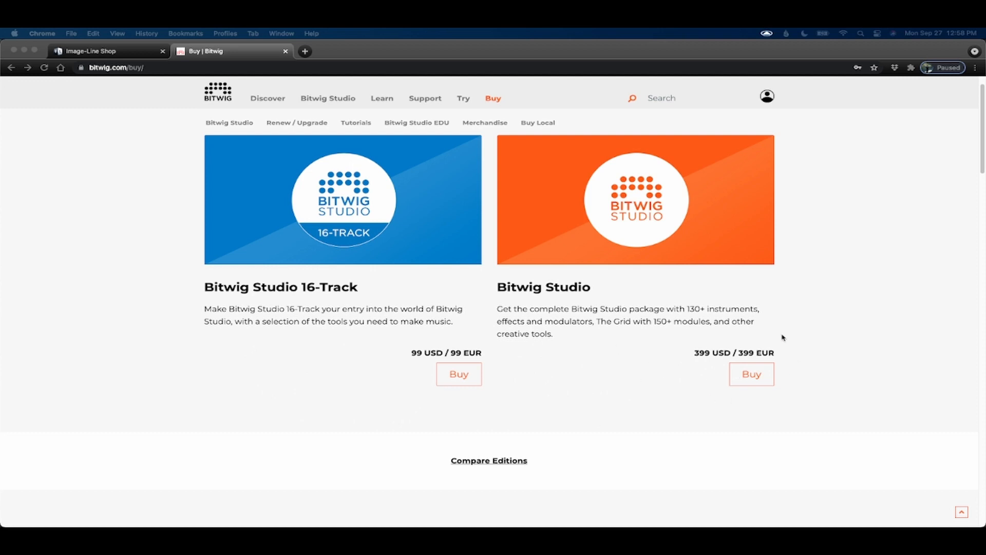
- In Chrome, compare the FL Studio edition prices in the Image-Line shop with the Bitwig Studio edition prices on Bitwig's buy page
left_click(107, 52)
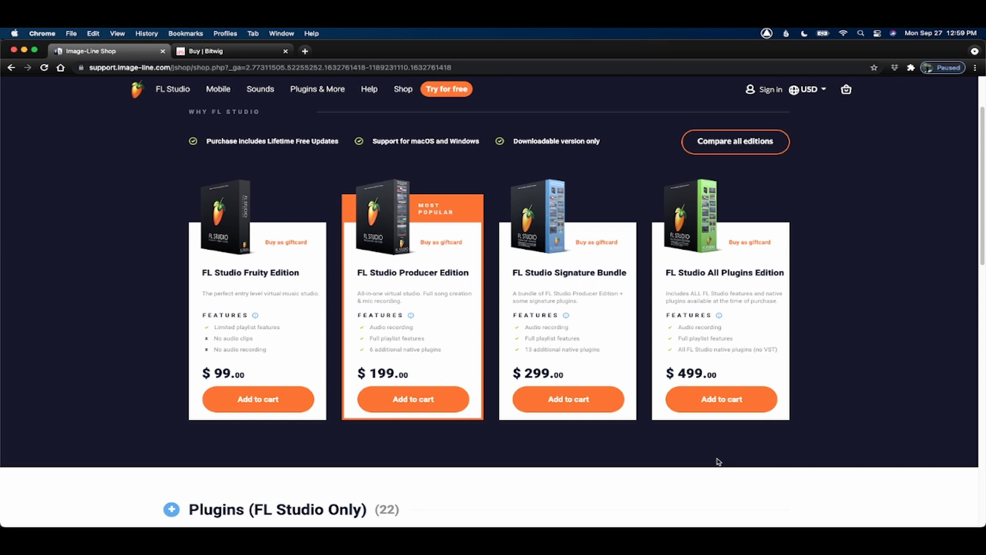
key("ctrl+Tab")
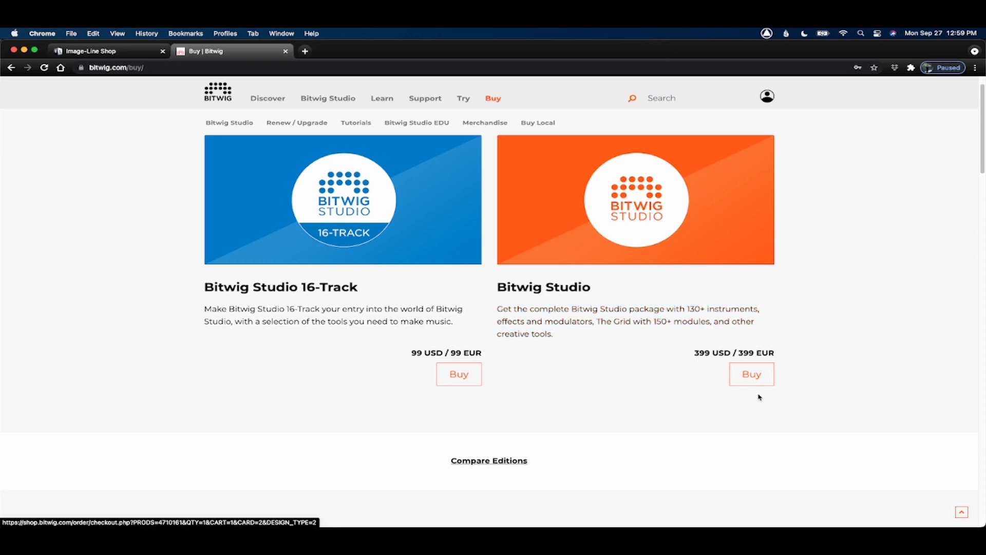
key("ctrl+shift+Tab")
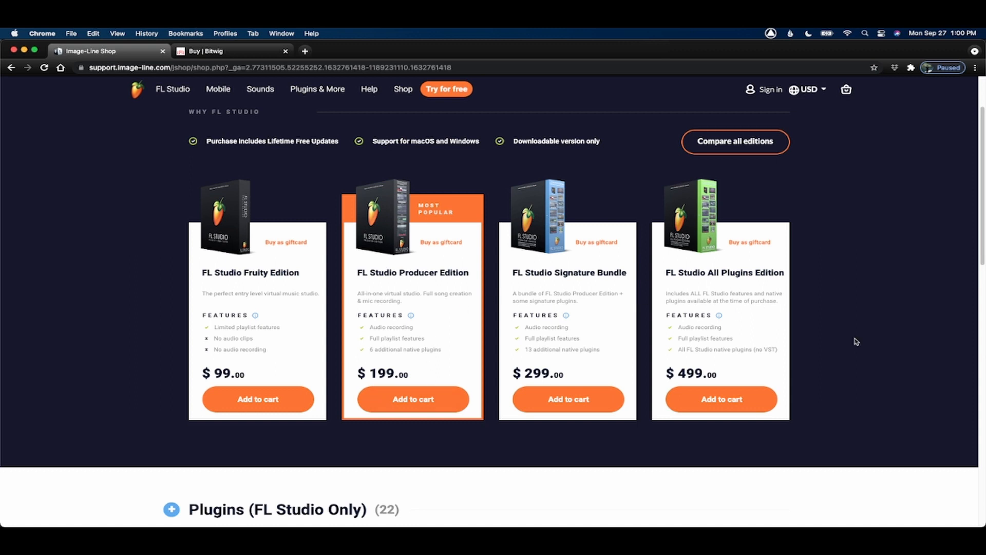
left_click(226, 51)
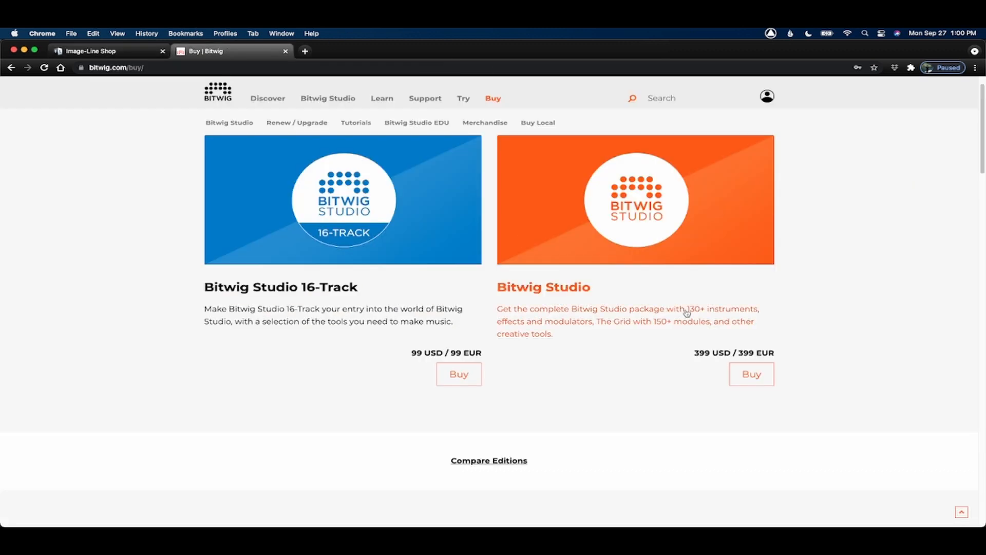